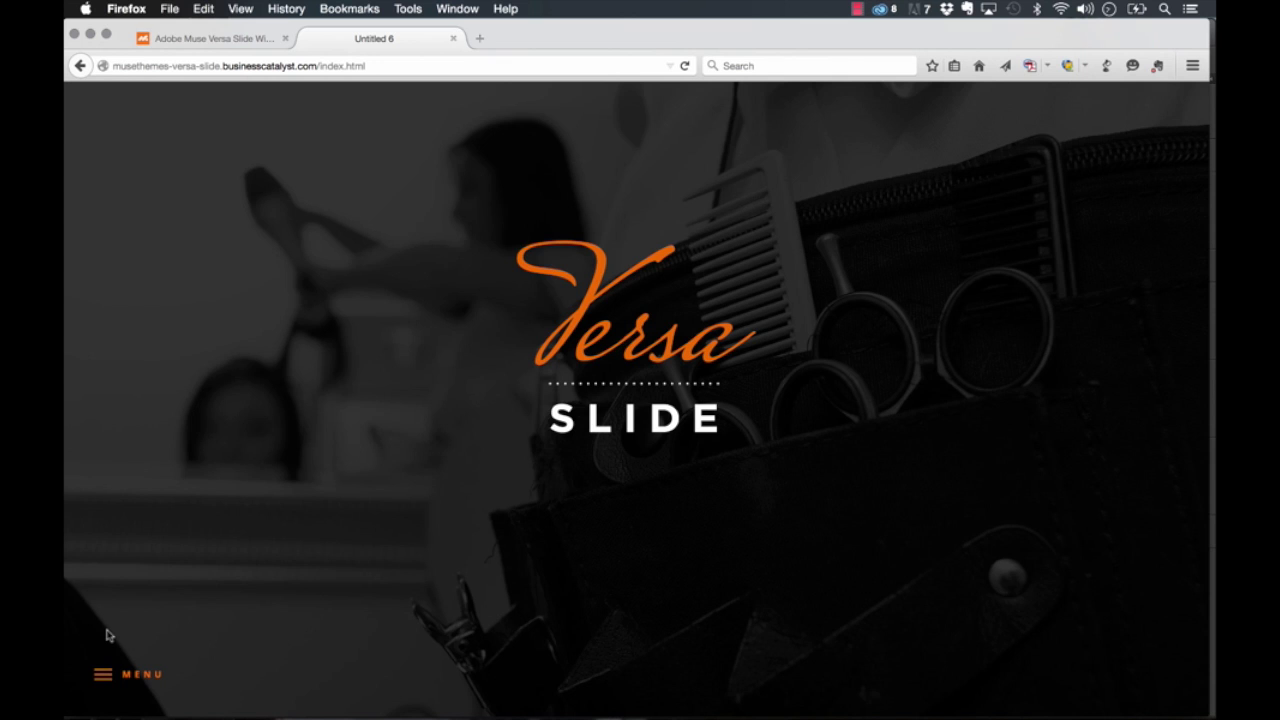
Step: Test the demo site's sliding menu by opening and closing it twice
left_click(103, 679)
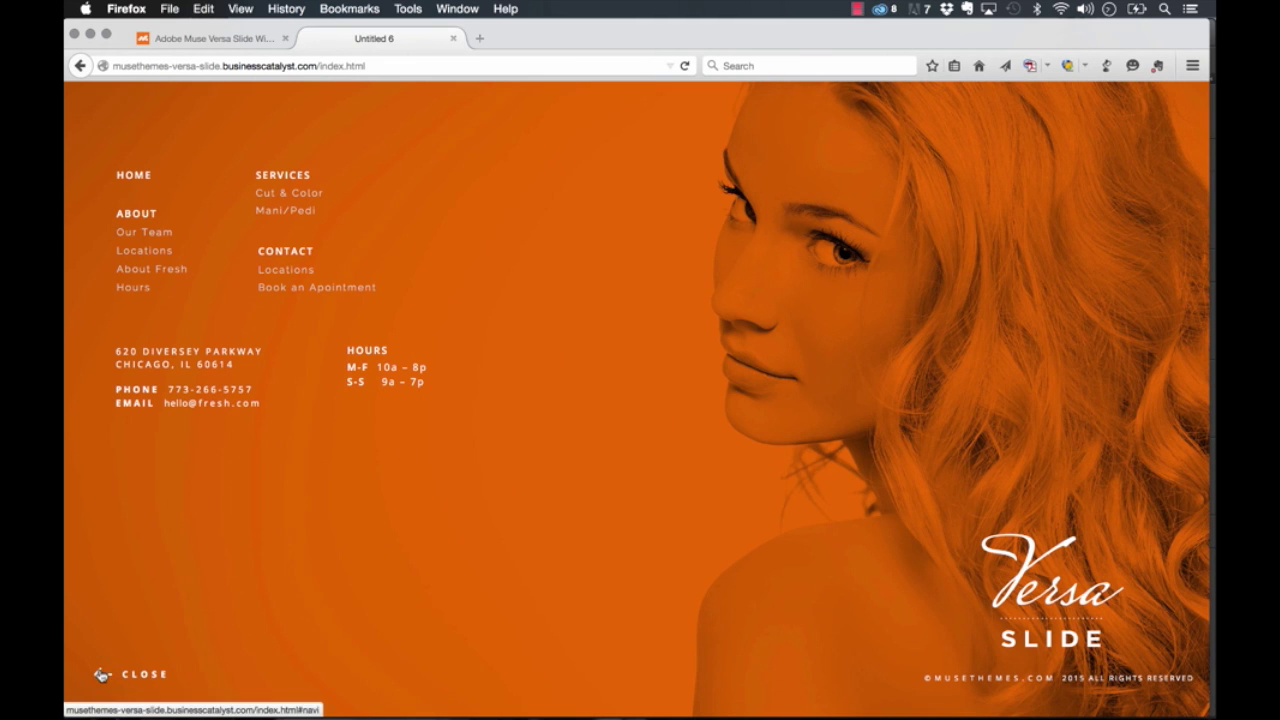
left_click(102, 676)
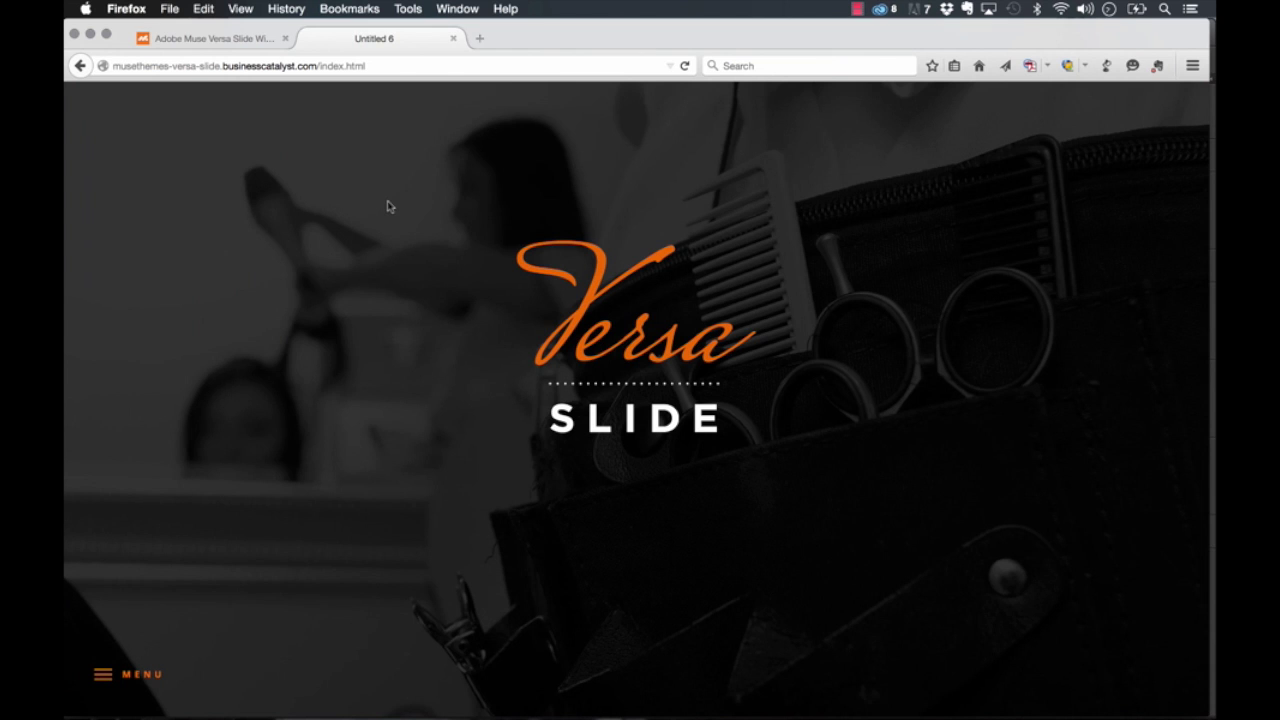
left_click(103, 676)
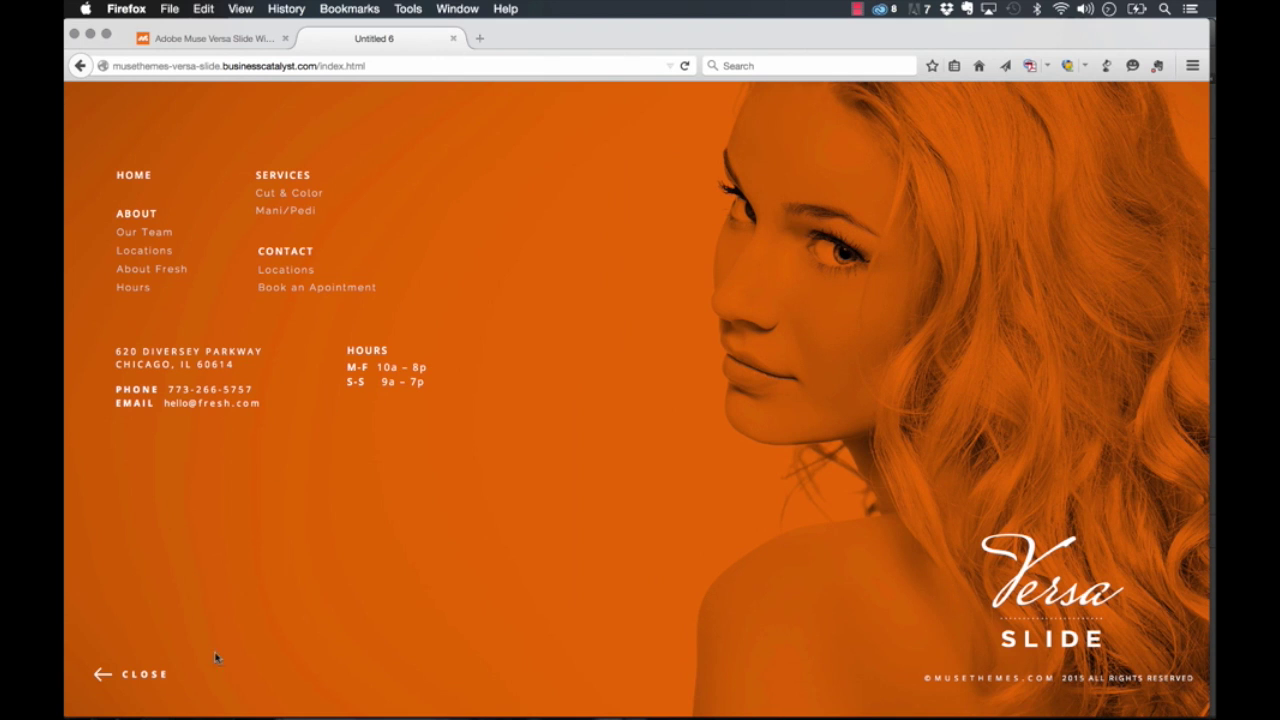
left_click(113, 677)
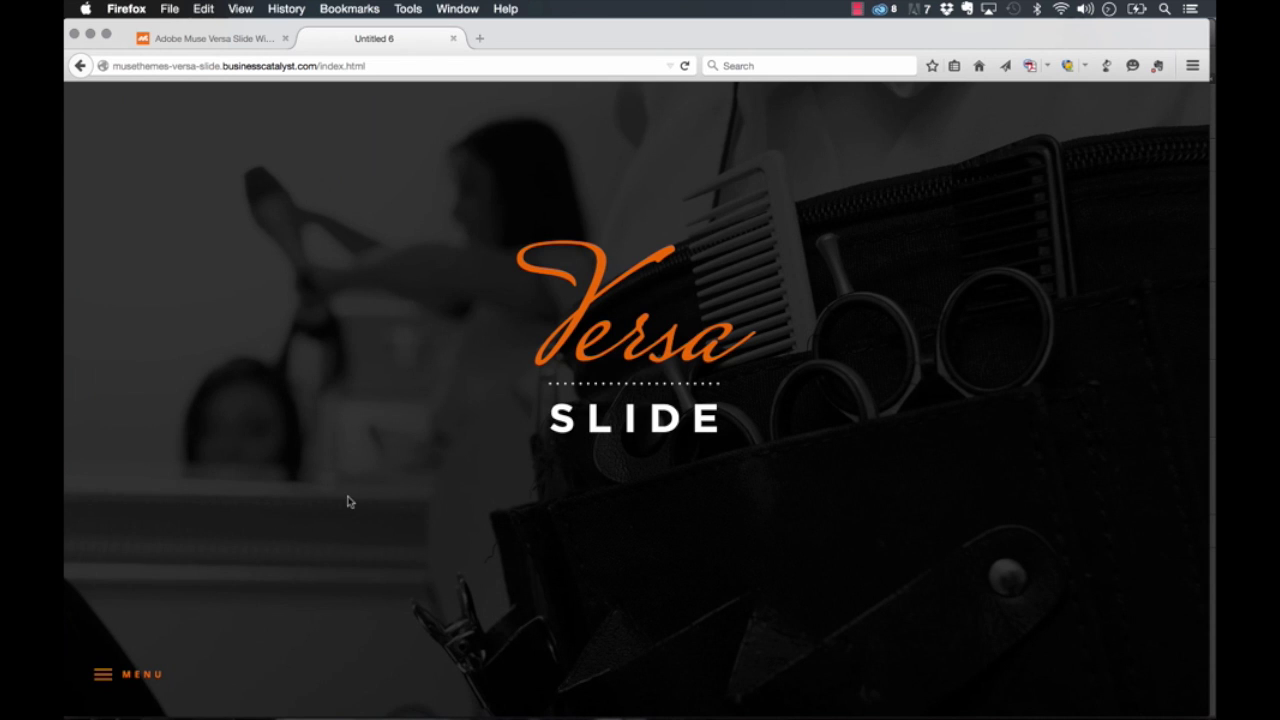
Step: Switch to Adobe Muse and place the Versa Slide widget from the library near the Home page's upper-left corner
mouse_move(453, 706)
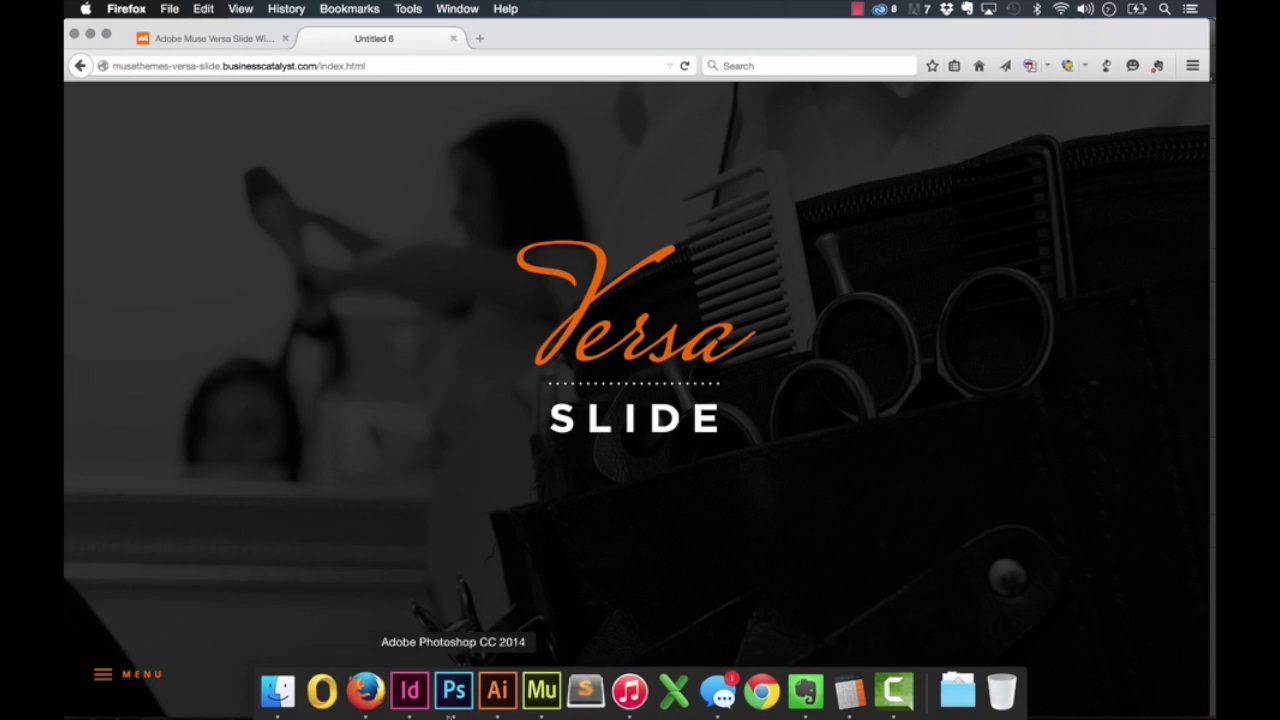
left_click(543, 700)
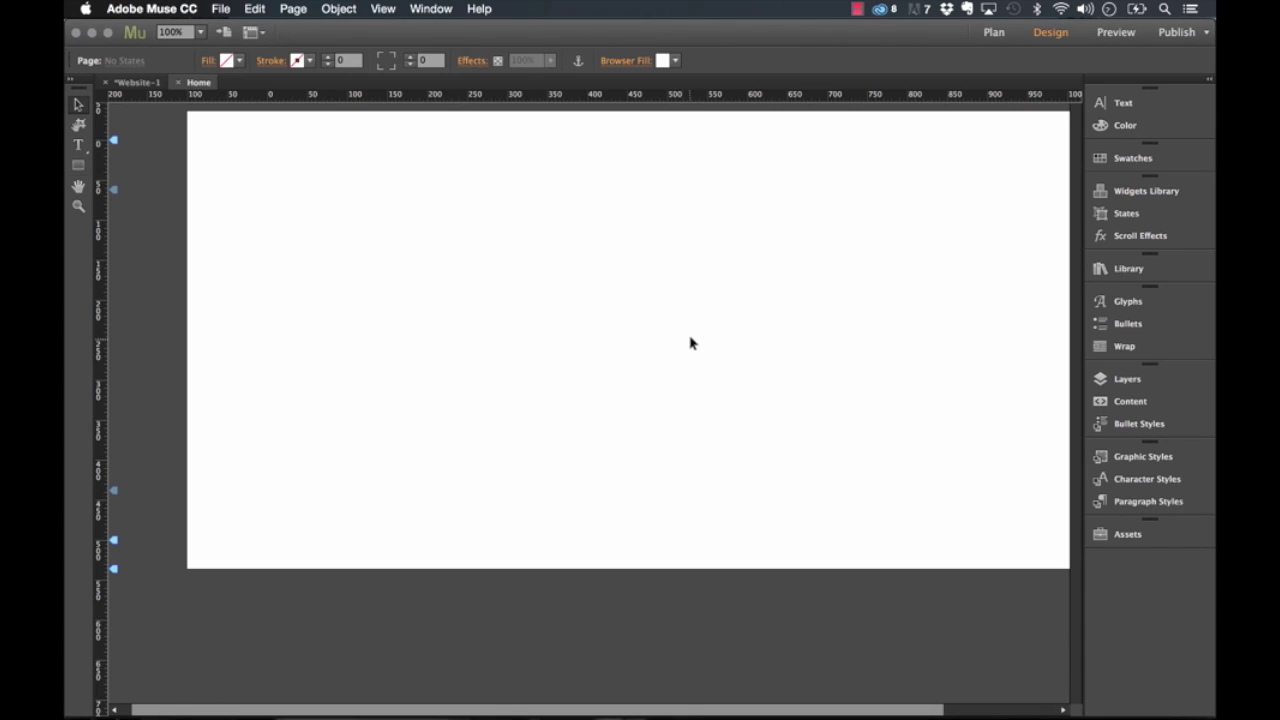
left_click(137, 82)
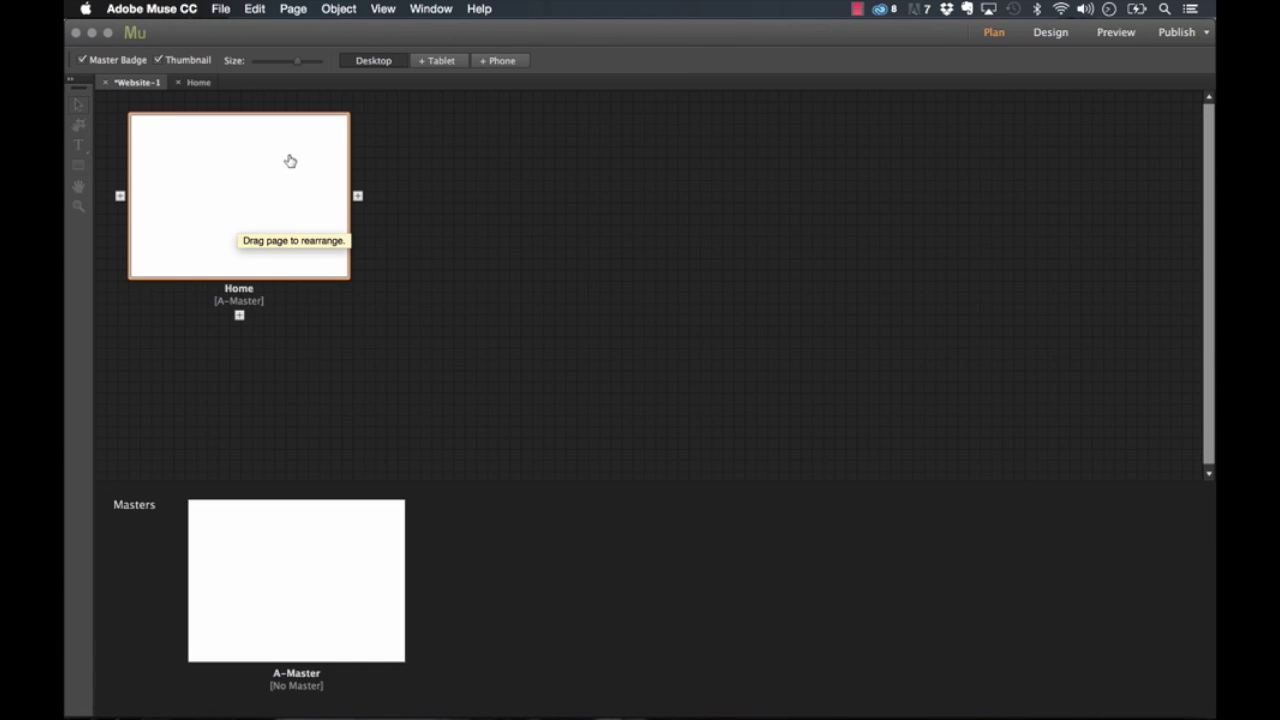
double_click(274, 220)
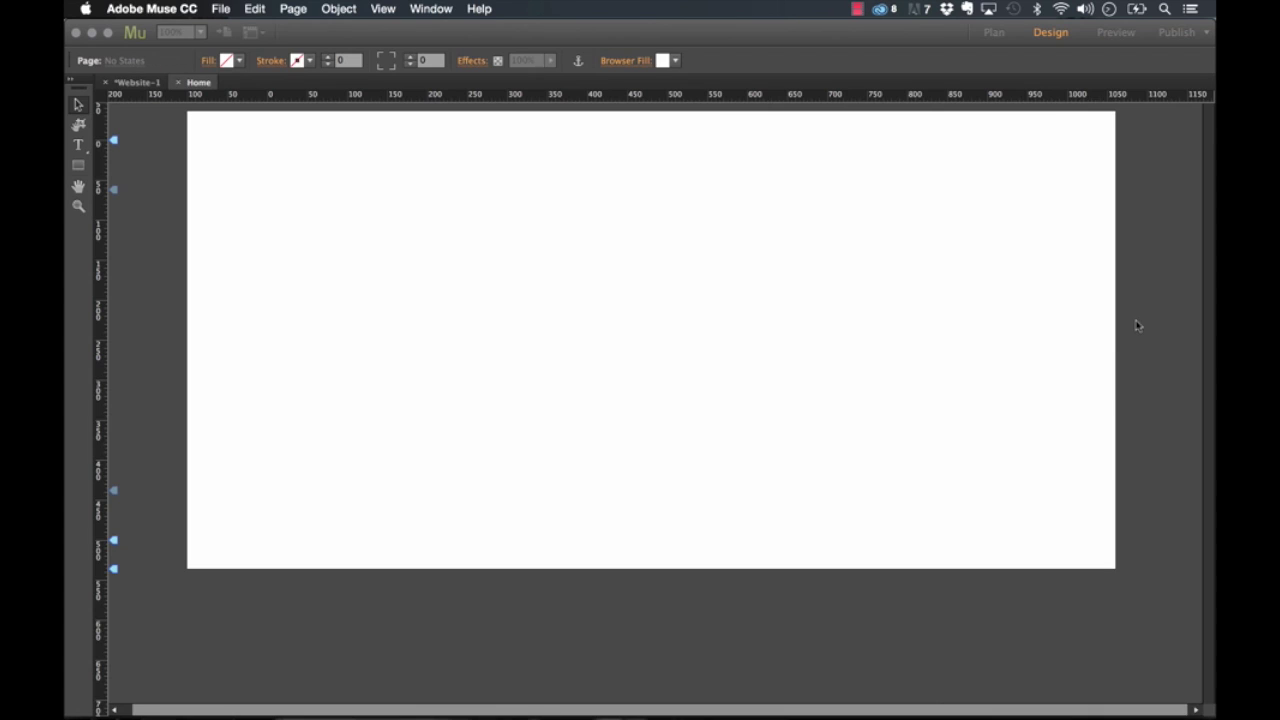
left_click(1127, 270)
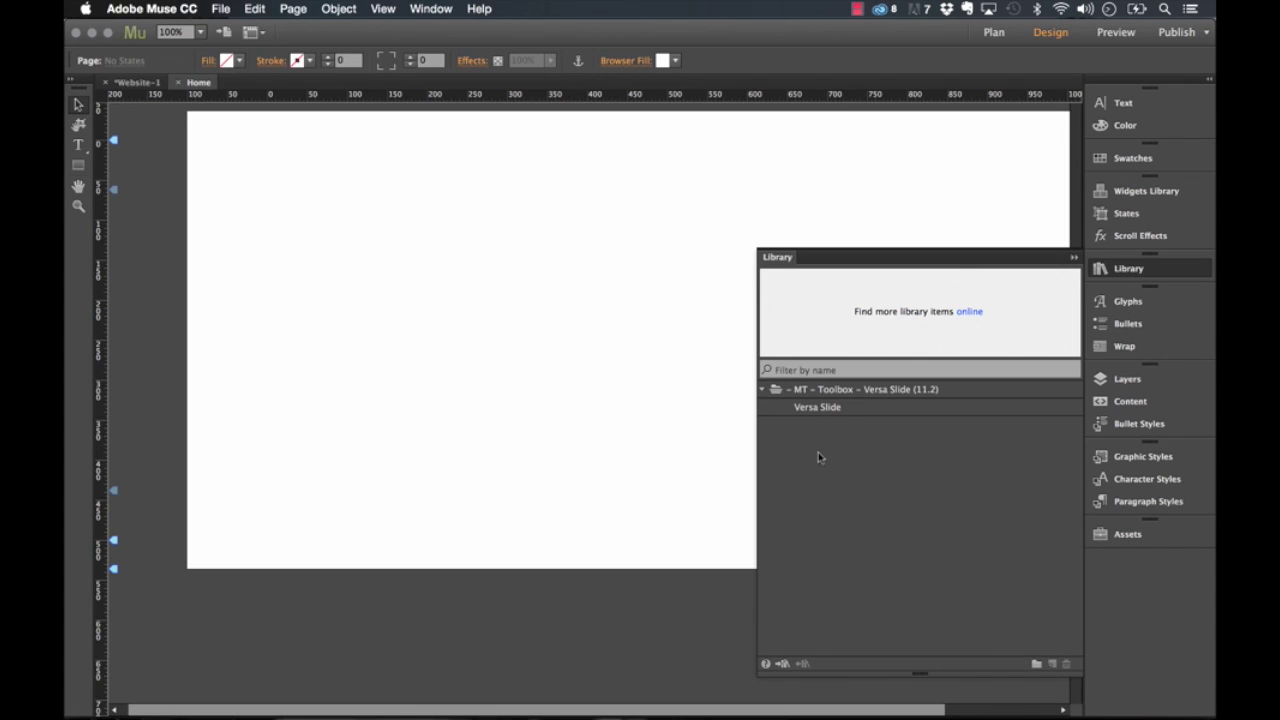
left_click(813, 408)
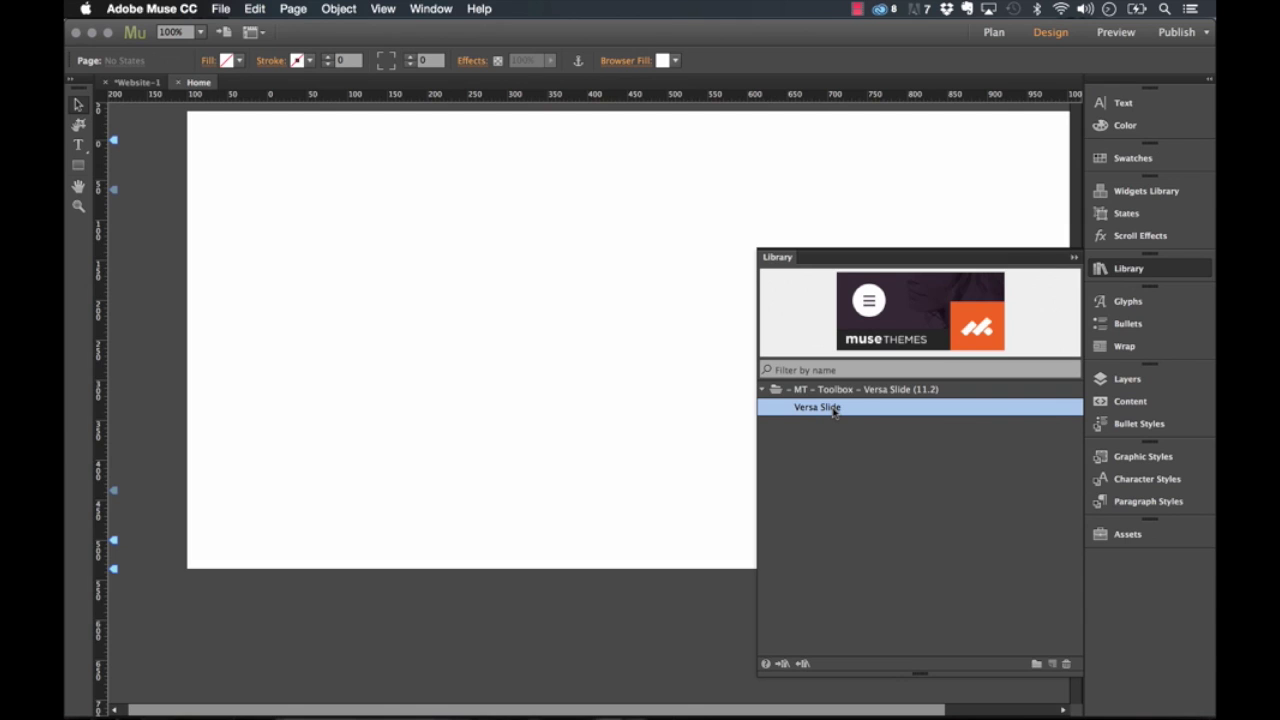
left_click_drag(833, 411, 220, 150)
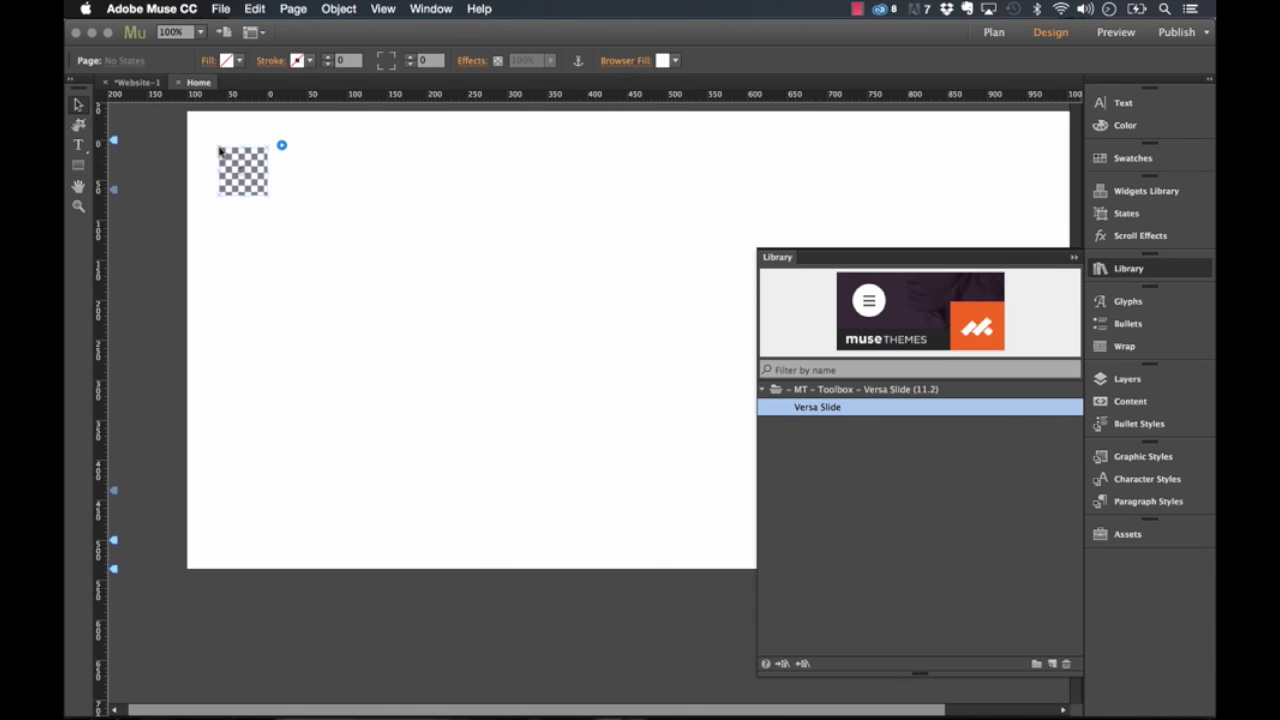
left_click(1074, 257)
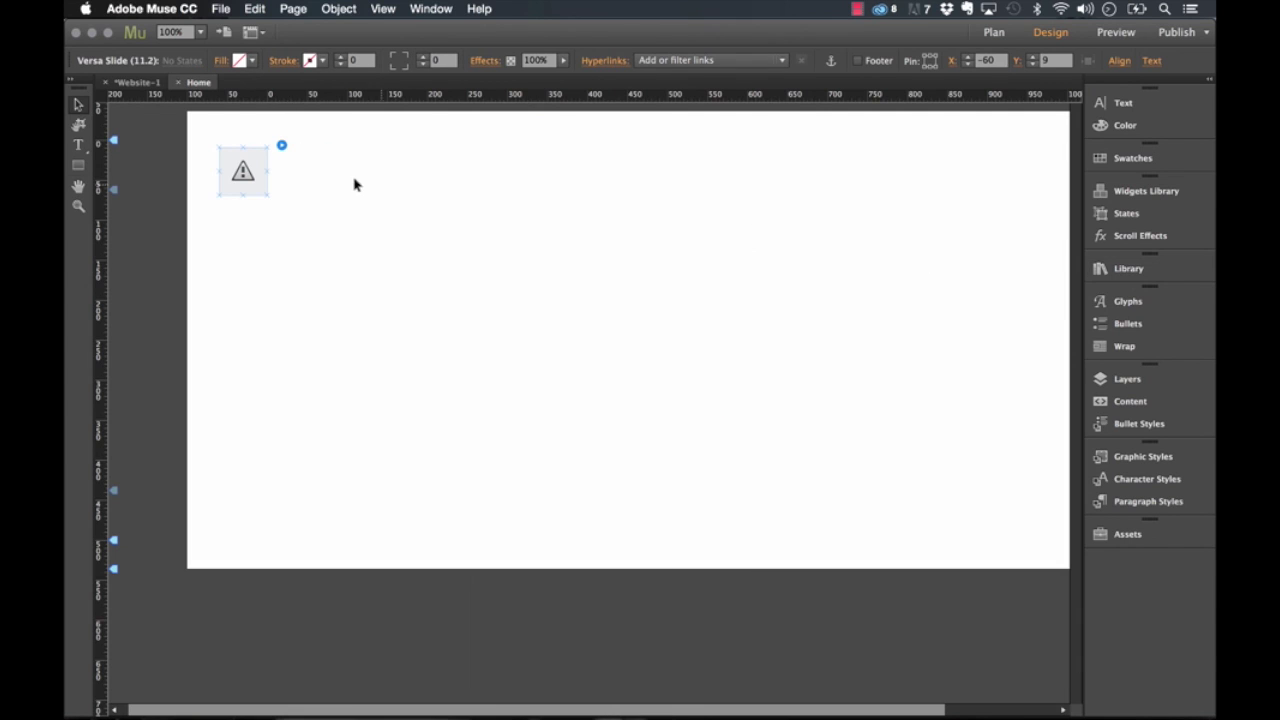
Step: Look over the Versa Slide widget's options and close them
left_click(286, 160)
left_click(267, 152)
left_click(281, 146)
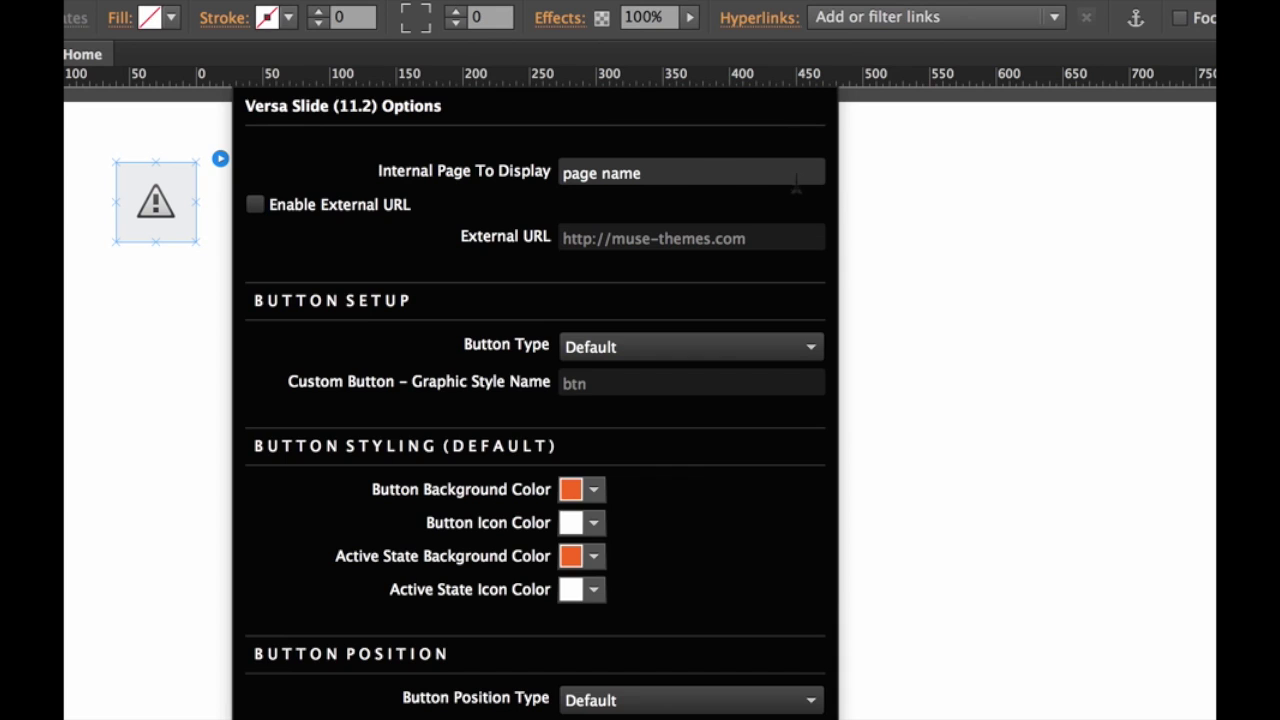
left_click(963, 211)
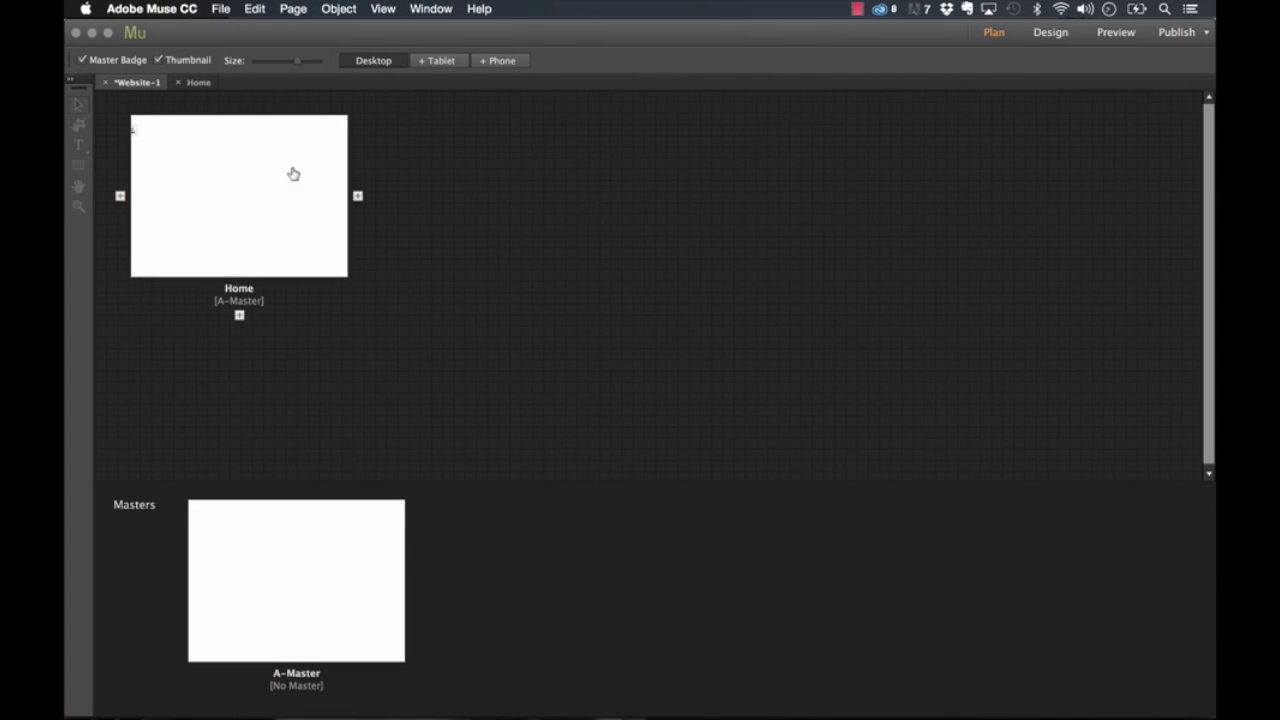
Step: Add a sibling page after Home in the site plan and name it menu
left_click(358, 196)
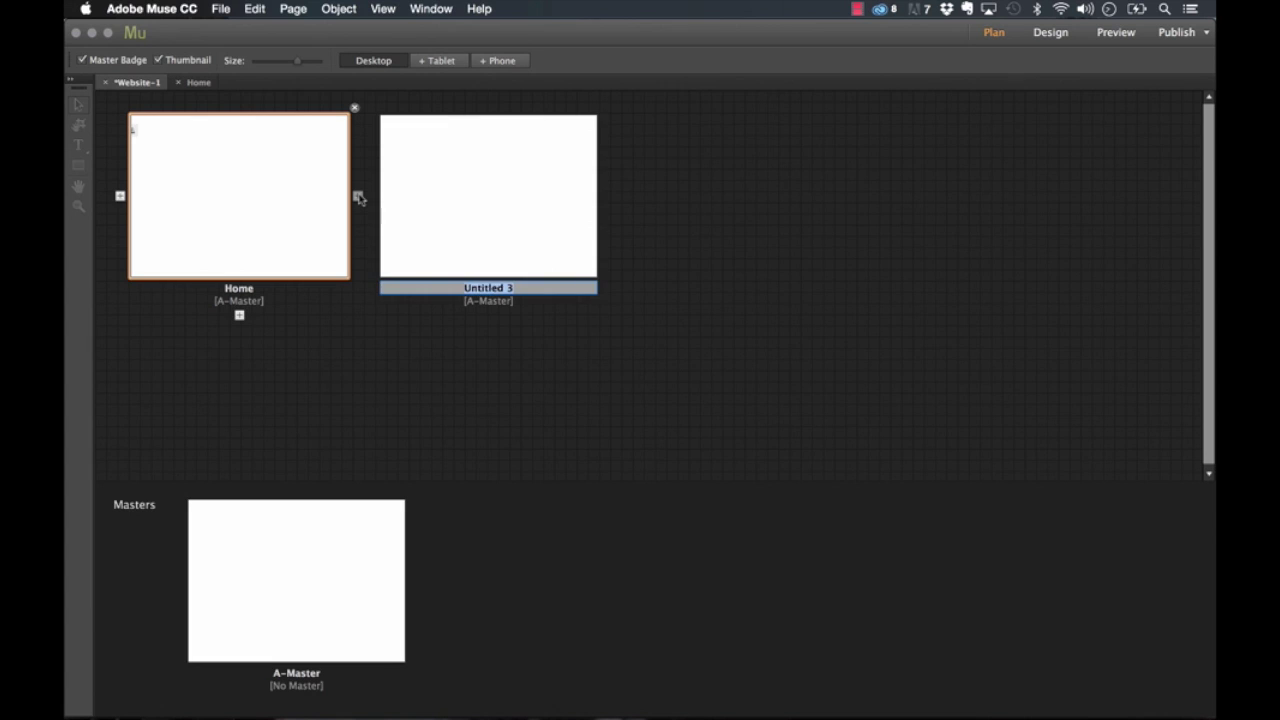
type("menu")
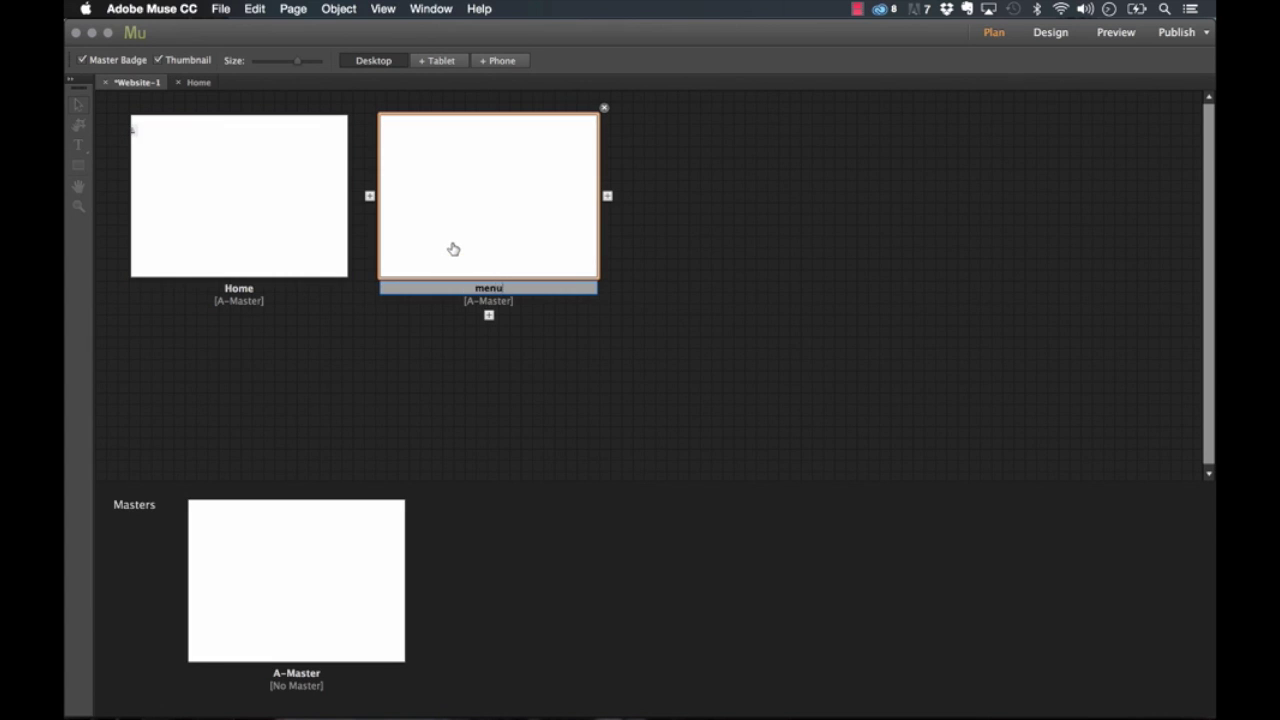
key("Return")
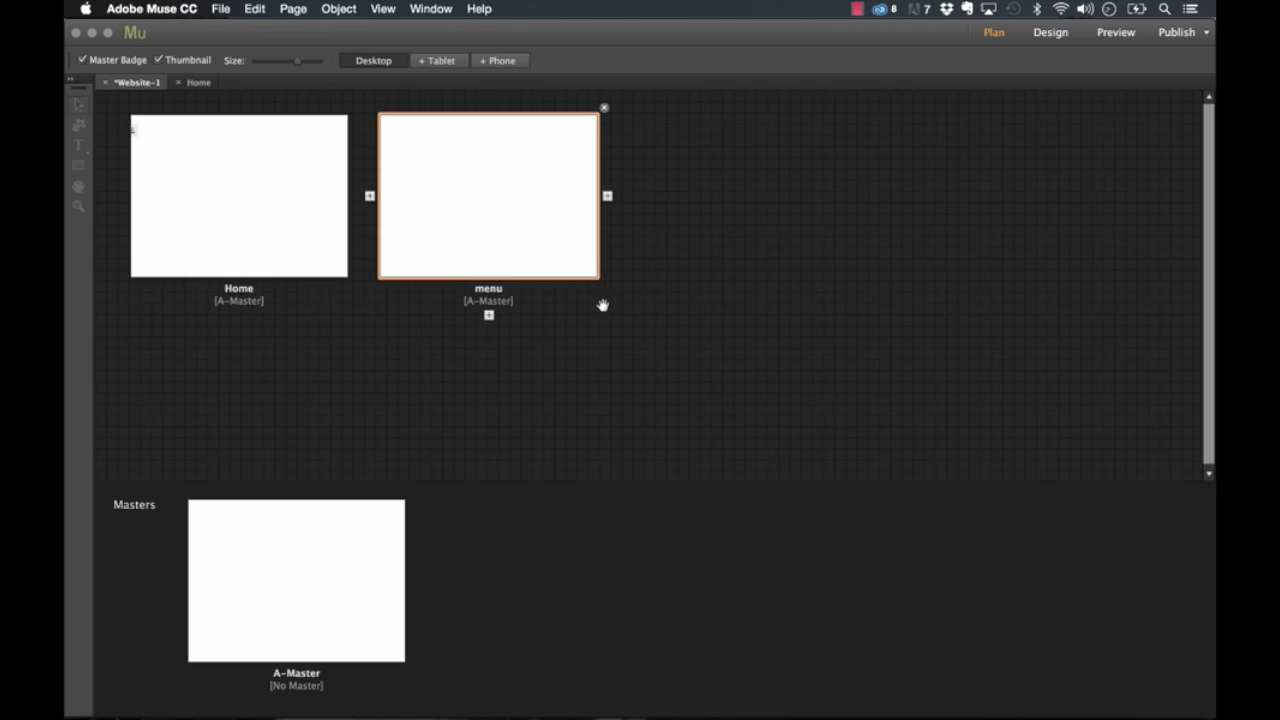
Step: Exclude the menu page from the site's menus
right_click(557, 226)
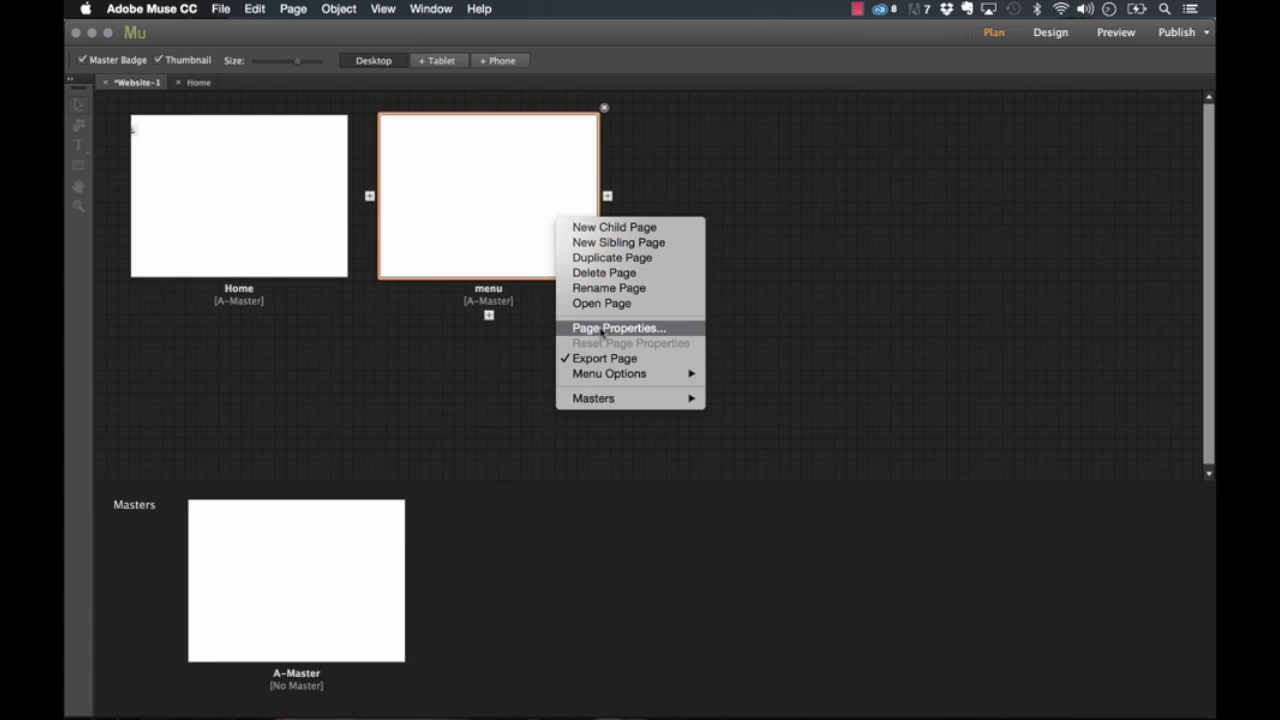
mouse_move(617, 378)
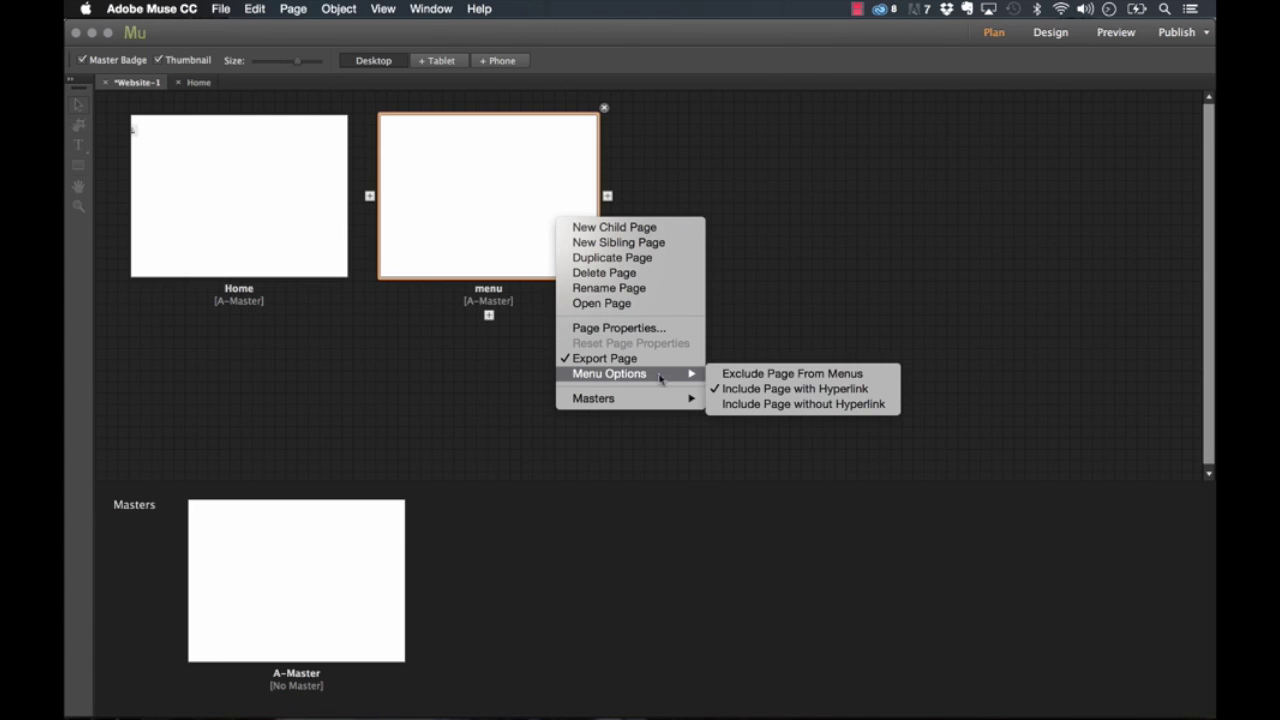
left_click(758, 375)
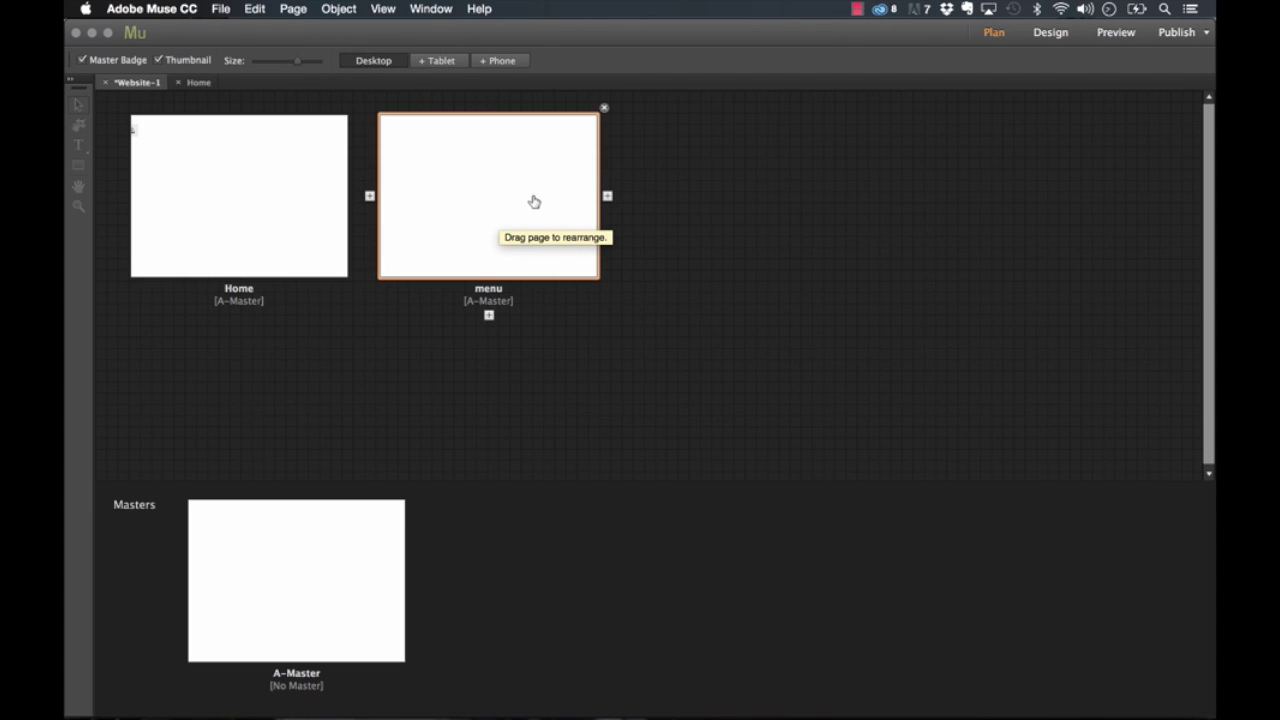
Step: Open the menu page, use menu_bg.jpg as its browser fill image and choose the image's fitting
double_click(464, 221)
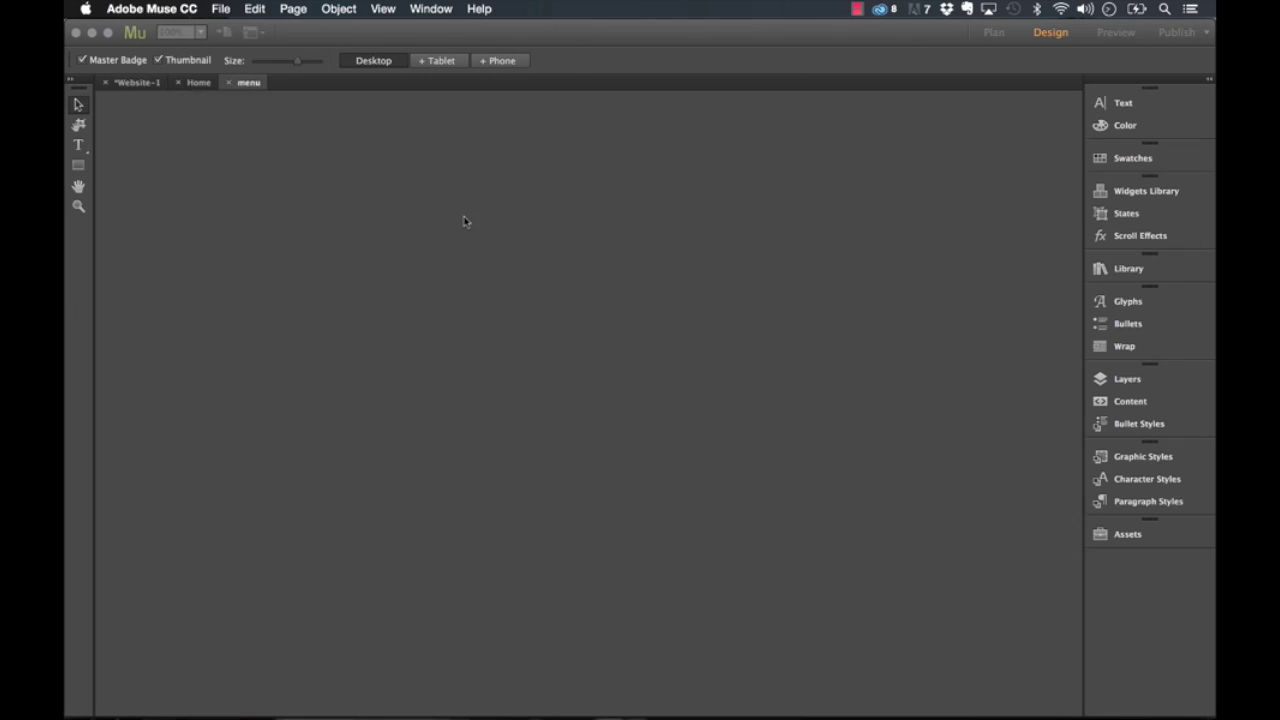
left_click(634, 62)
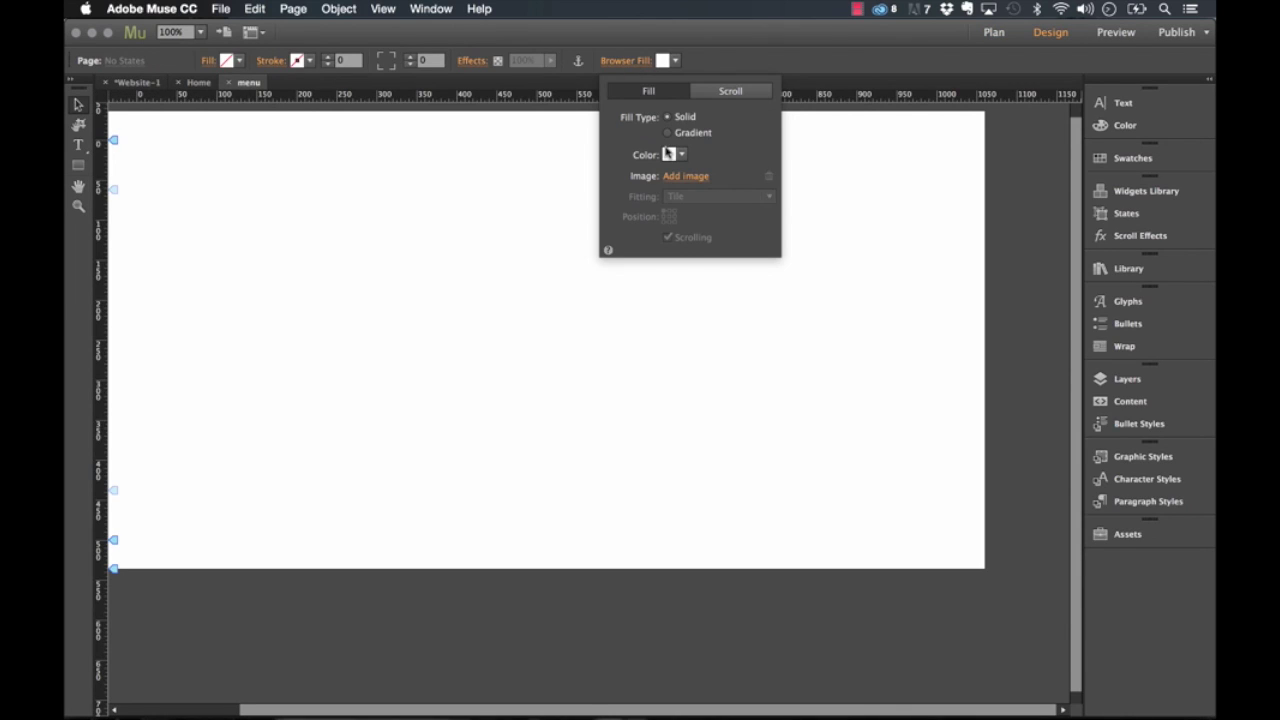
left_click(674, 178)
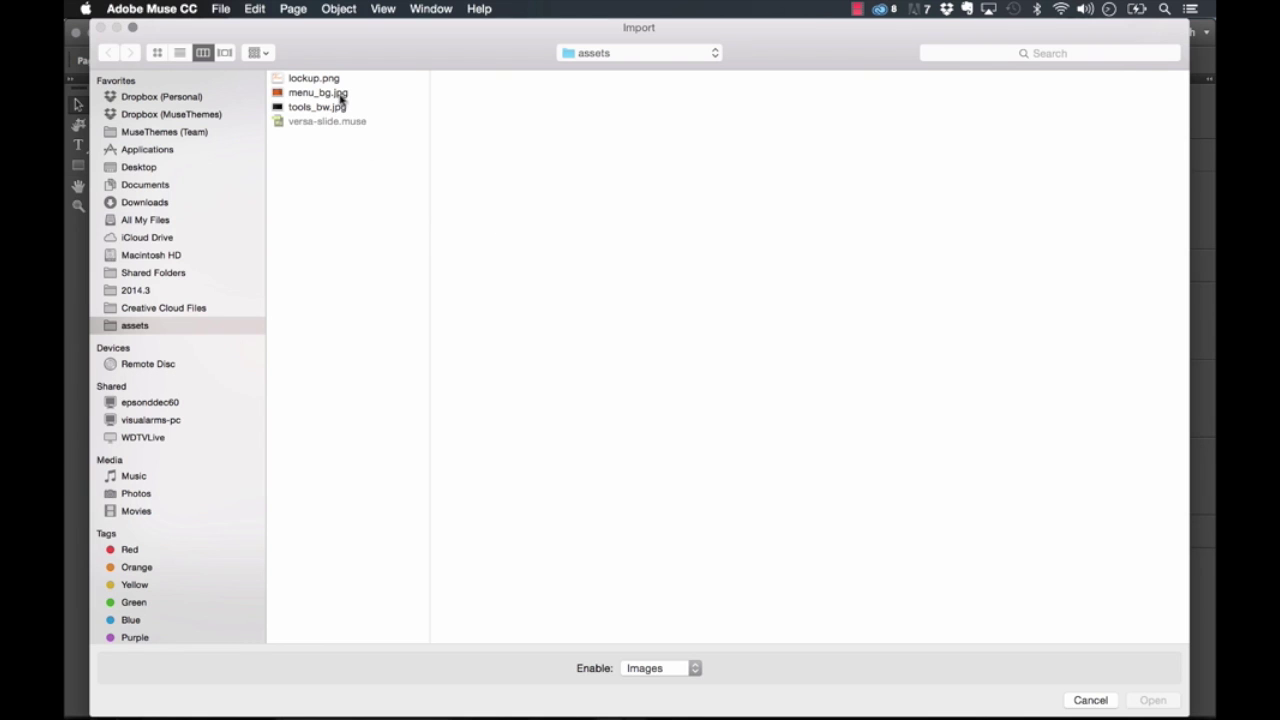
left_click(343, 93)
left_click(1165, 705)
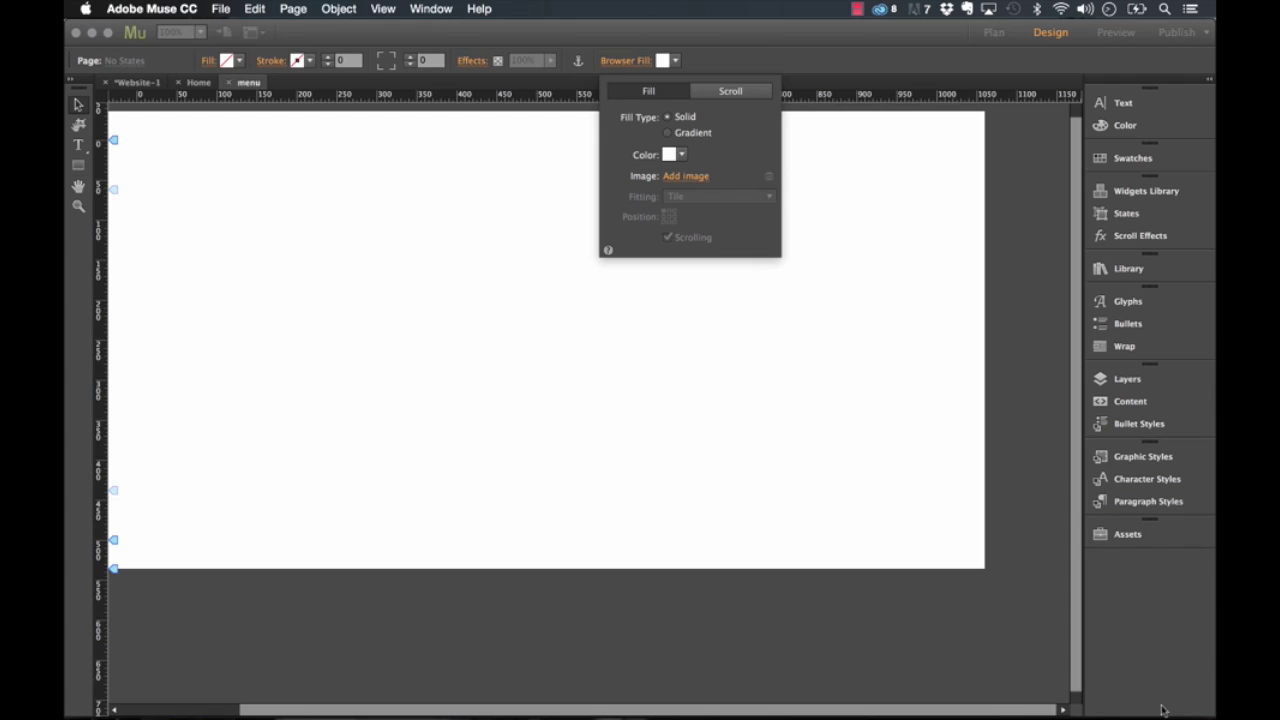
left_click(725, 205)
left_click(700, 212)
left_click(446, 220)
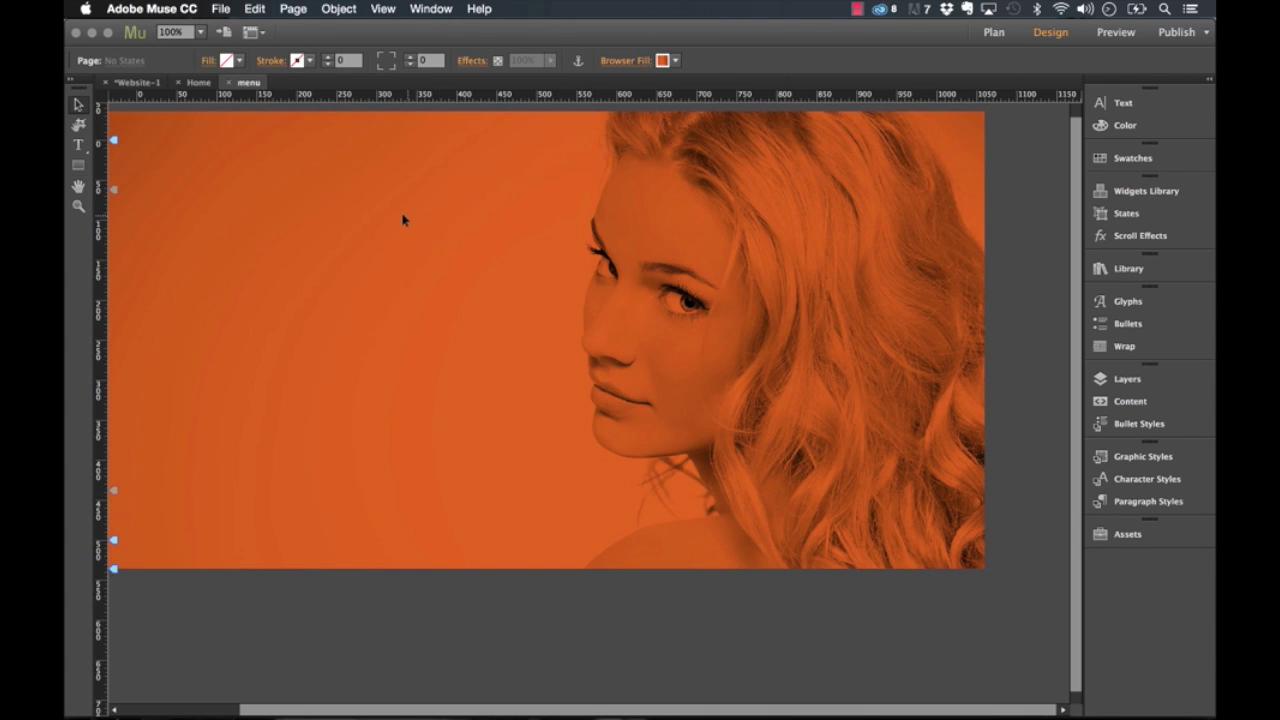
Step: On the Home page, set the Versa Slide widget's Internal Page To Display to menu and shift the widget to X -44
left_click(198, 82)
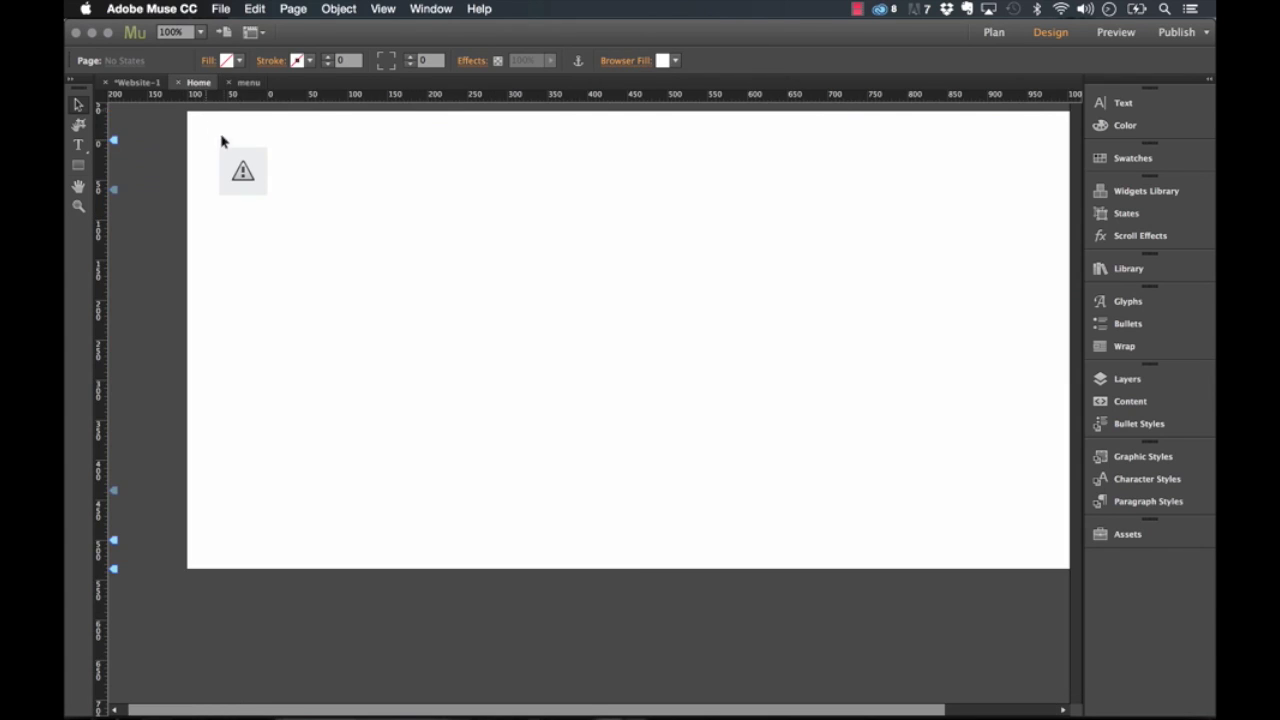
left_click(243, 171)
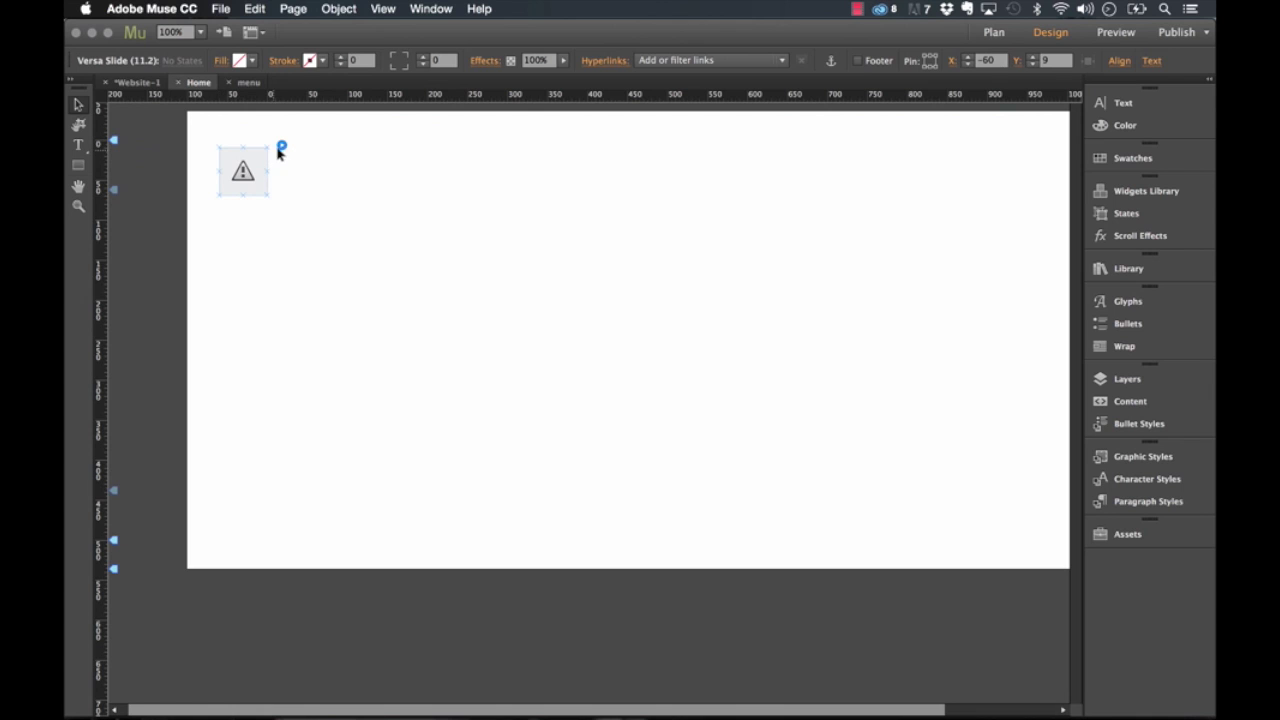
left_click(281, 145)
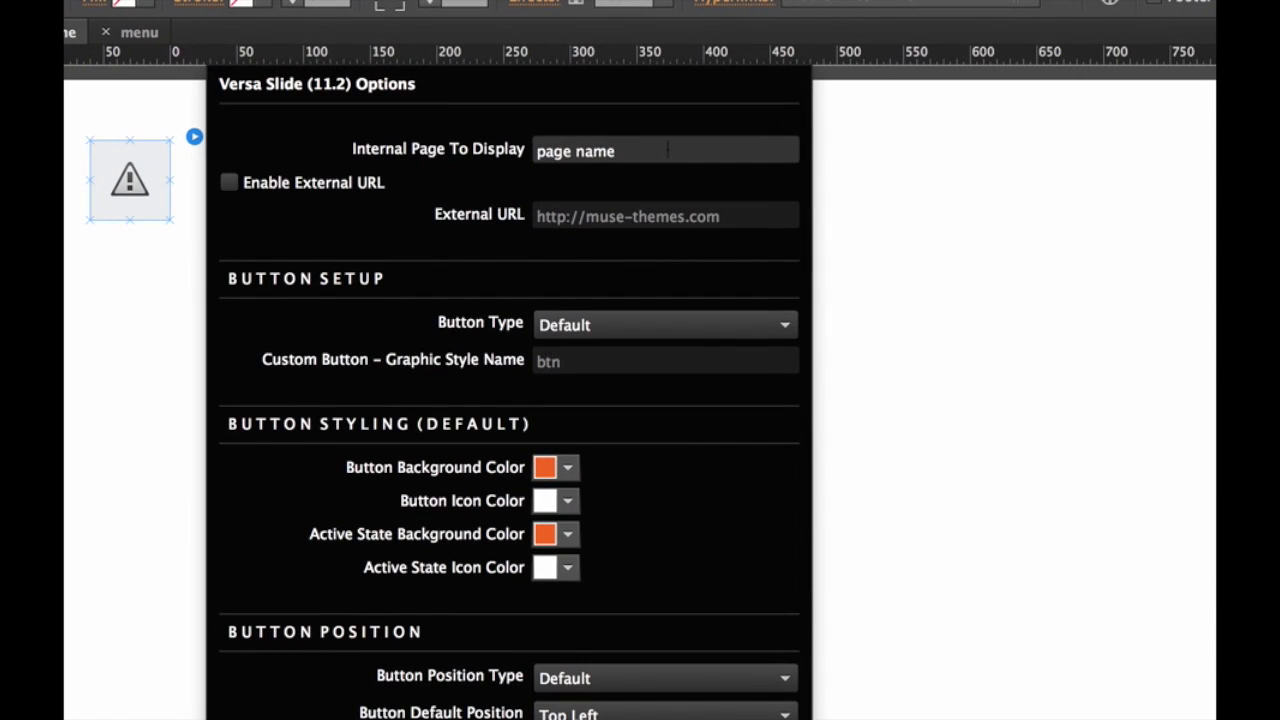
key("Tab")
type("menu")
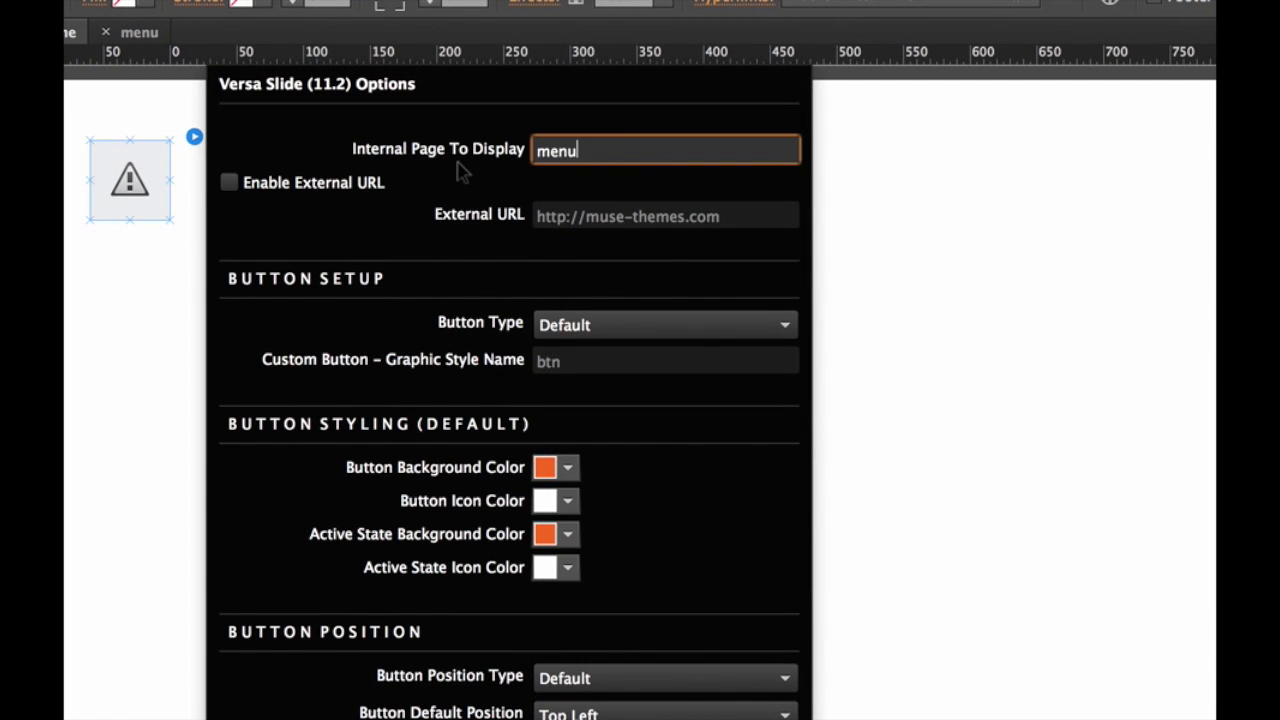
key("Return")
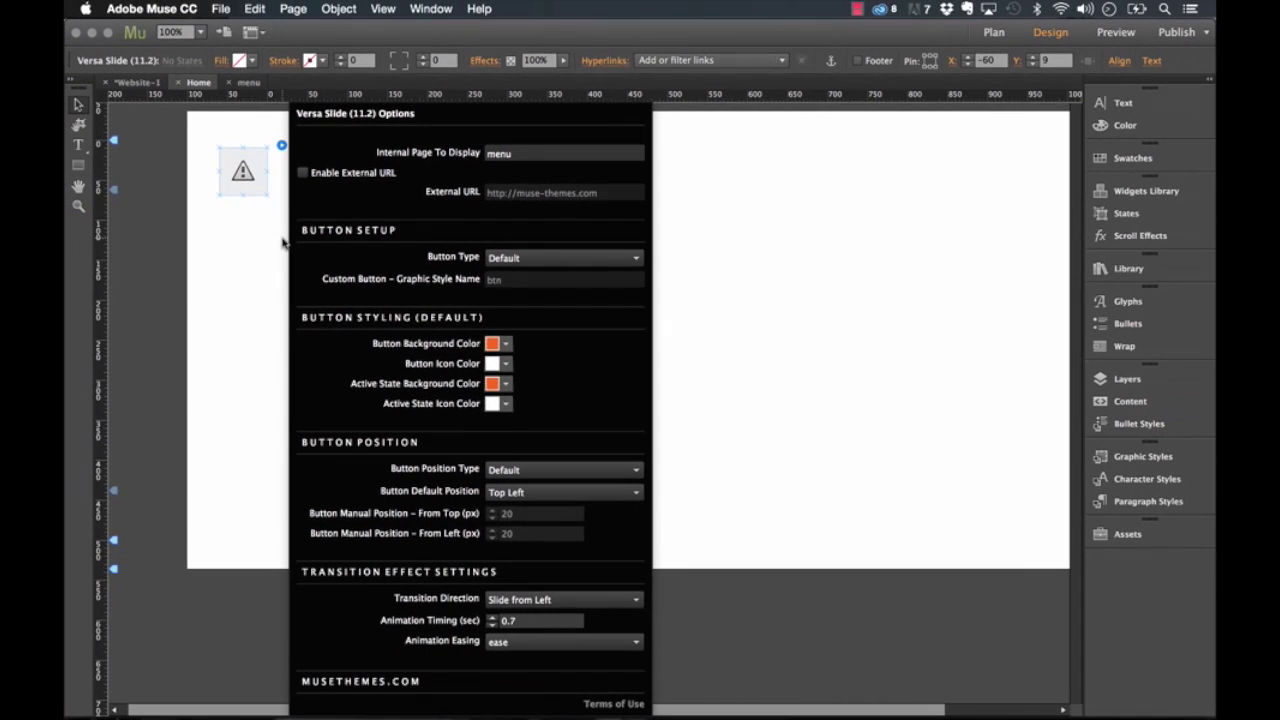
left_click(263, 234)
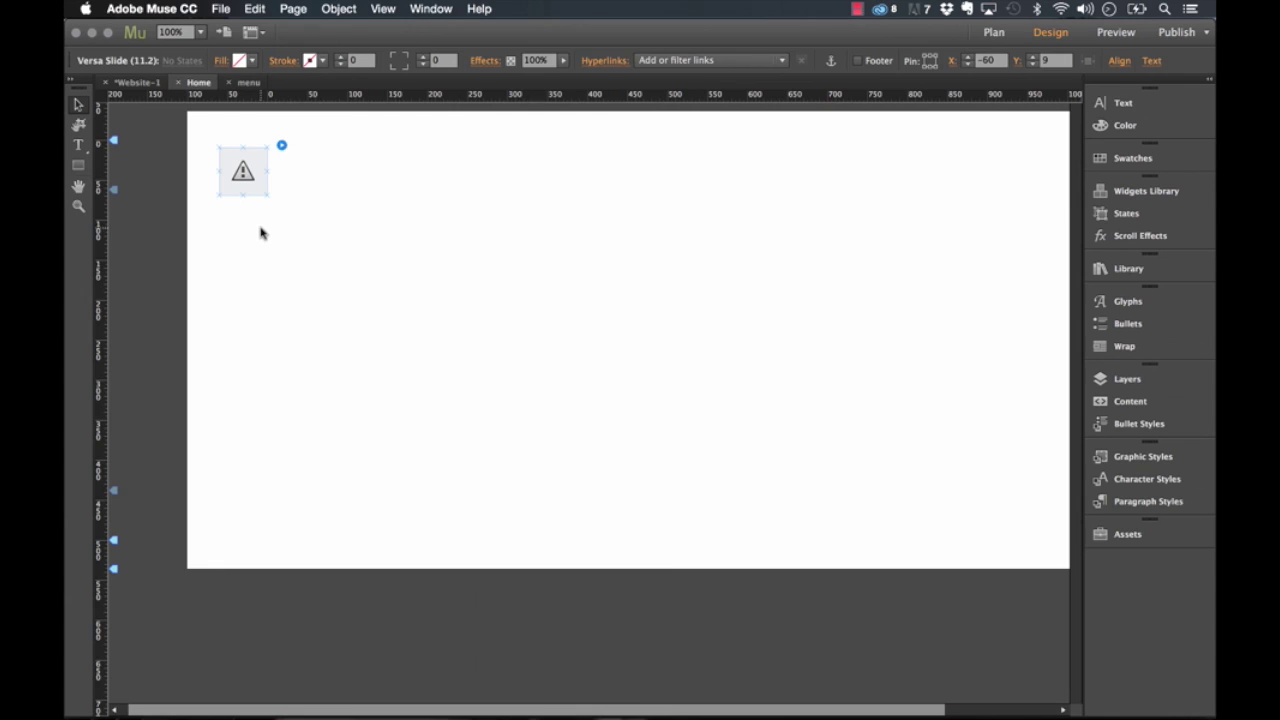
left_click(252, 172)
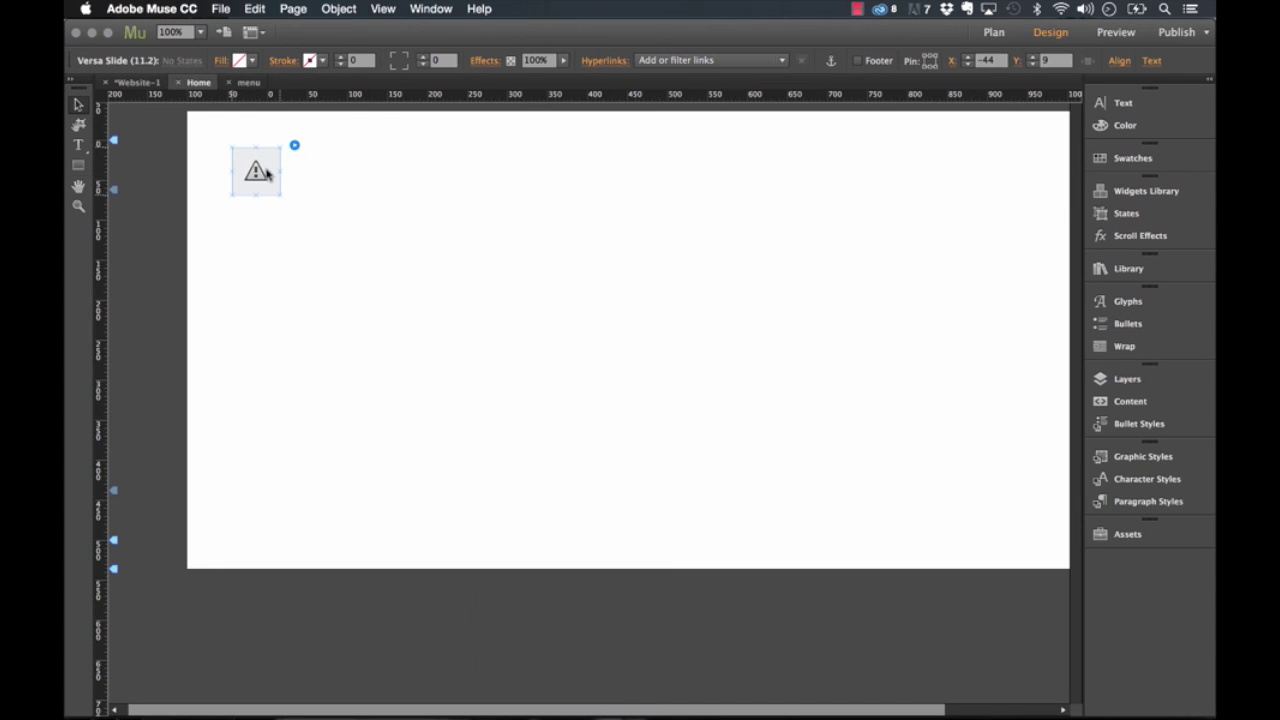
Step: Preview the whole site in the browser and open the sliding menu with its round button
left_click(221, 9)
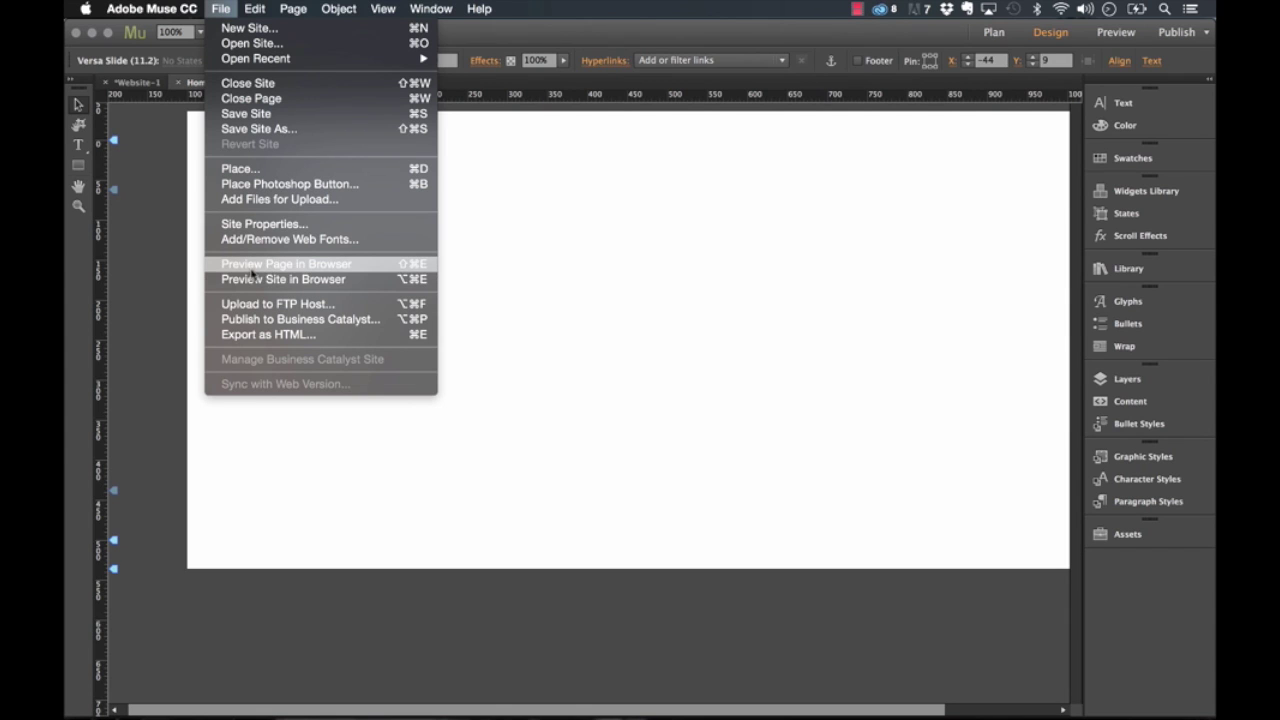
left_click(298, 280)
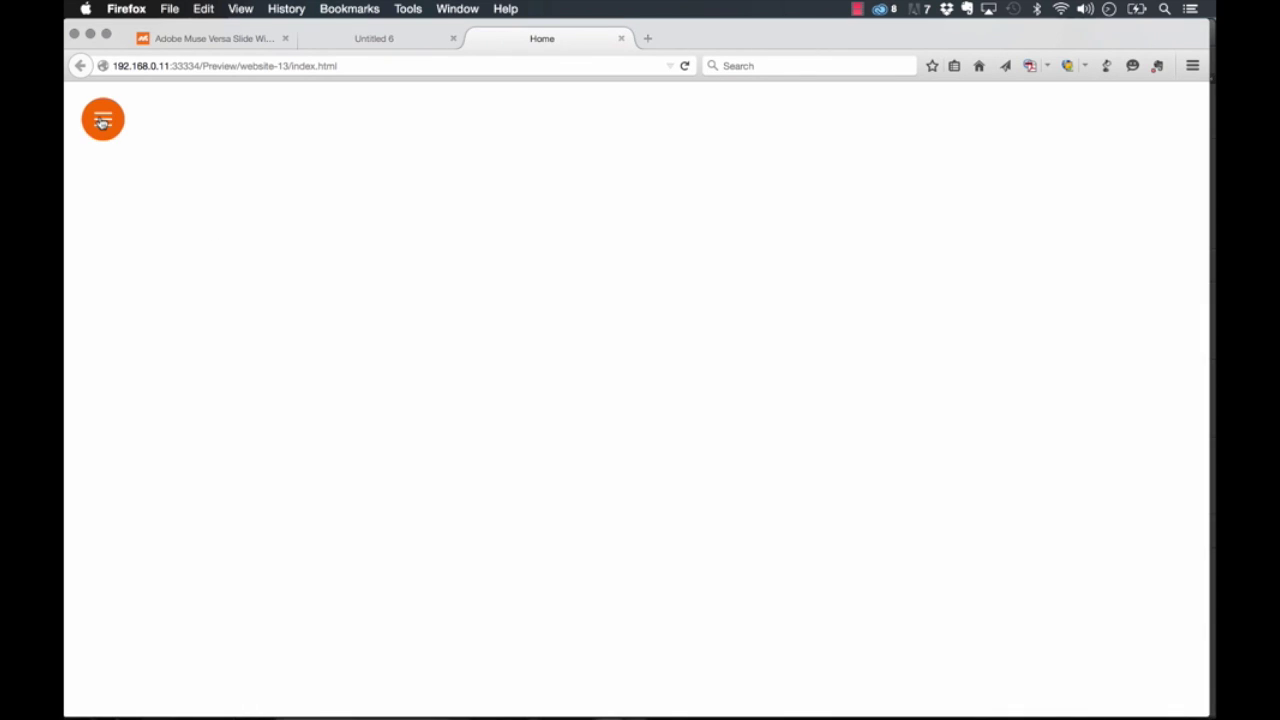
left_click(103, 120)
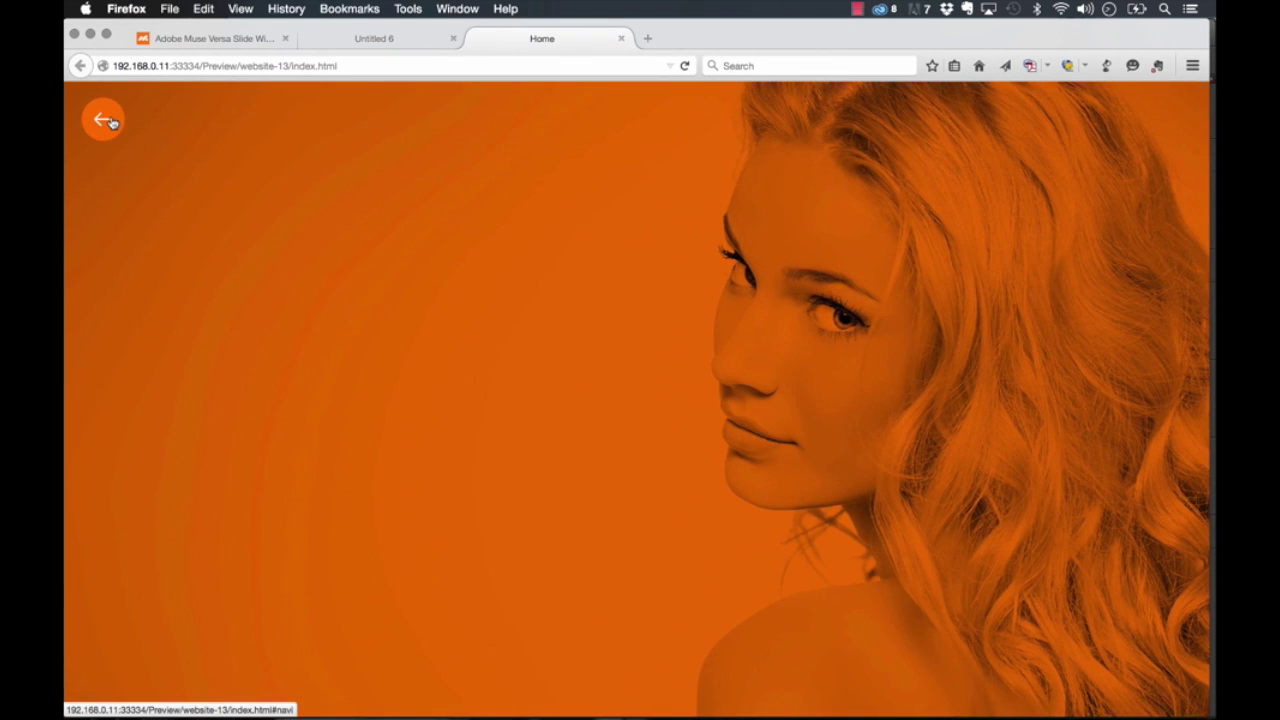
Step: Close the sliding menu in the browser preview, and open and close it once more with the round button
left_click(103, 120)
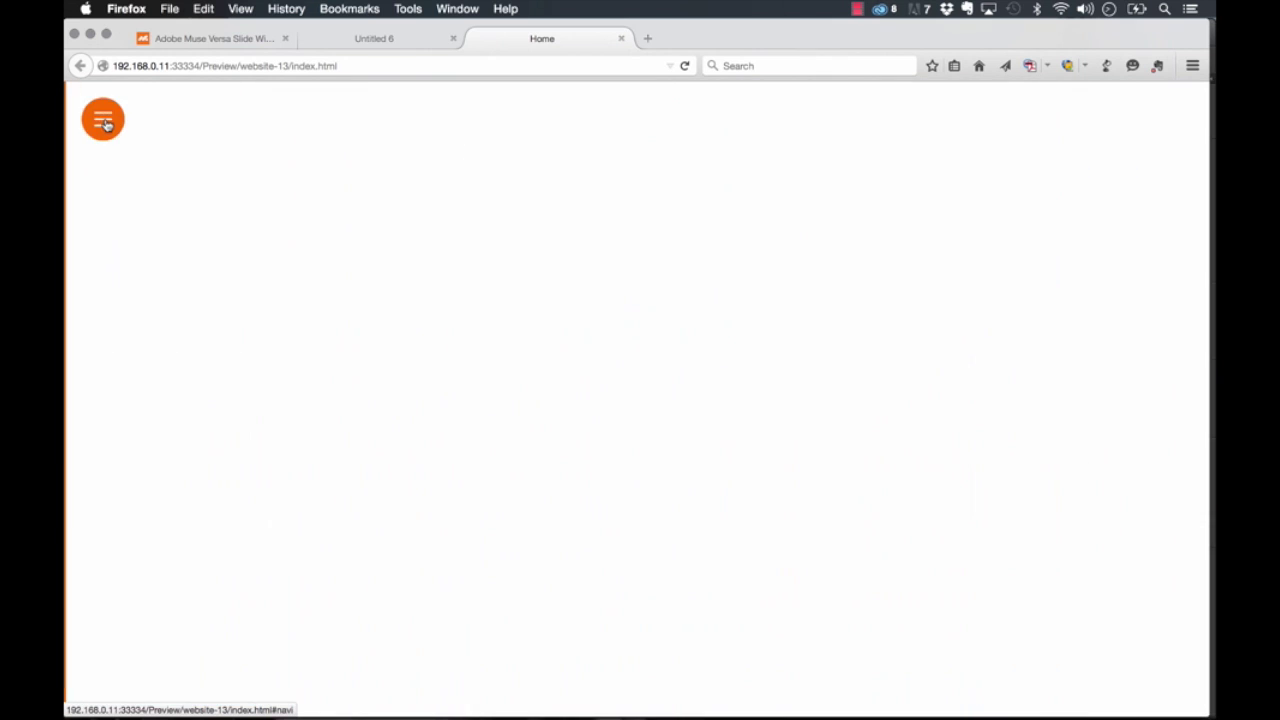
left_click(103, 120)
left_click(103, 120)
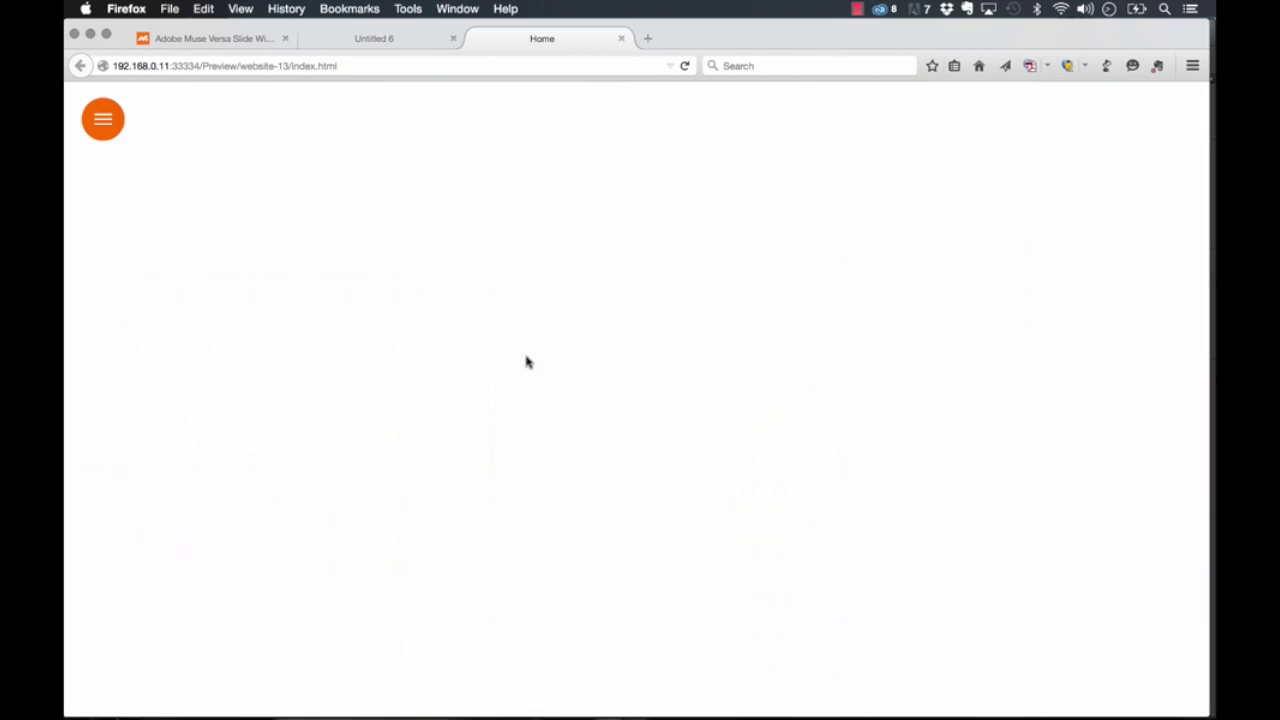
left_click(556, 710)
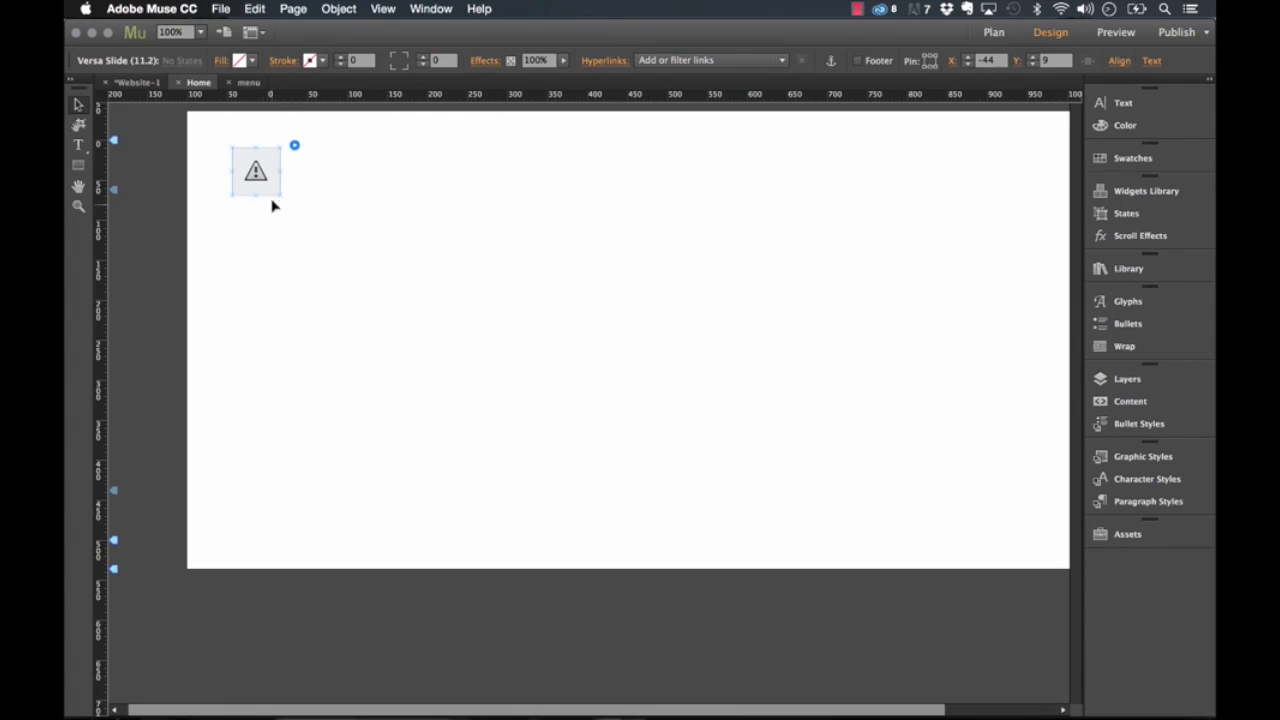
left_click(294, 146)
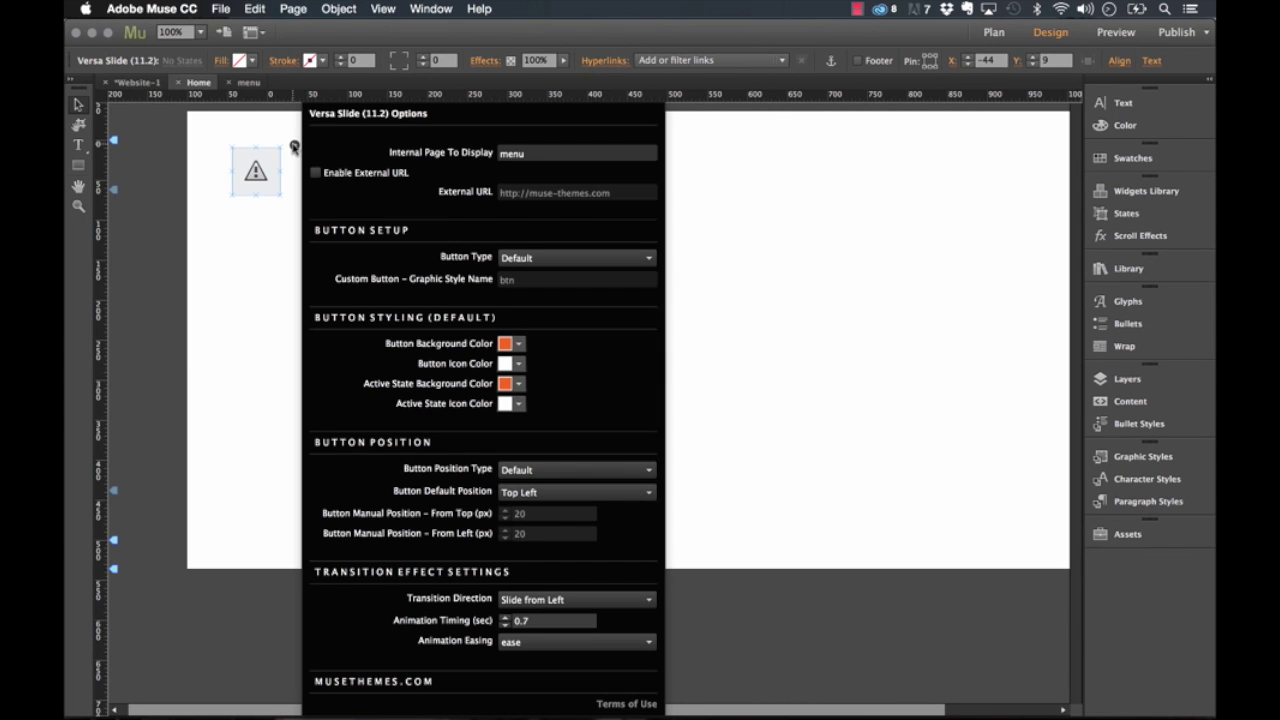
left_click(316, 174)
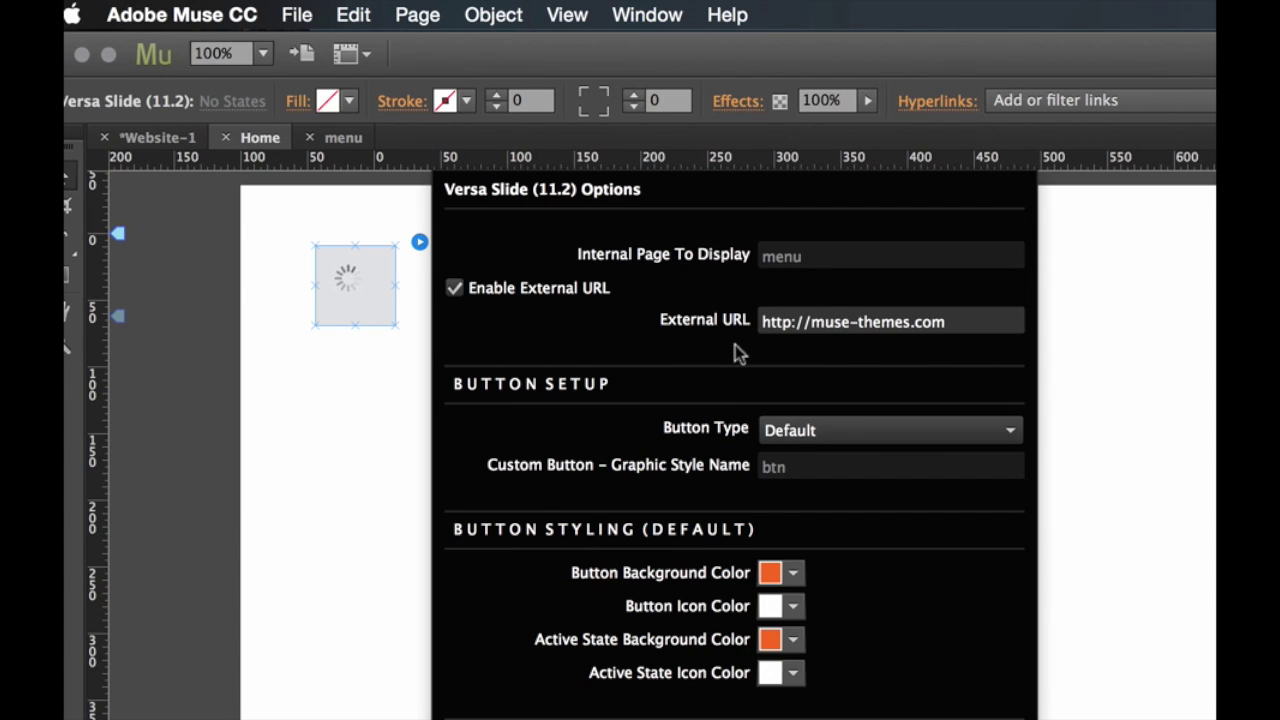
left_click(322, 233)
Step: Preview the page in the browser and test sliding the external website in and out with the round button
left_click(297, 14)
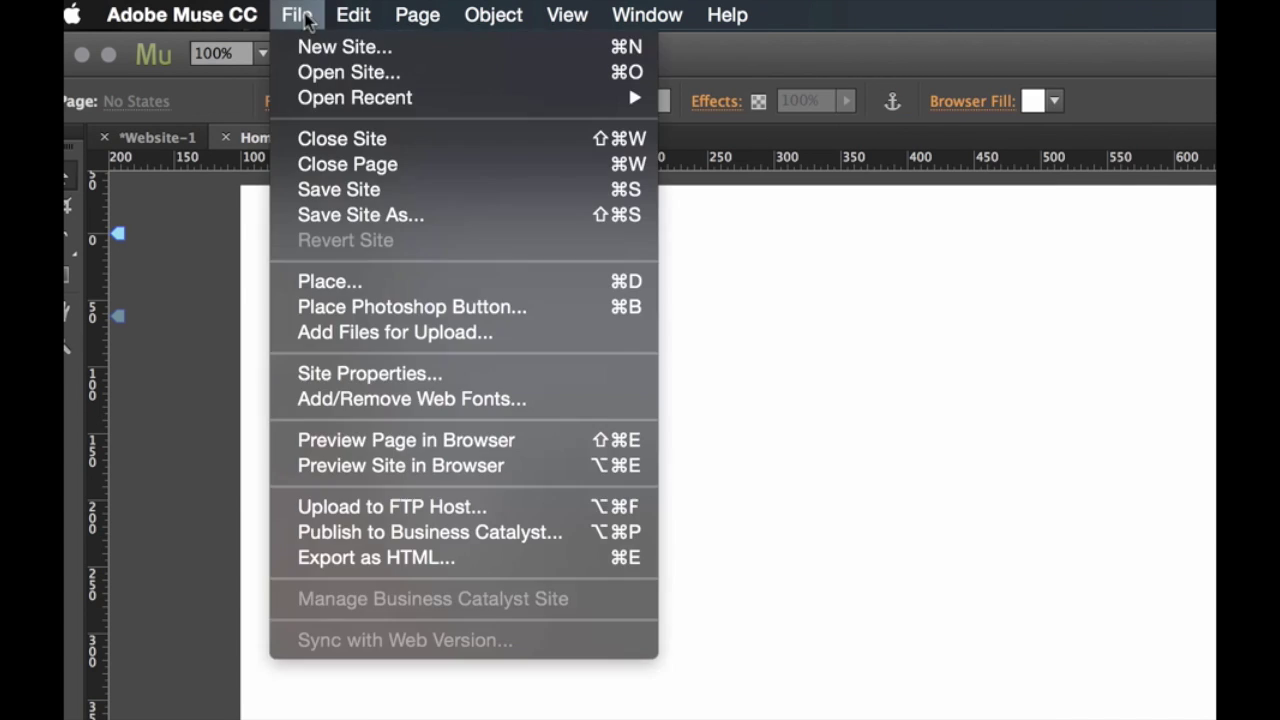
left_click(408, 447)
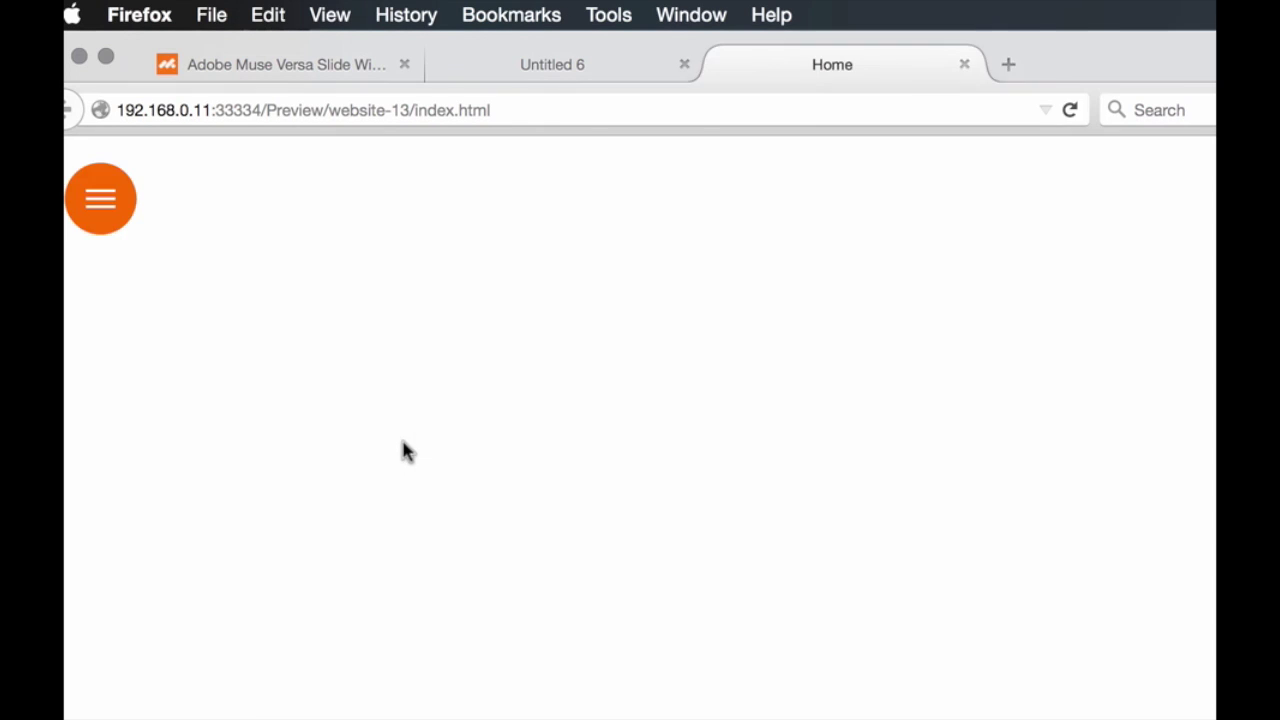
left_click(99, 200)
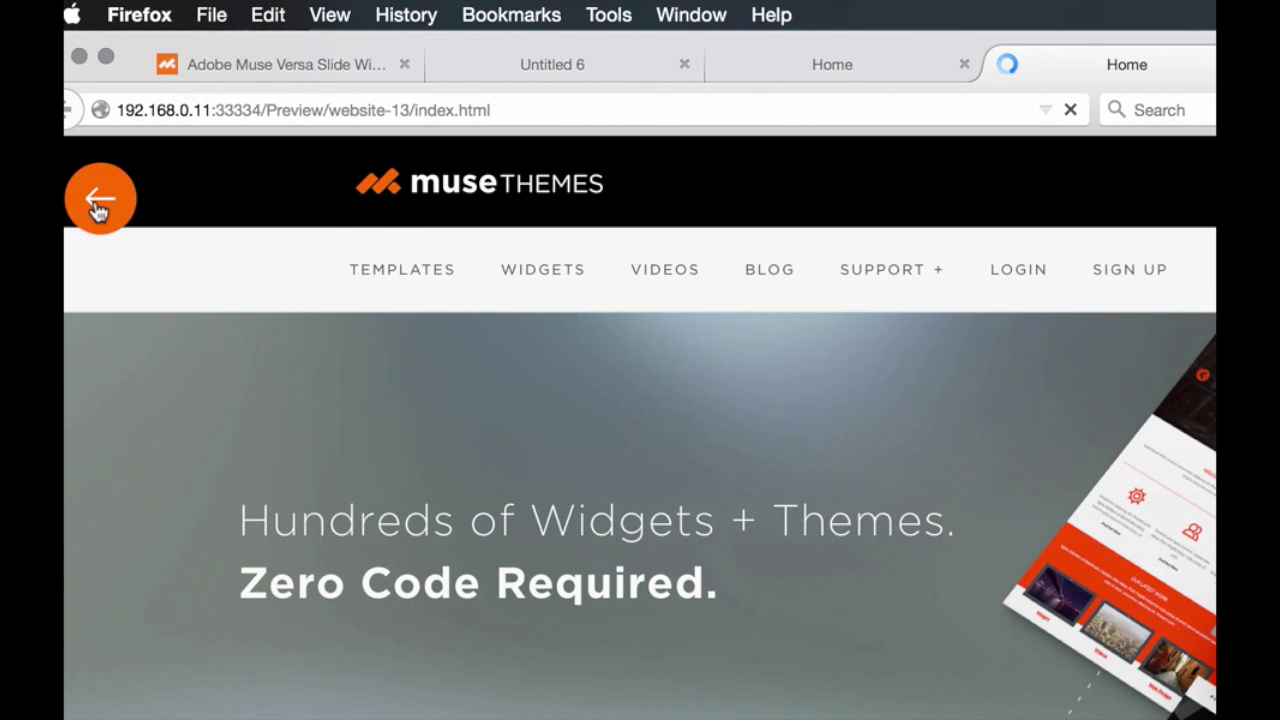
left_click(97, 205)
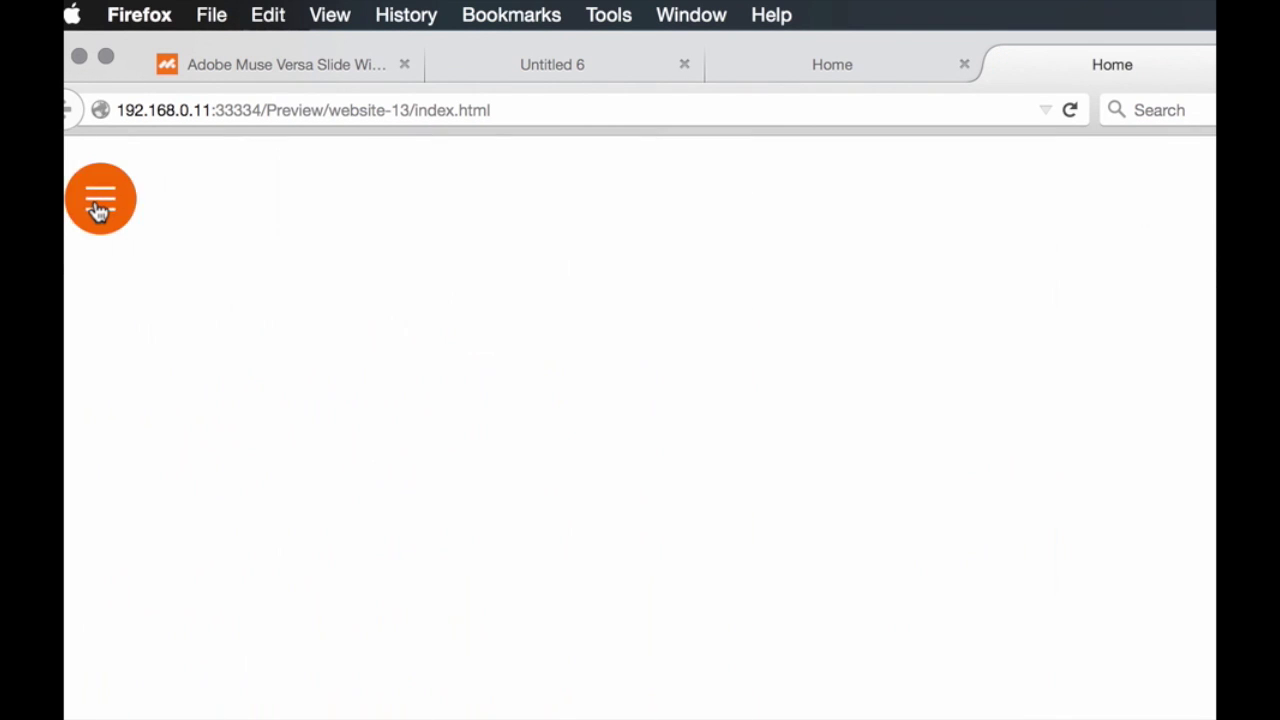
left_click(99, 206)
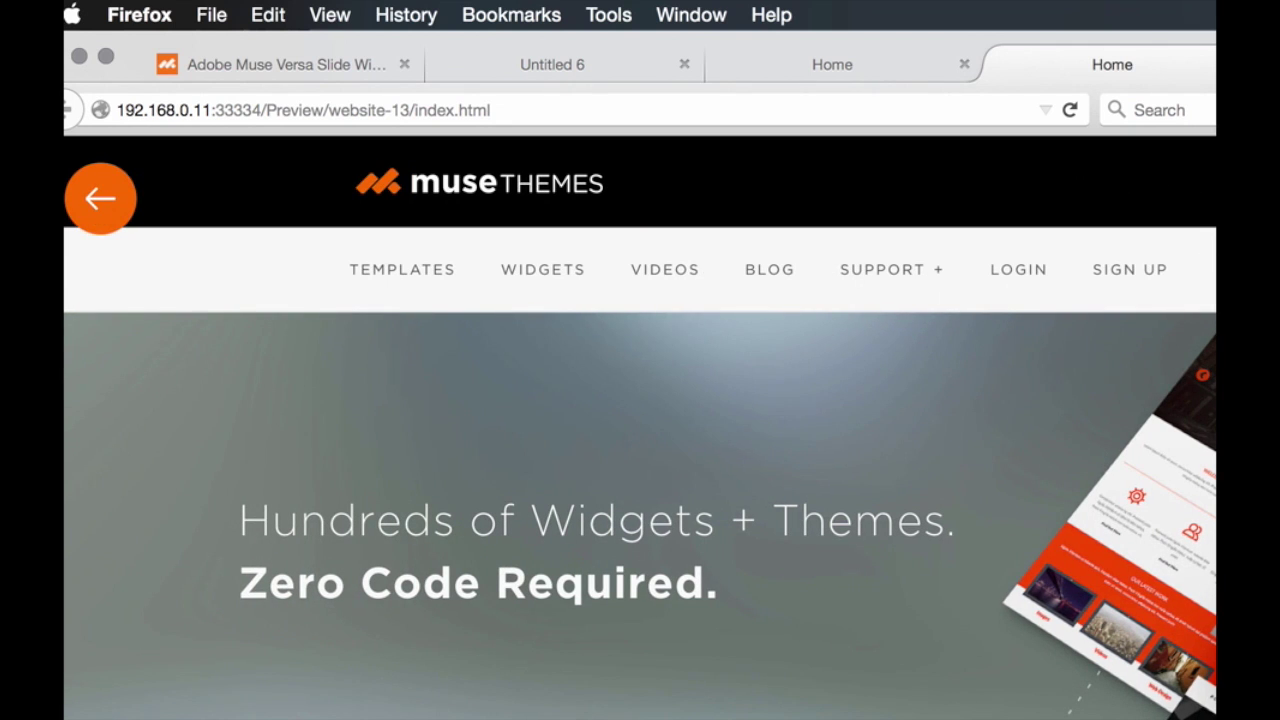
Step: Switch back to Adobe Muse and examine the Button Setup options of the Versa Slide widget
key("super+Tab")
left_click(391, 274)
left_click(419, 241)
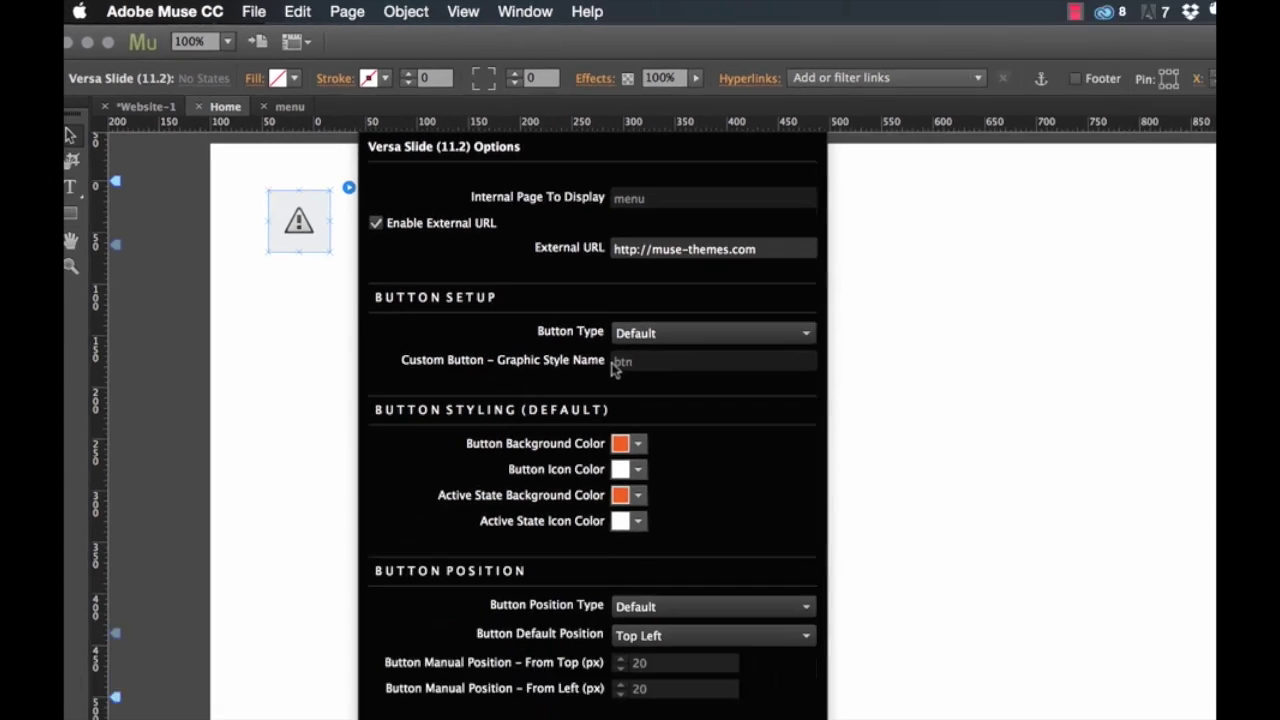
left_click(846, 231)
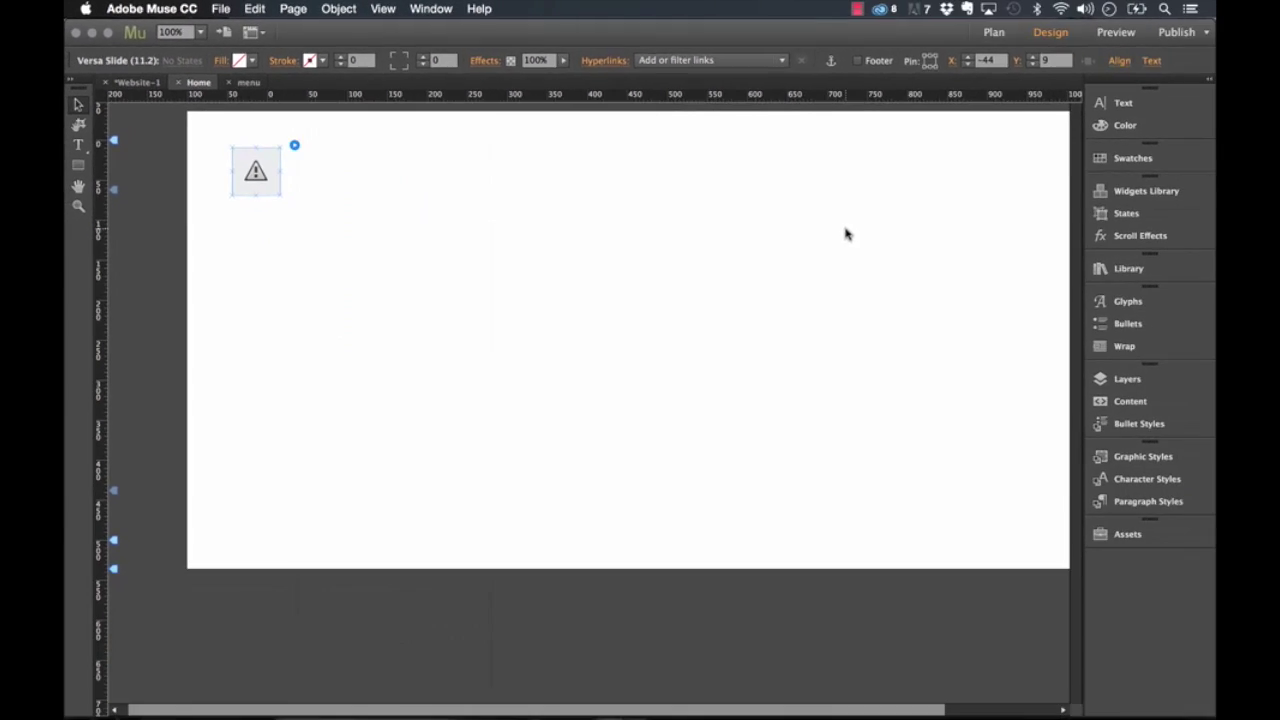
Step: Add a State Button widget to the Home page next to the Versa Slide widget and move it to X 84, Y 23
left_click(1116, 194)
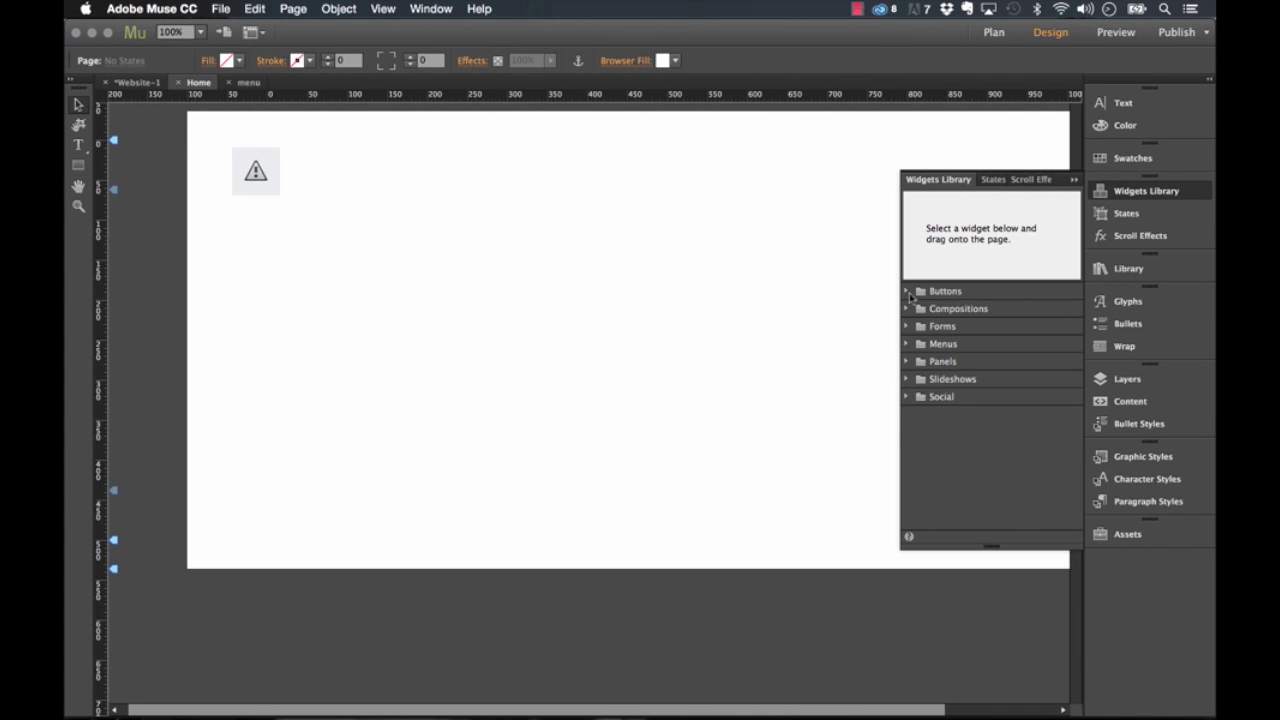
left_click(907, 292)
left_click_drag(962, 326, 369, 163)
left_click(433, 195)
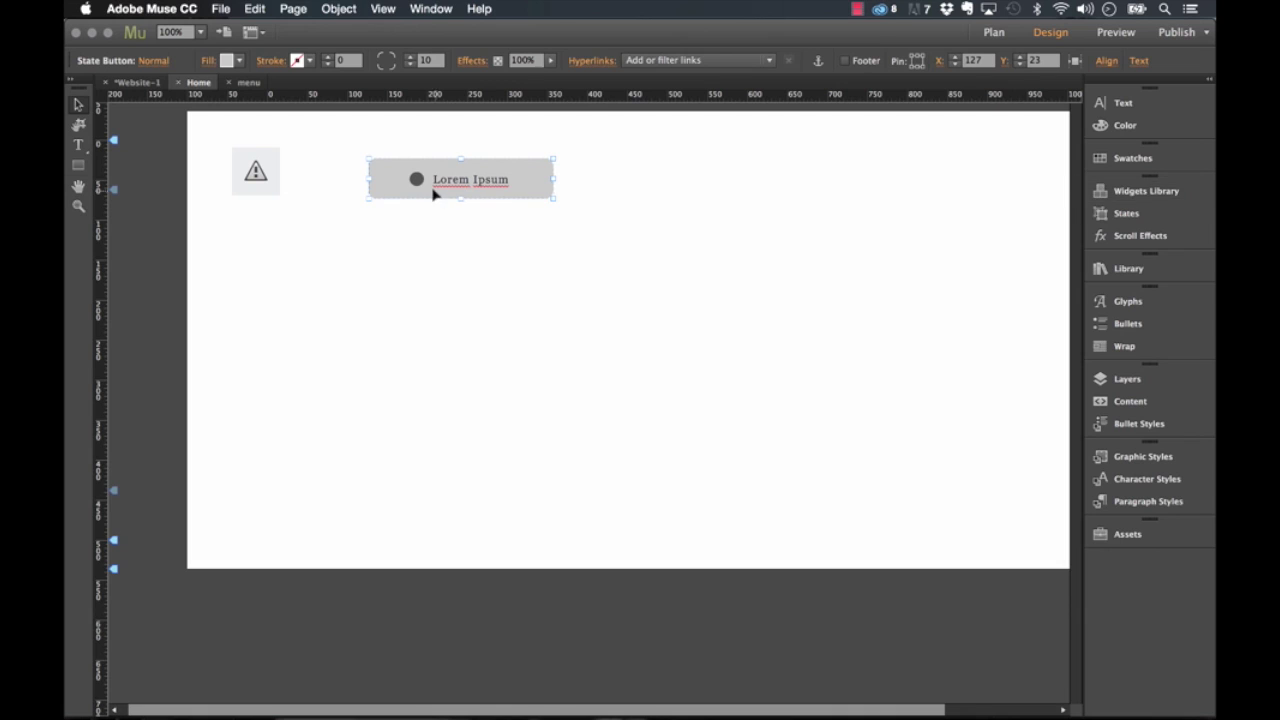
left_click_drag(463, 180, 429, 166)
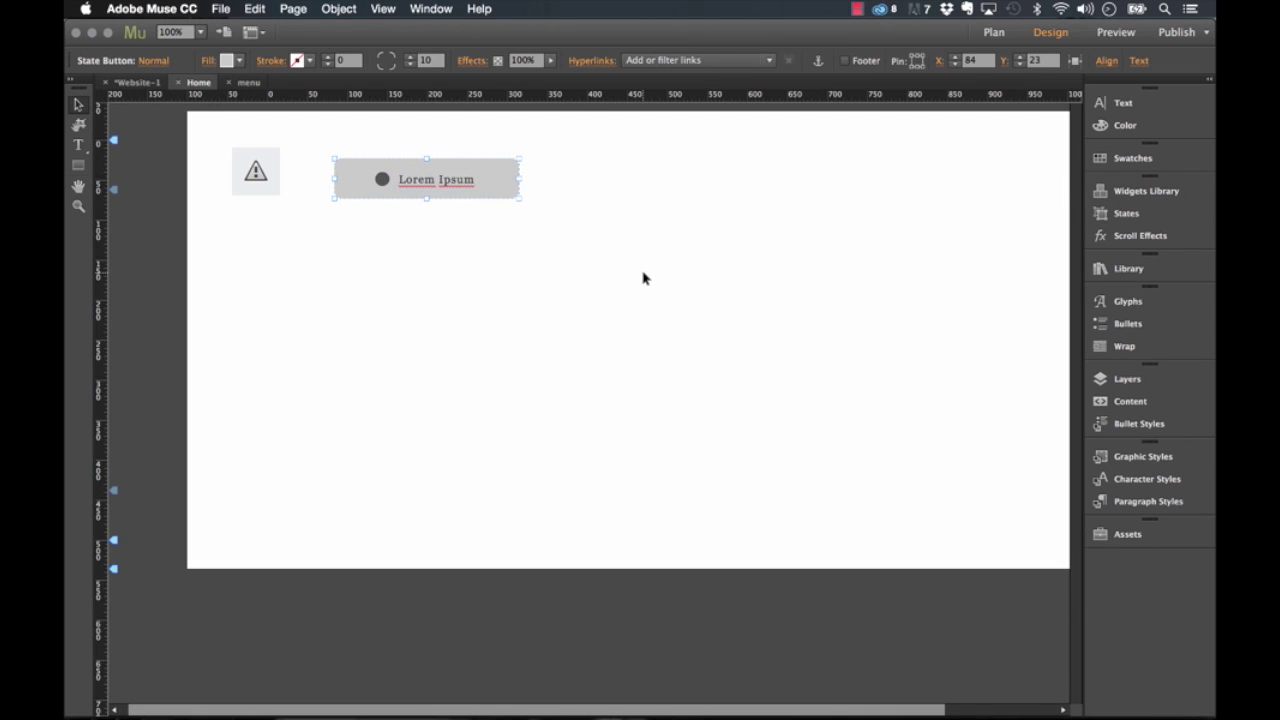
Step: Create a graphic style from the state button and name it button
left_click(1132, 457)
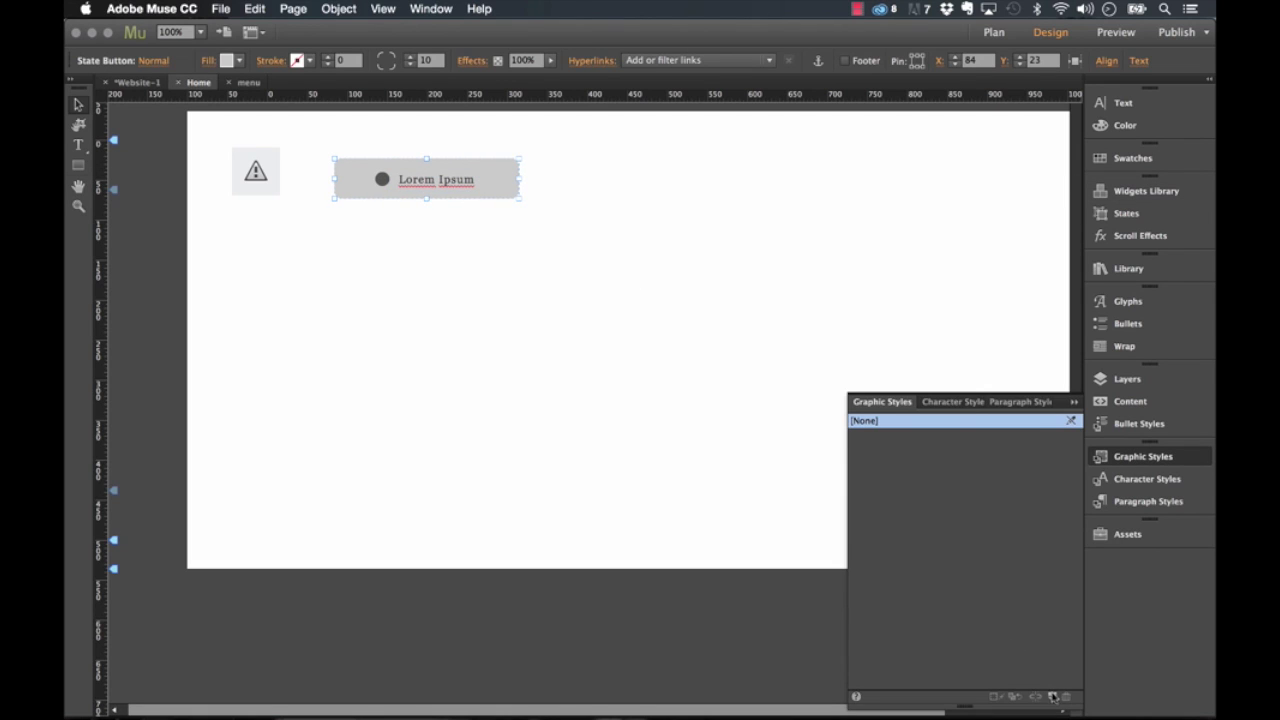
double_click(862, 438)
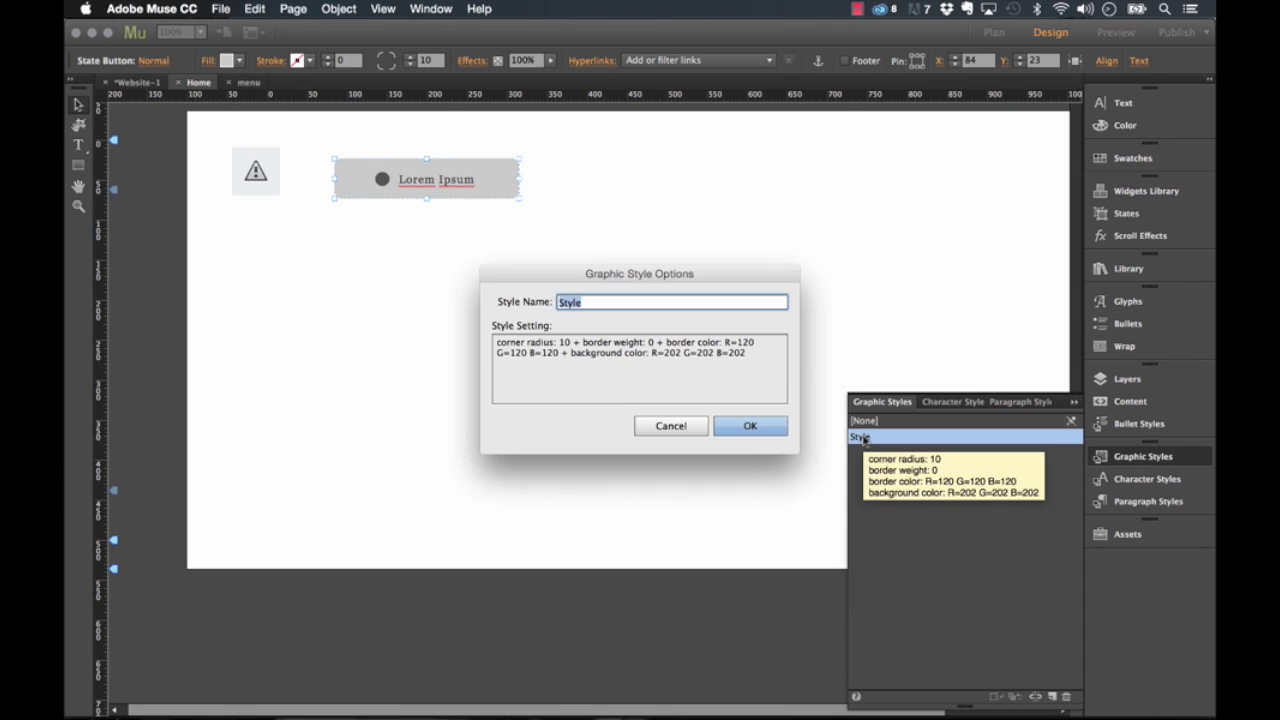
type("button")
key("Return")
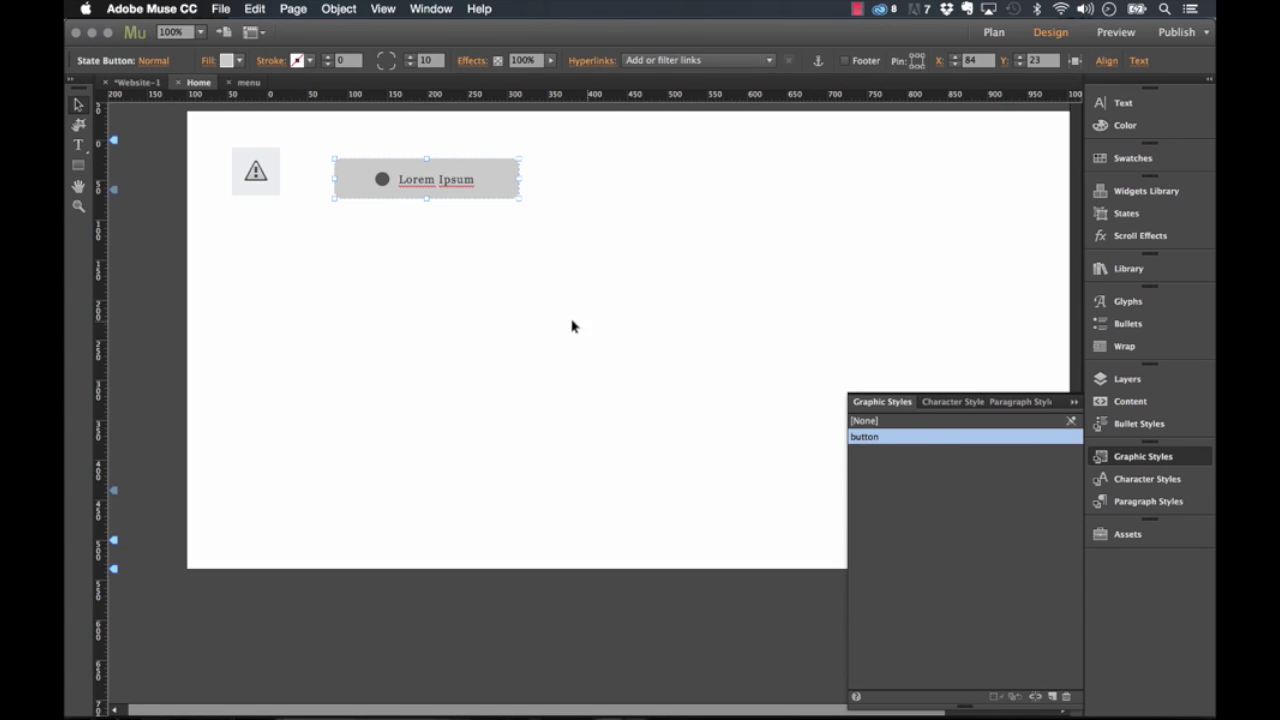
Step: Set the Versa Slide widget's Button Type to Custom and enter button as its custom button graphic style name
left_click(214, 189)
left_click(255, 172)
left_click(294, 146)
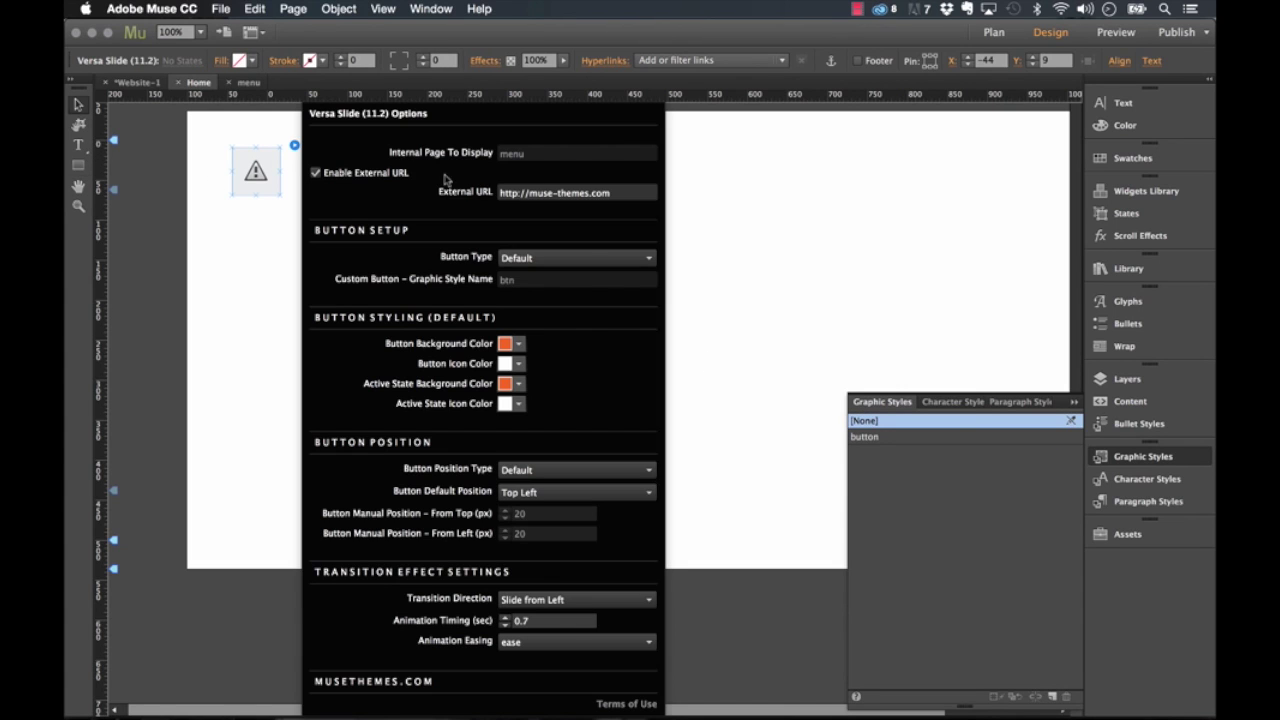
left_click(556, 259)
left_click(532, 293)
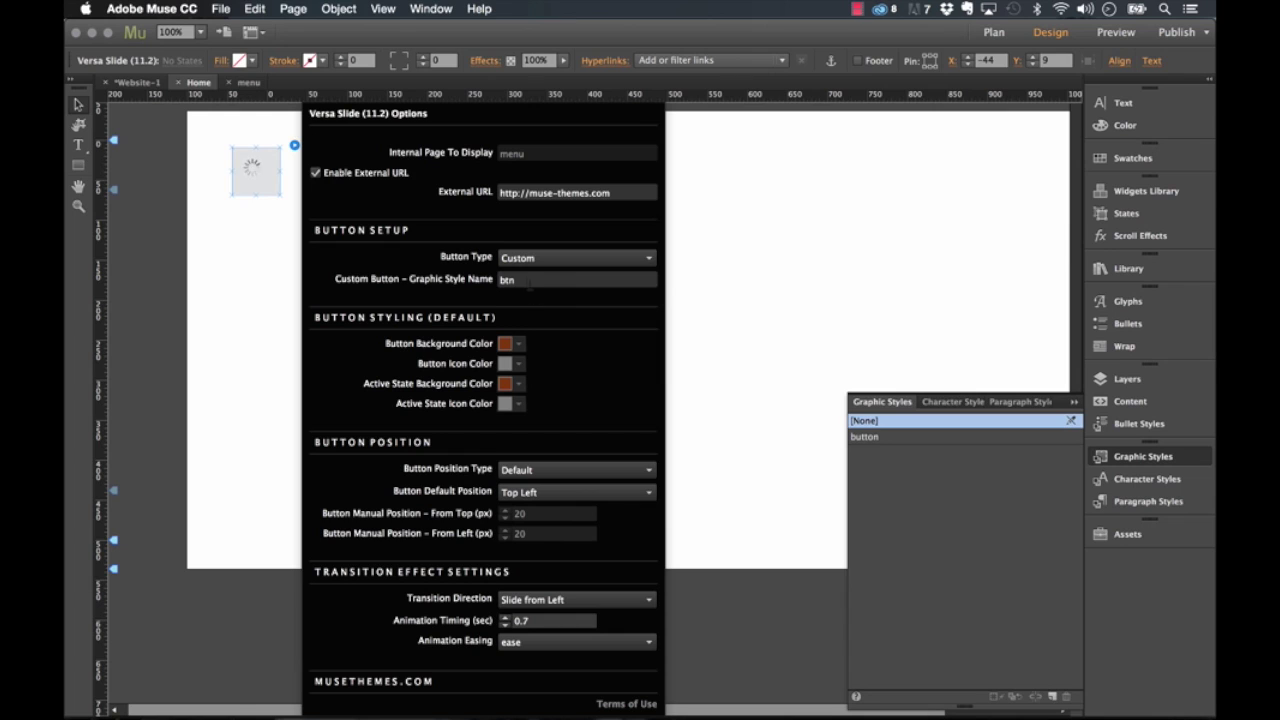
key("Tab")
type("button")
key("Return")
left_click(277, 251)
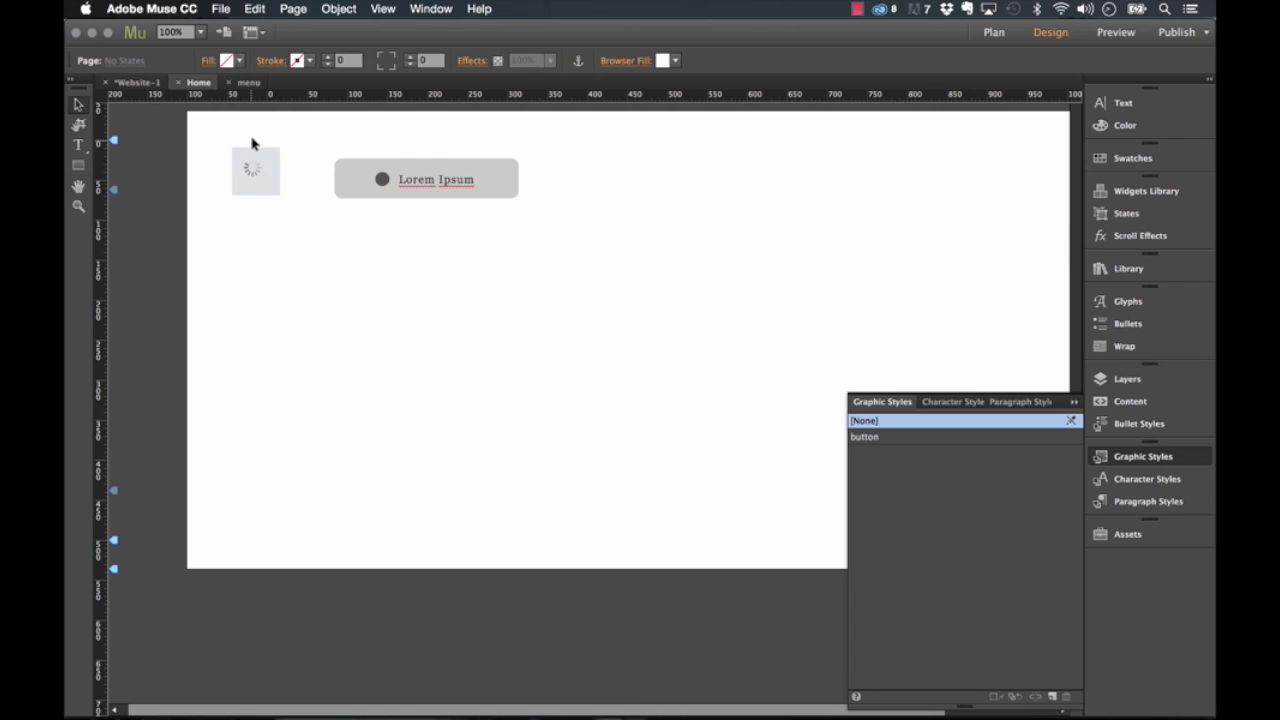
Step: Preview the page in the browser, test the custom state button as the slide trigger and reload the preview
left_click(220, 8)
left_click(298, 263)
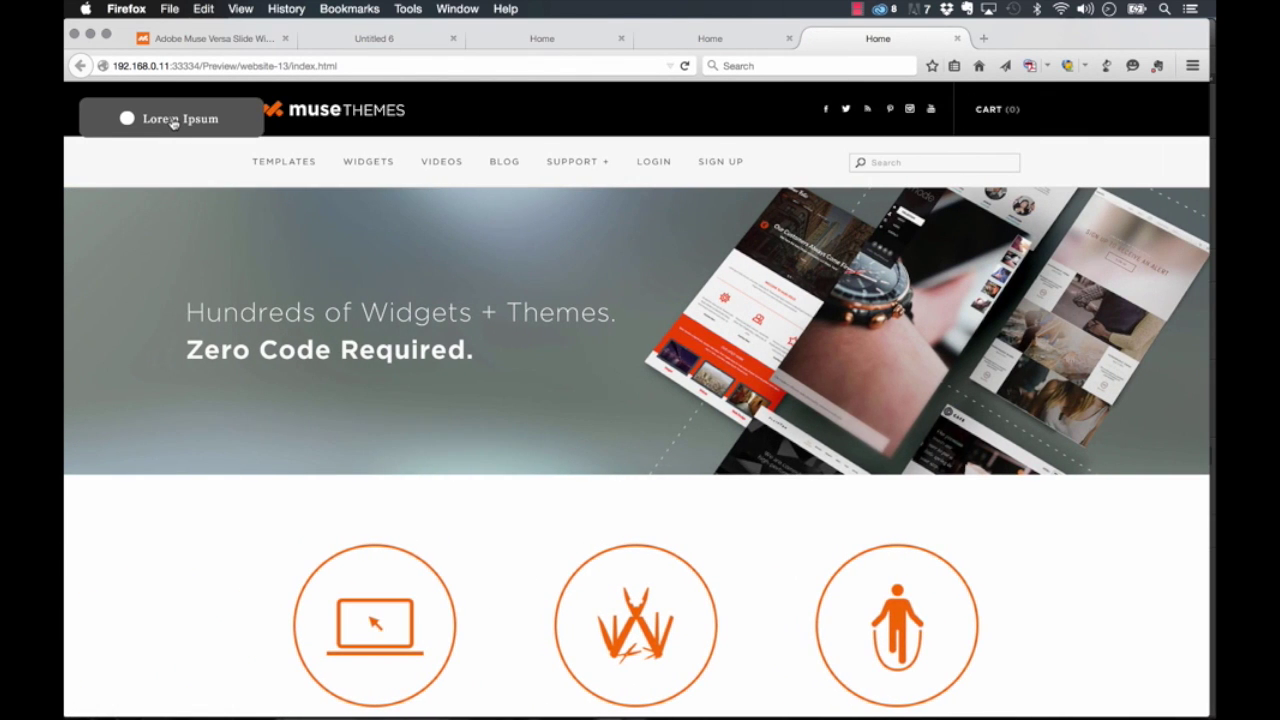
left_click(173, 121)
left_click(684, 65)
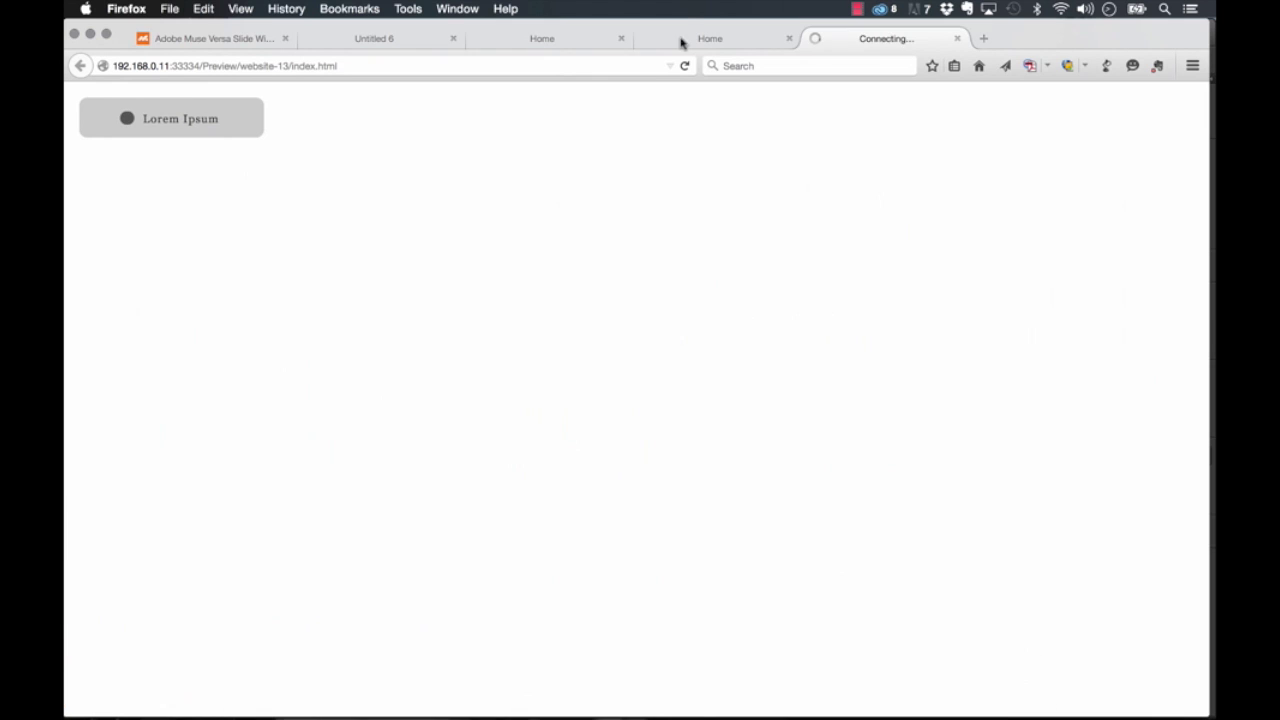
Step: Go to the earlier preview with the default round button and slide the external website in and out repeatedly
left_click(683, 38)
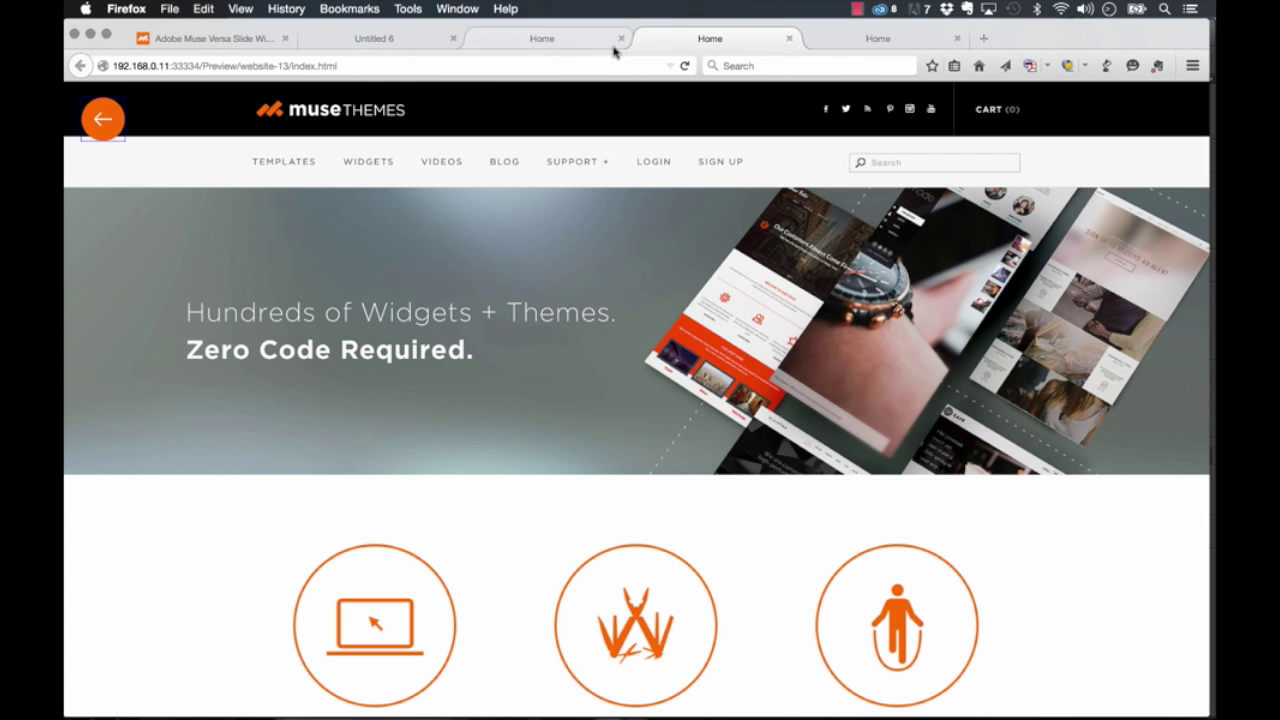
left_click(104, 122)
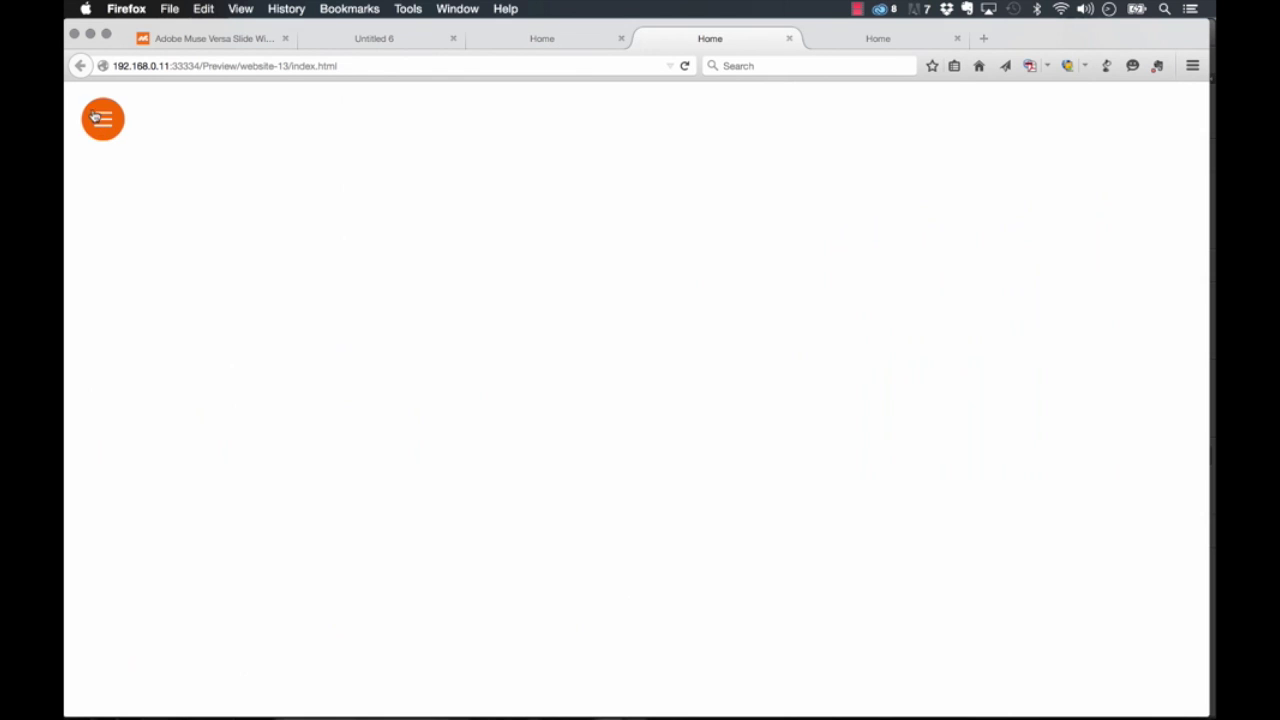
left_click(103, 123)
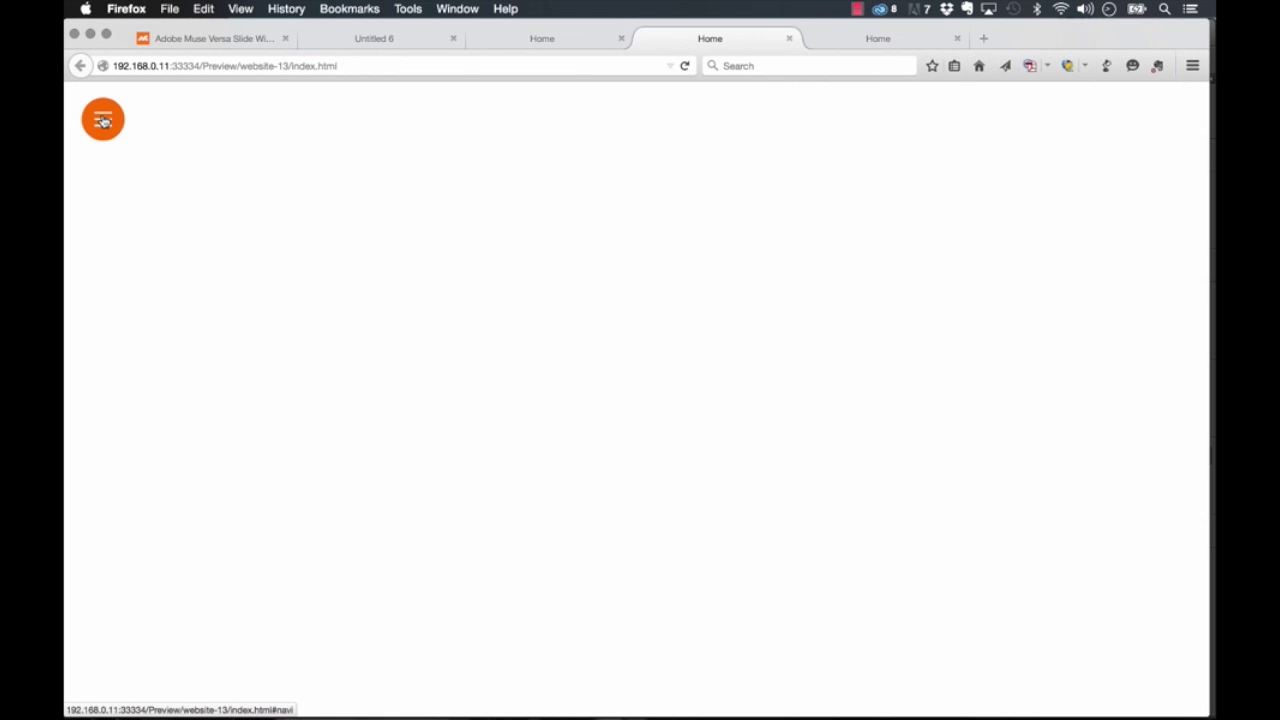
left_click(103, 121)
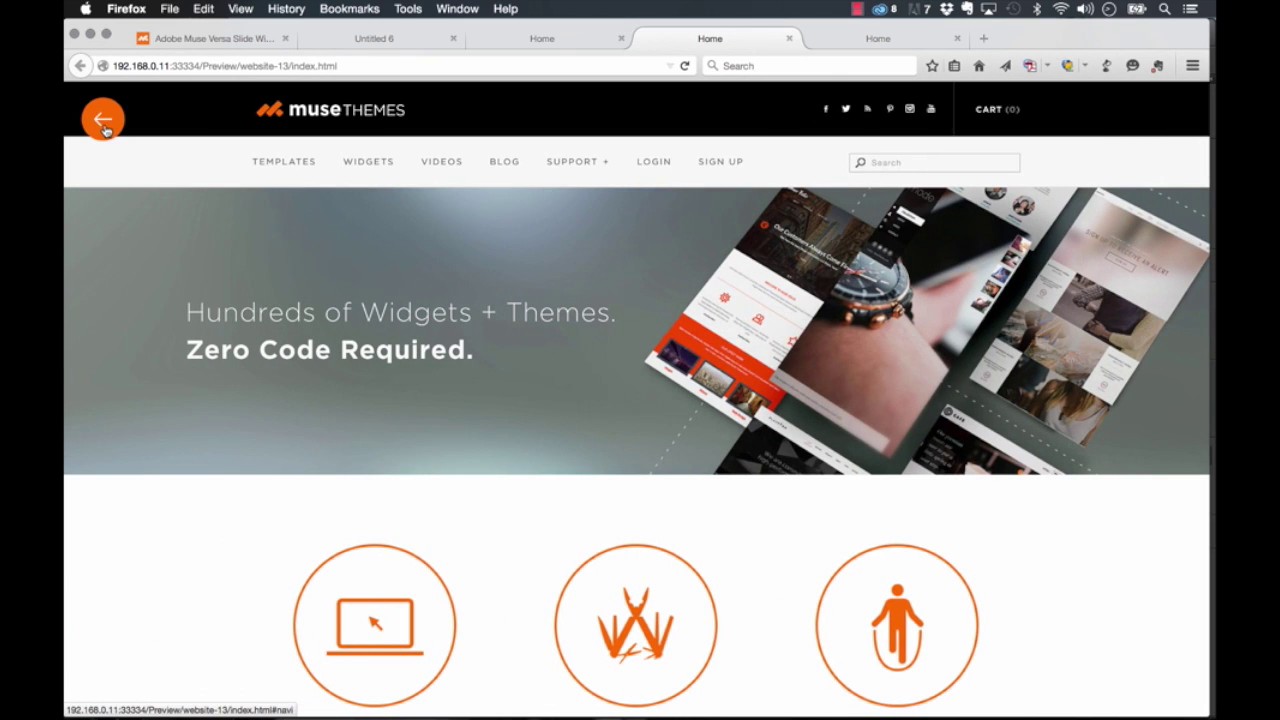
left_click(104, 124)
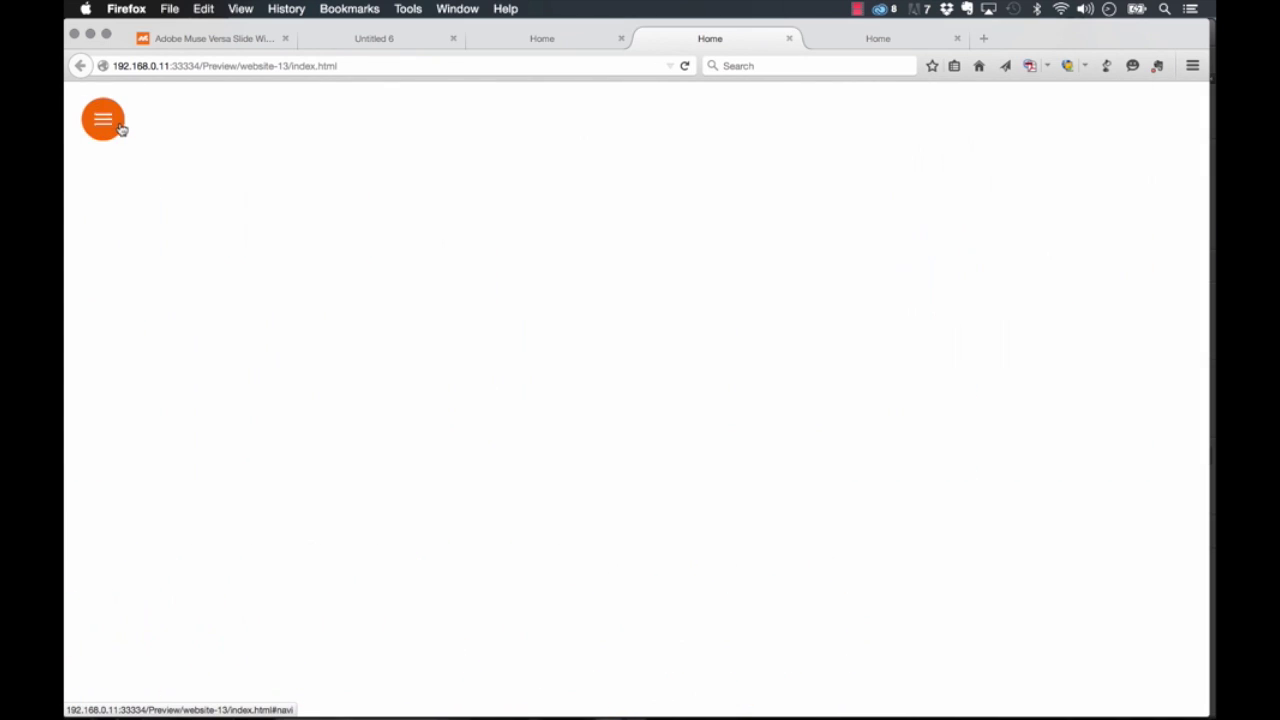
left_click(110, 122)
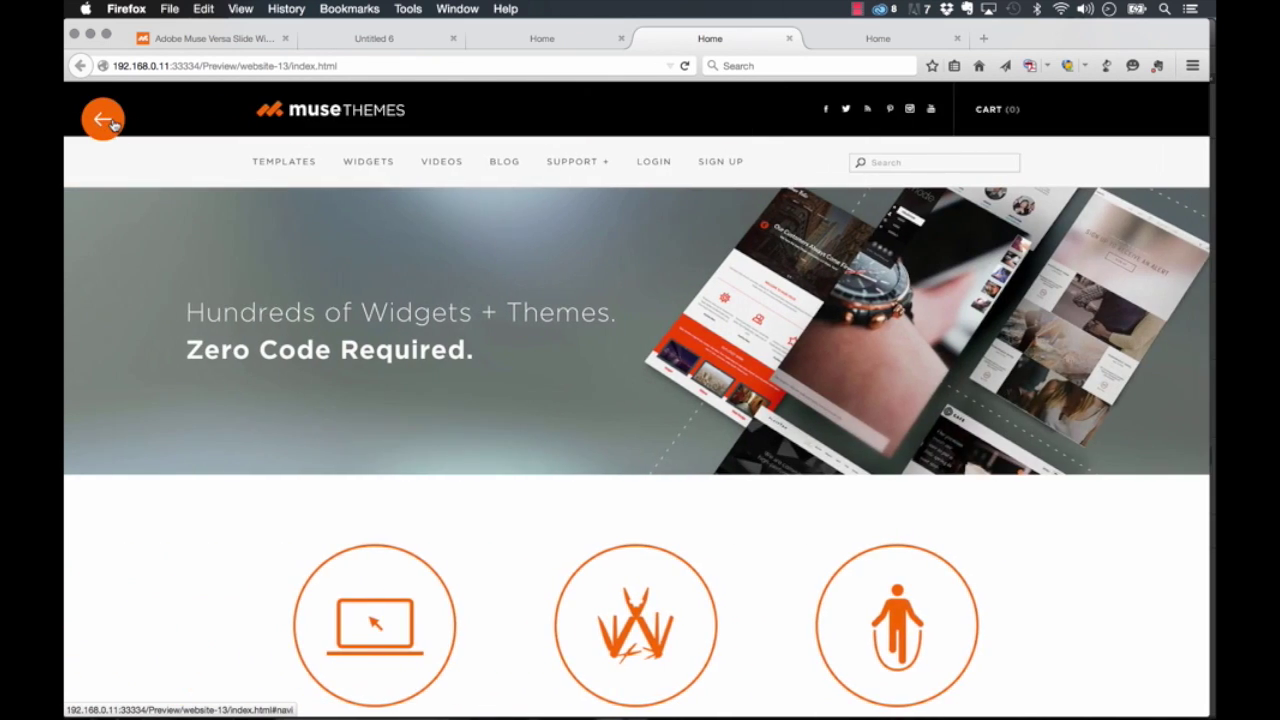
left_click(104, 121)
Step: Switch to Adobe Muse and delete the Lorem Ipsum state button from the Home page
left_click(540, 689)
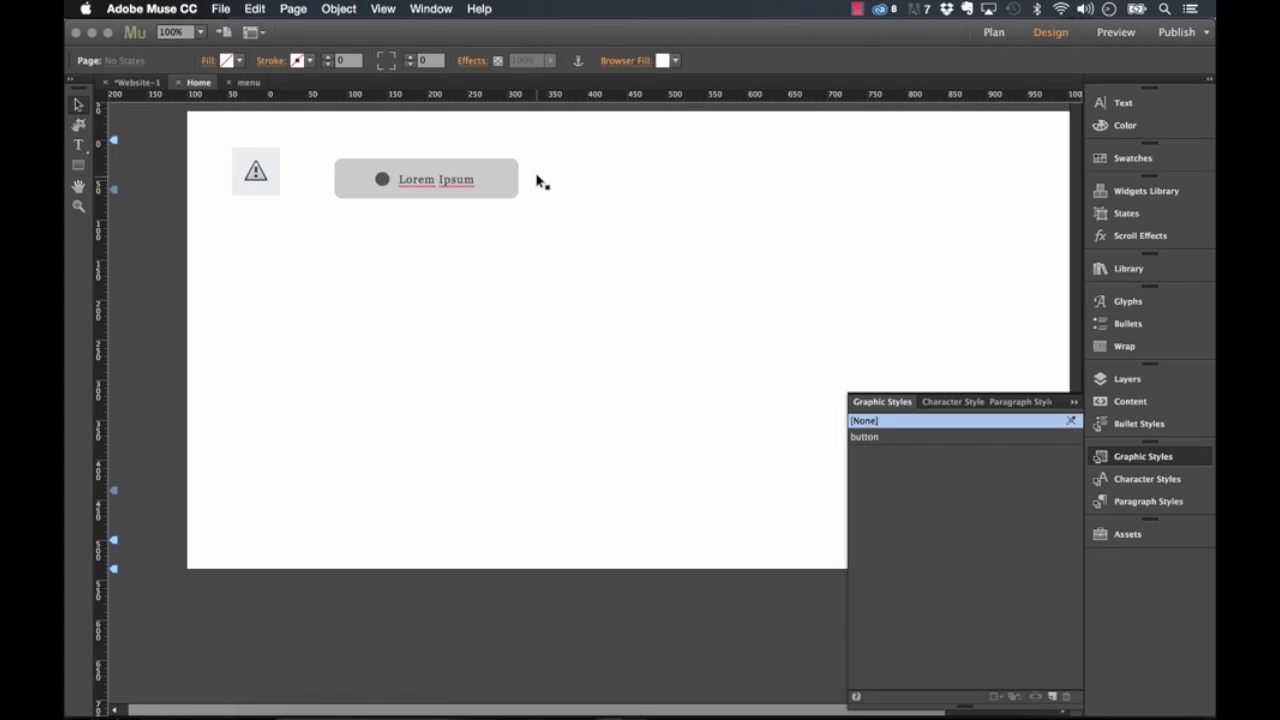
left_click(434, 186)
key("Delete")
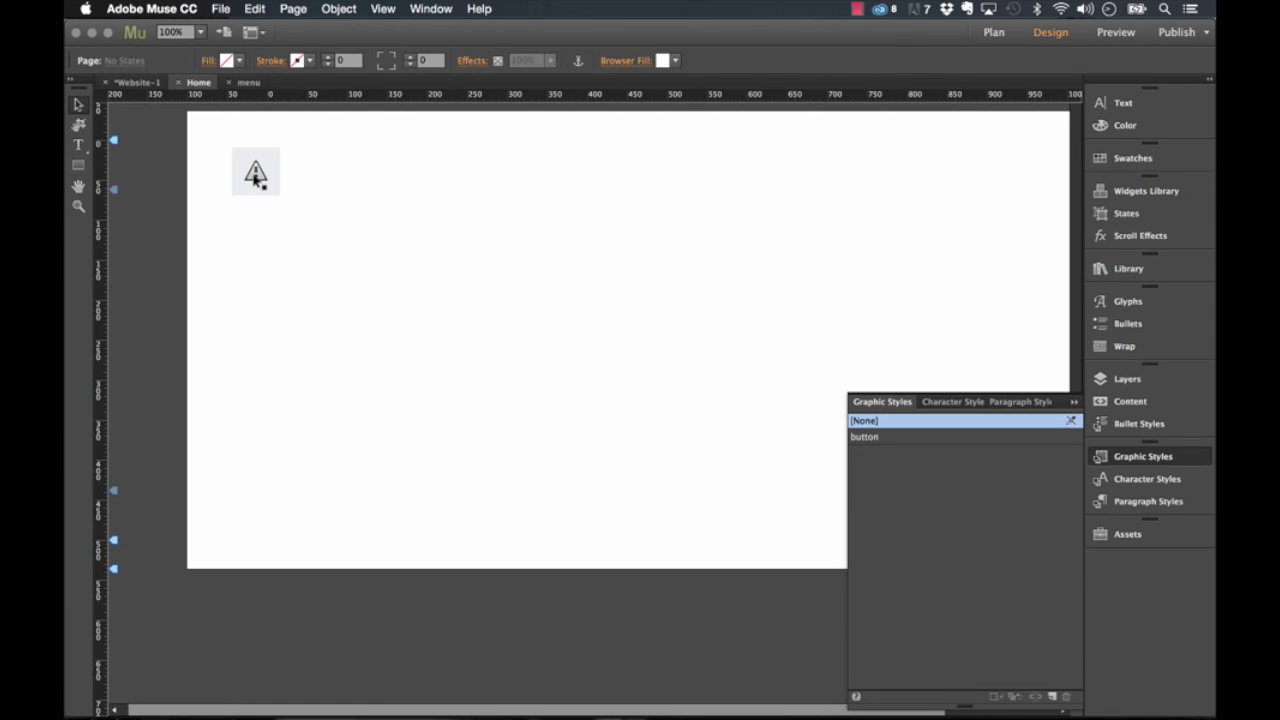
Step: Set the Versa Slide widget's Button Type back to Default
left_click(253, 173)
left_click(294, 146)
left_click(533, 257)
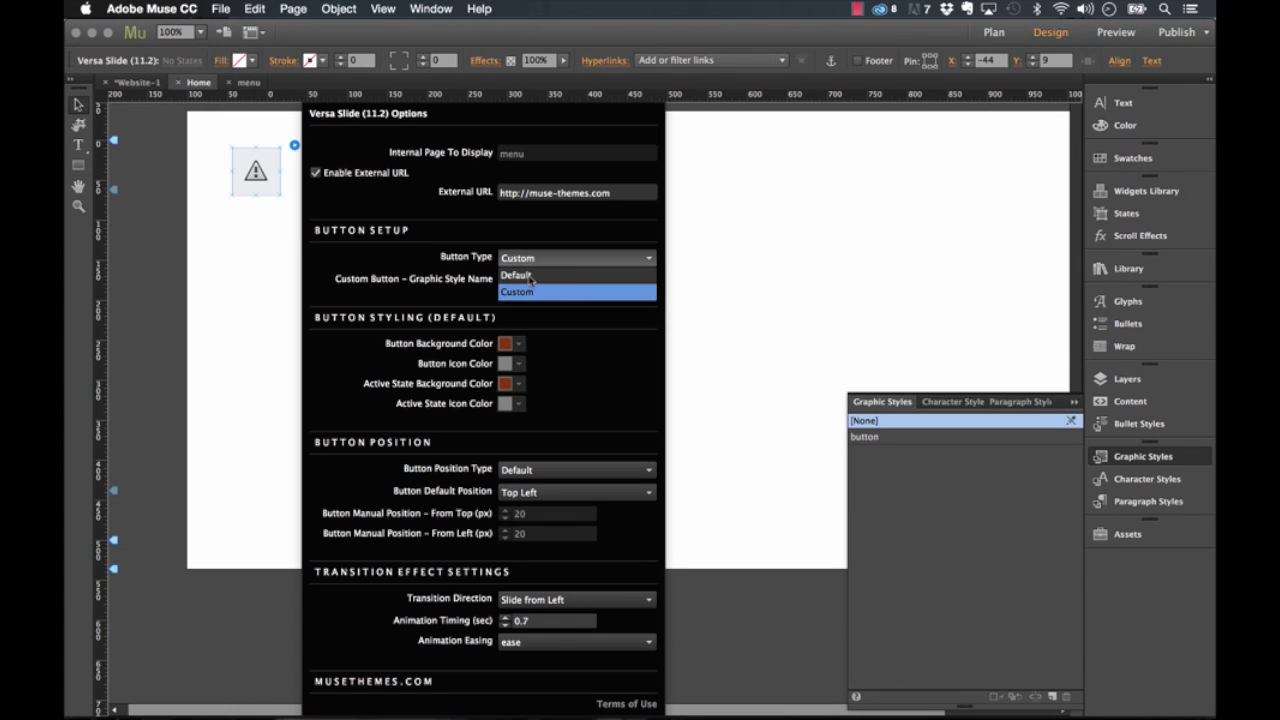
left_click(531, 276)
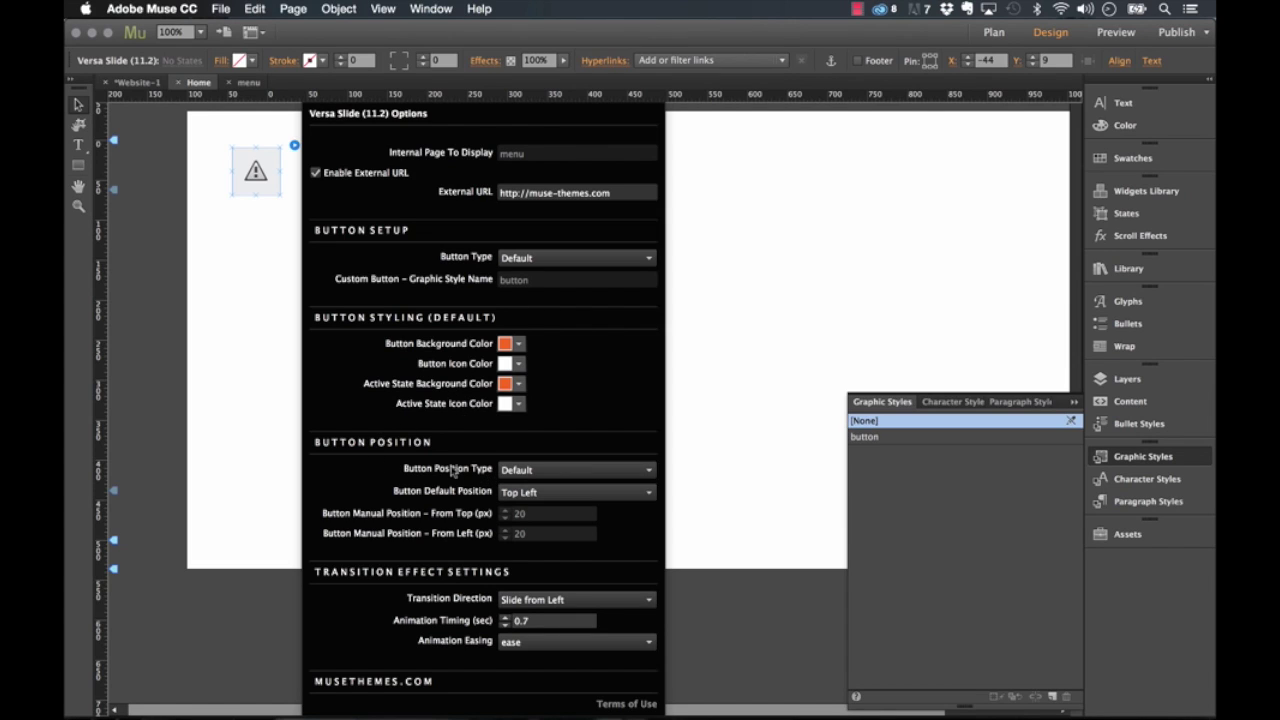
Step: Look through the Versa Slide widget's Button Position Type and Button Default Position choices without changing them
left_click(545, 470)
left_click(543, 484)
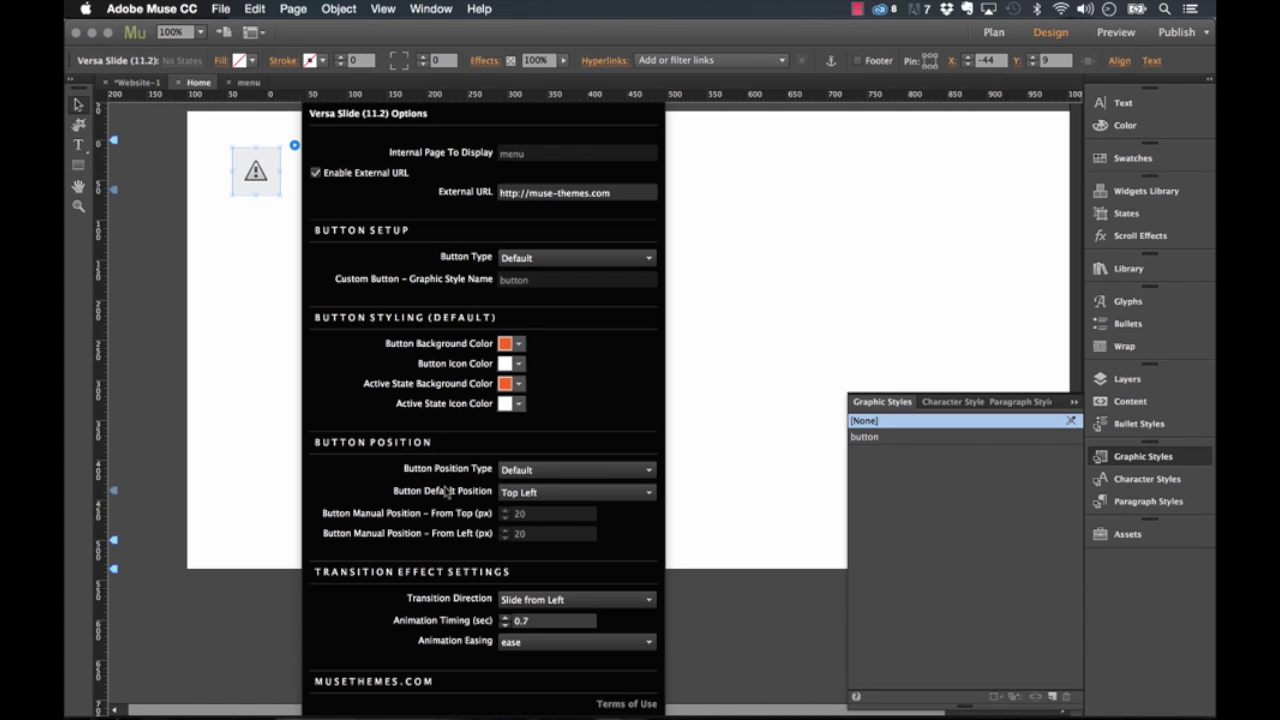
left_click(548, 495)
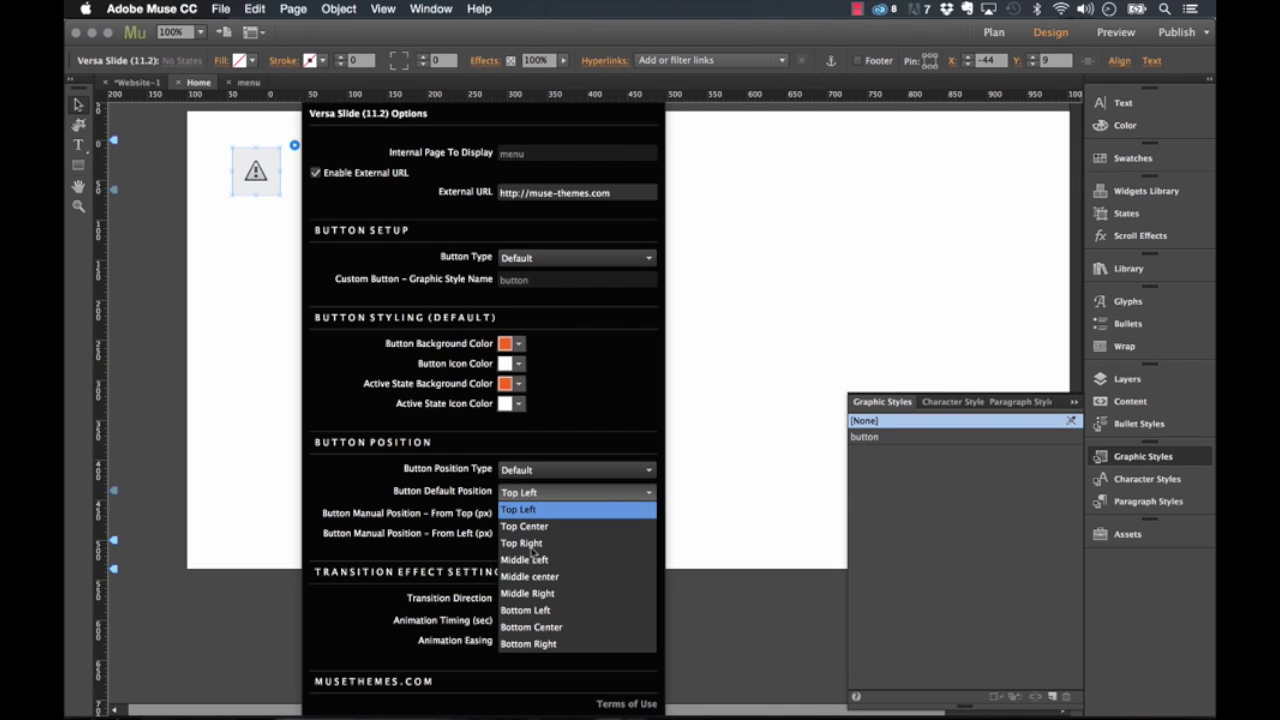
left_click(586, 436)
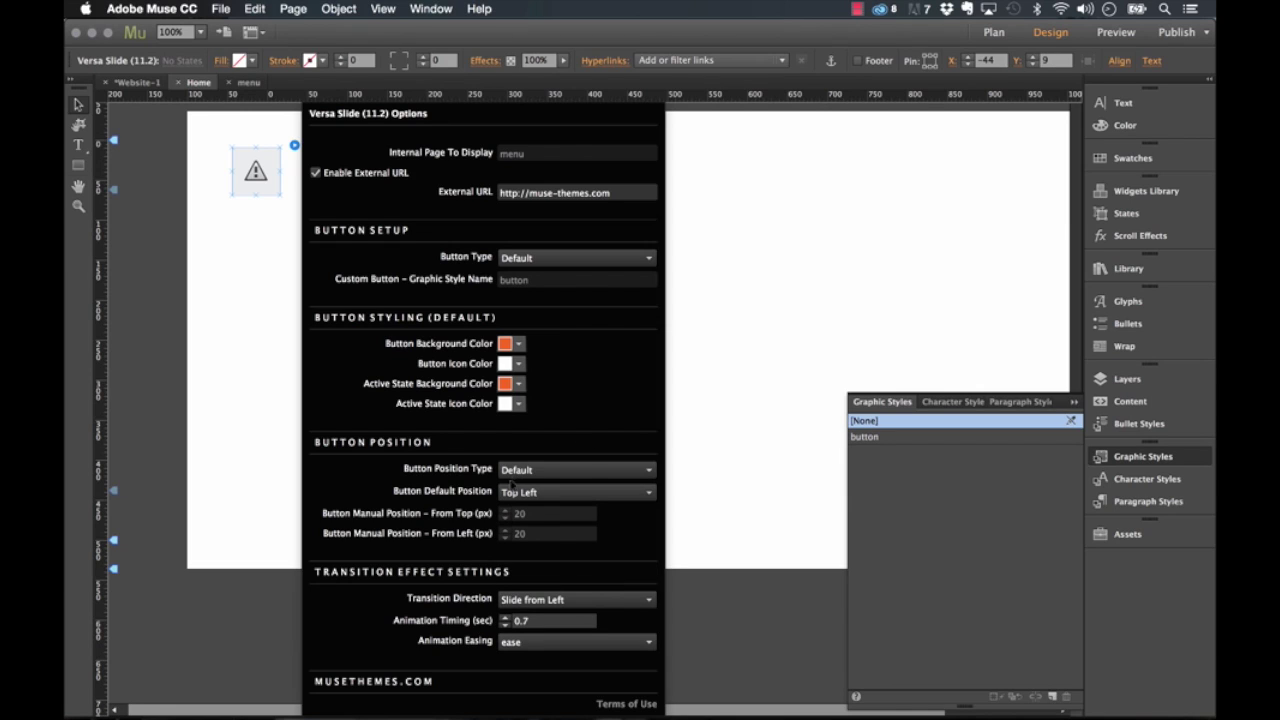
Step: Try the Manual button position type with its From Top and From Left options, and set Button Position Type back to Default
left_click(523, 470)
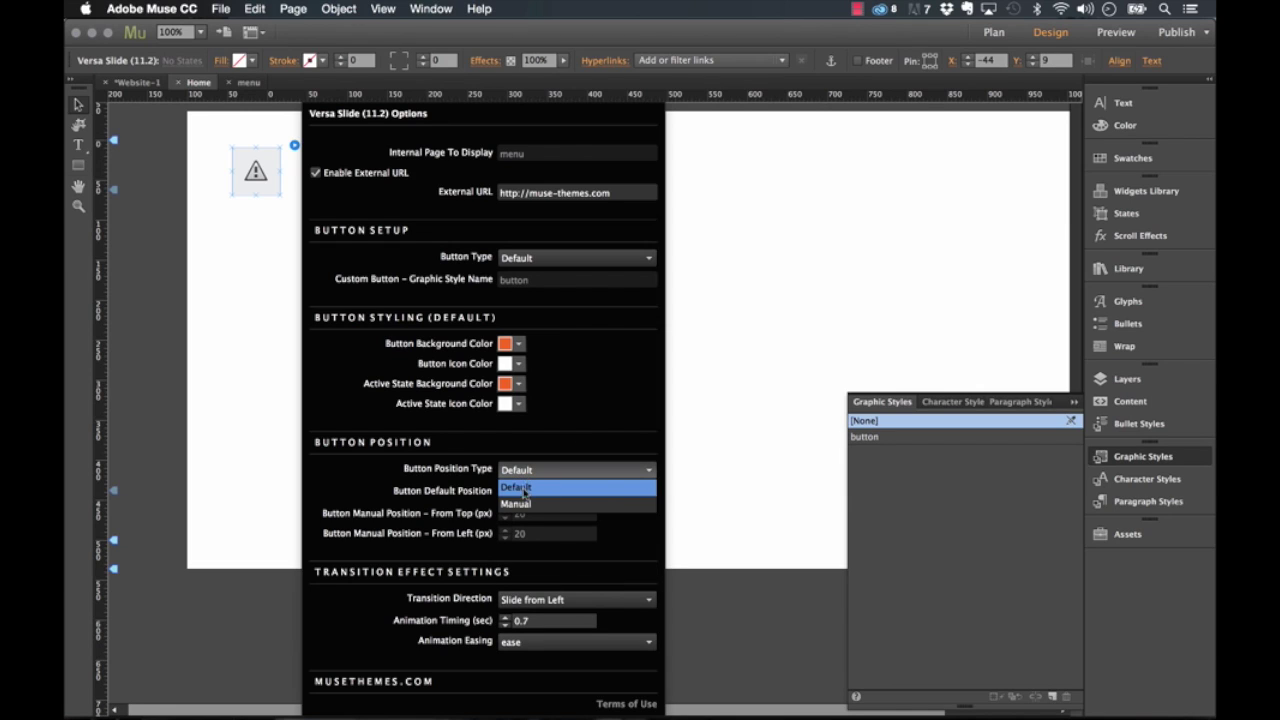
left_click(520, 508)
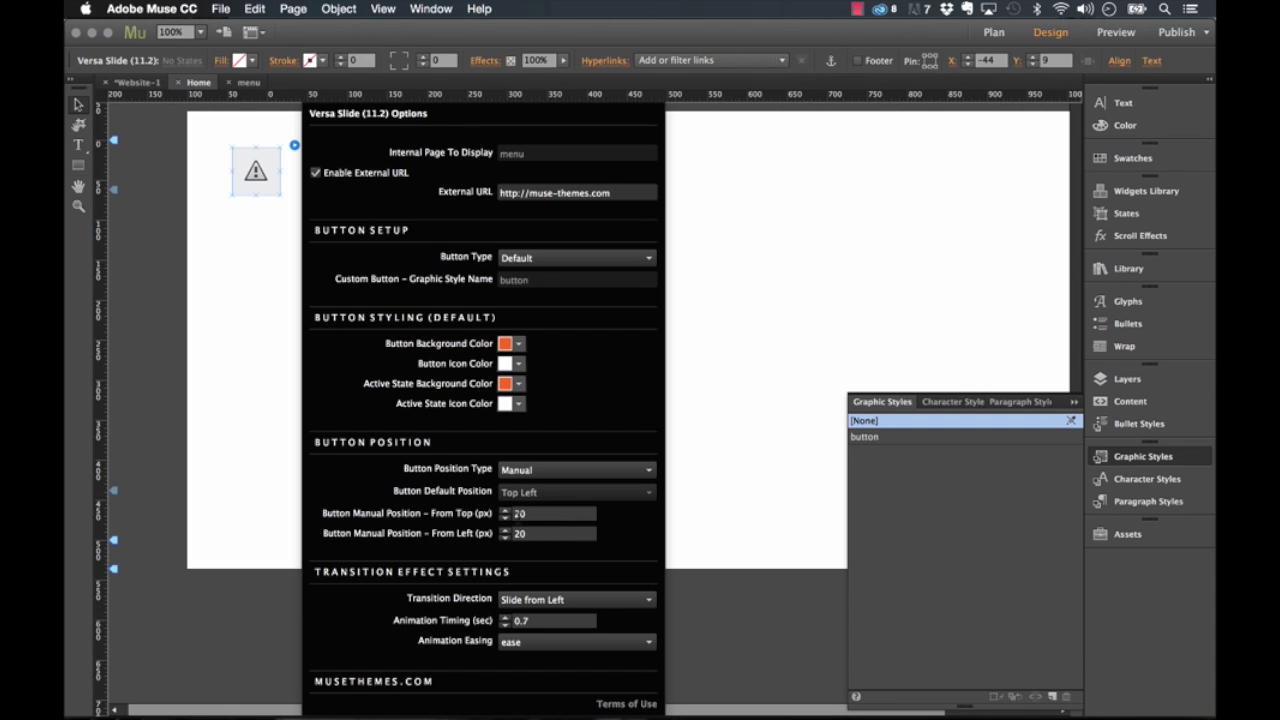
left_click(530, 474)
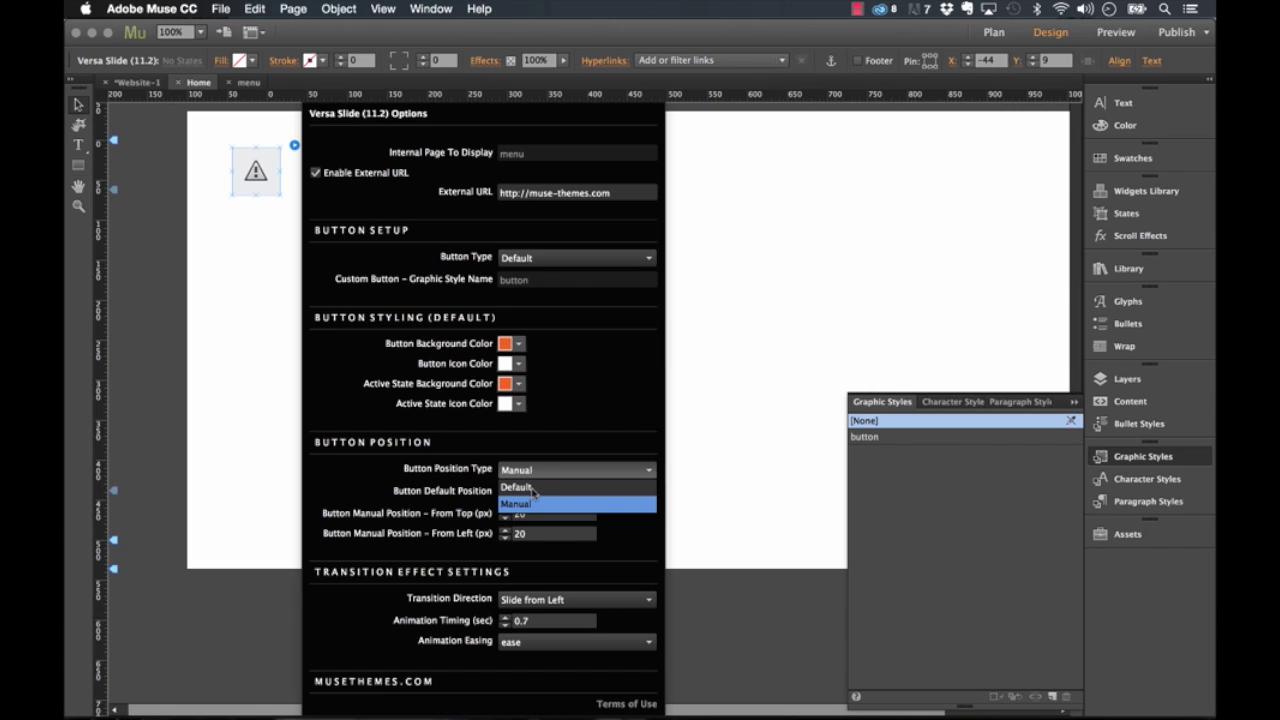
left_click(441, 480)
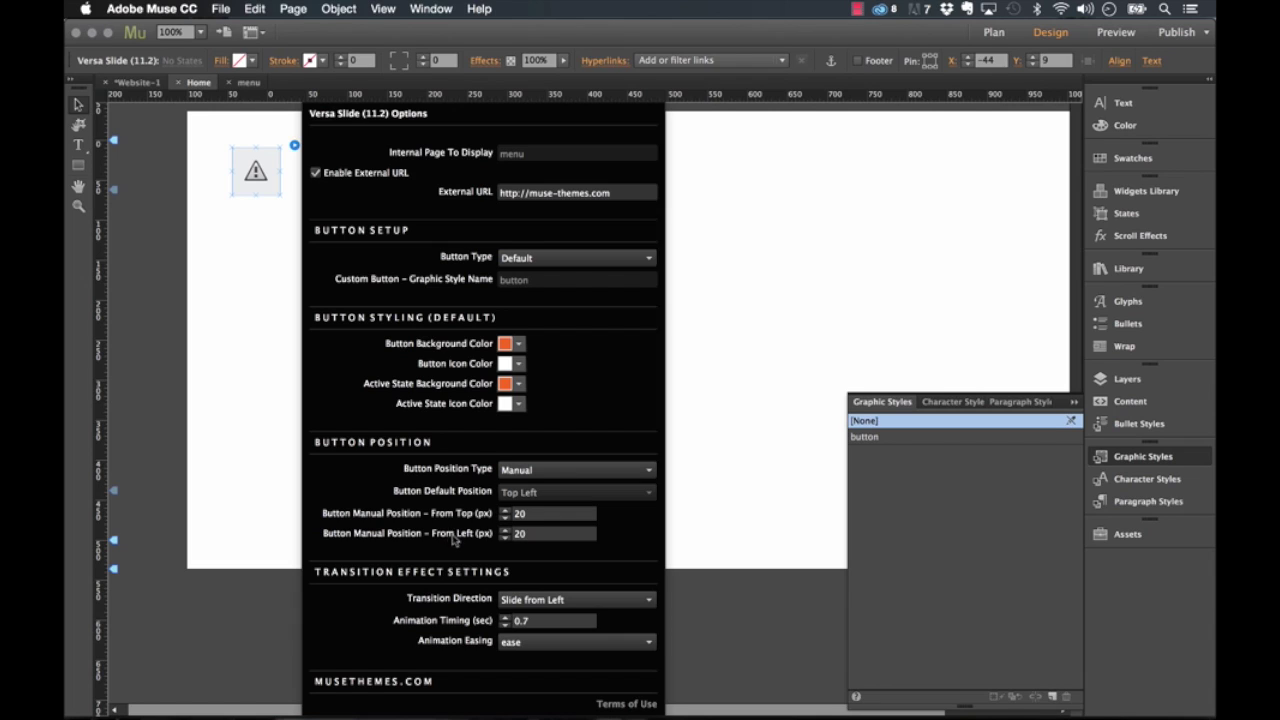
left_click(523, 475)
left_click(521, 488)
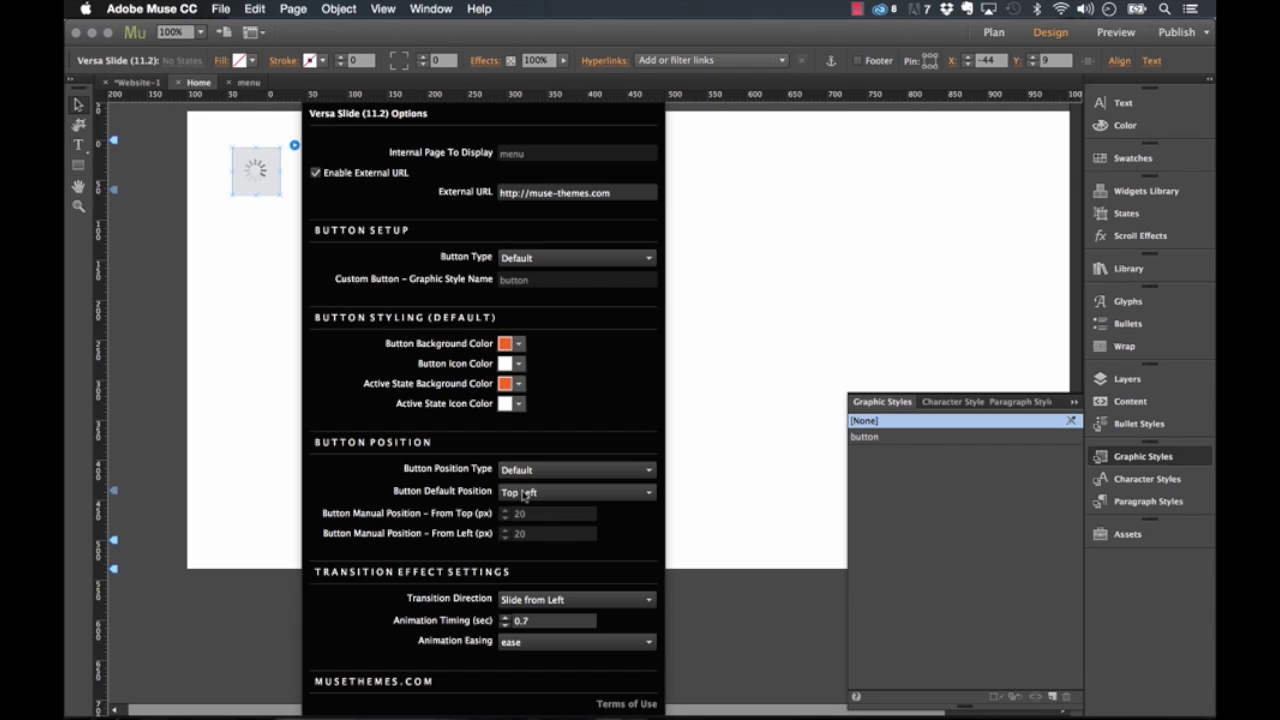
Step: Set the widget's Button Default Position to Top Right and its Button Background Color to black, and close the options
left_click(531, 497)
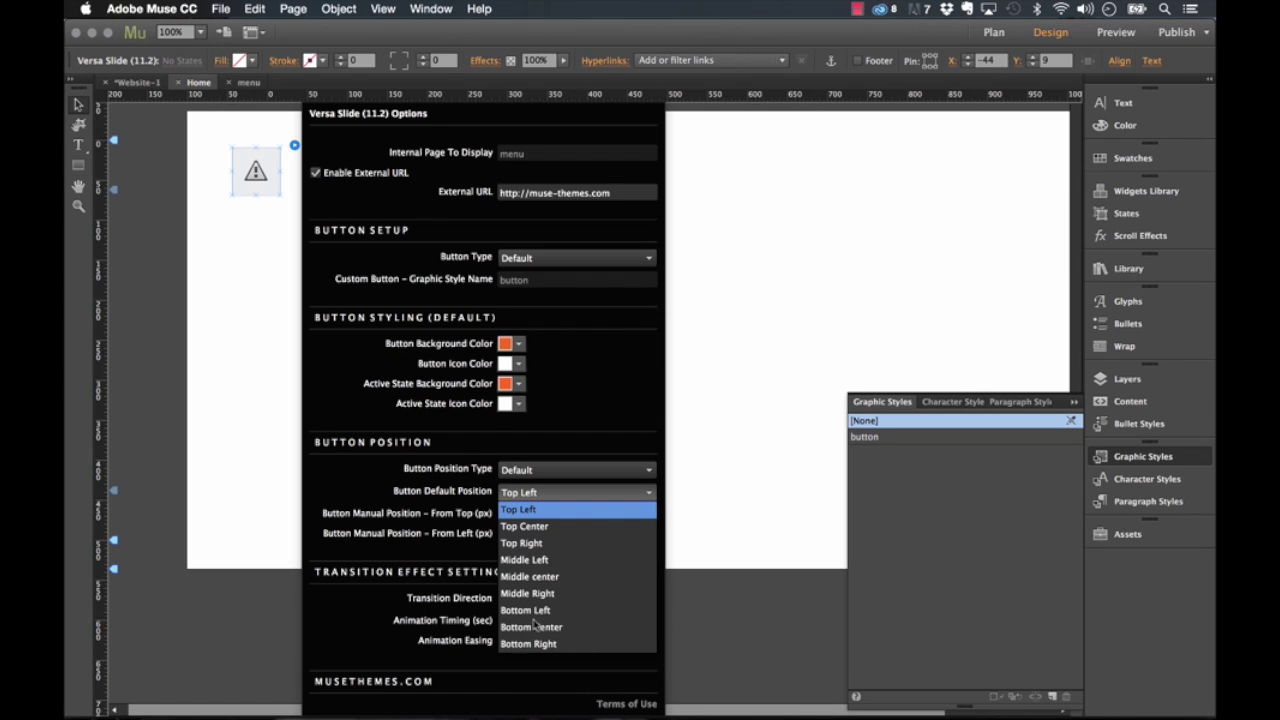
left_click(525, 545)
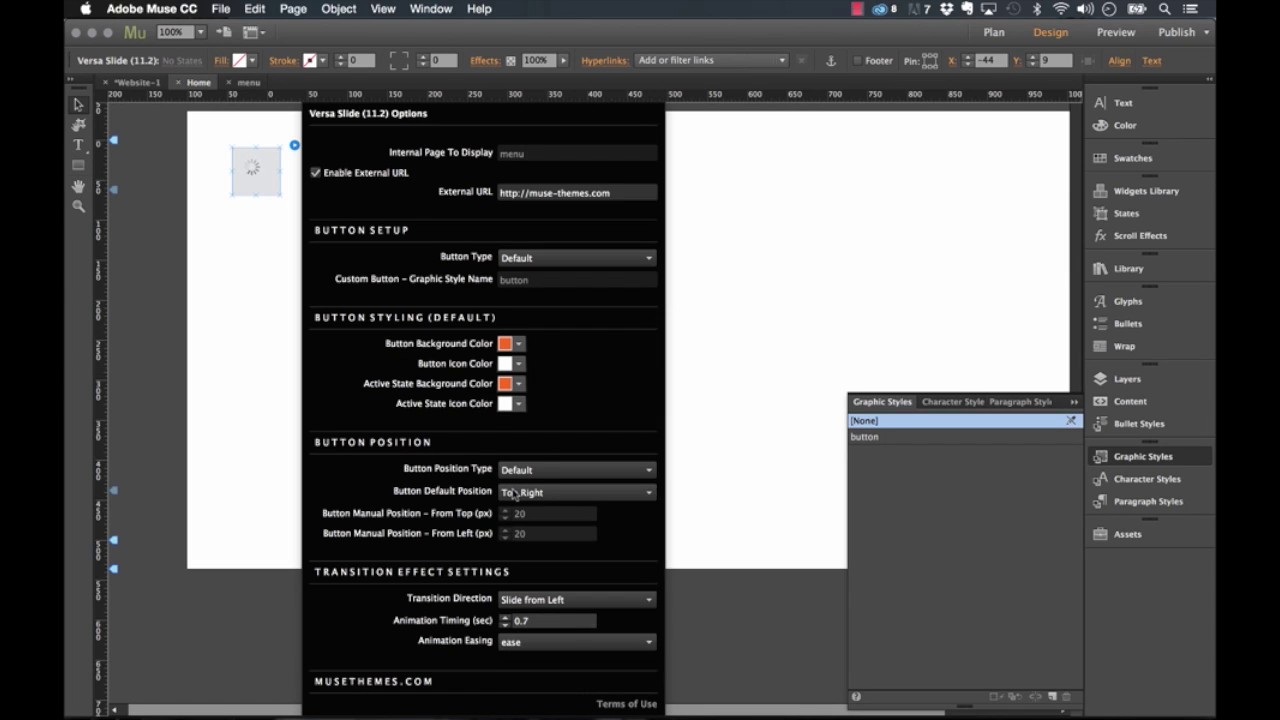
left_click(518, 344)
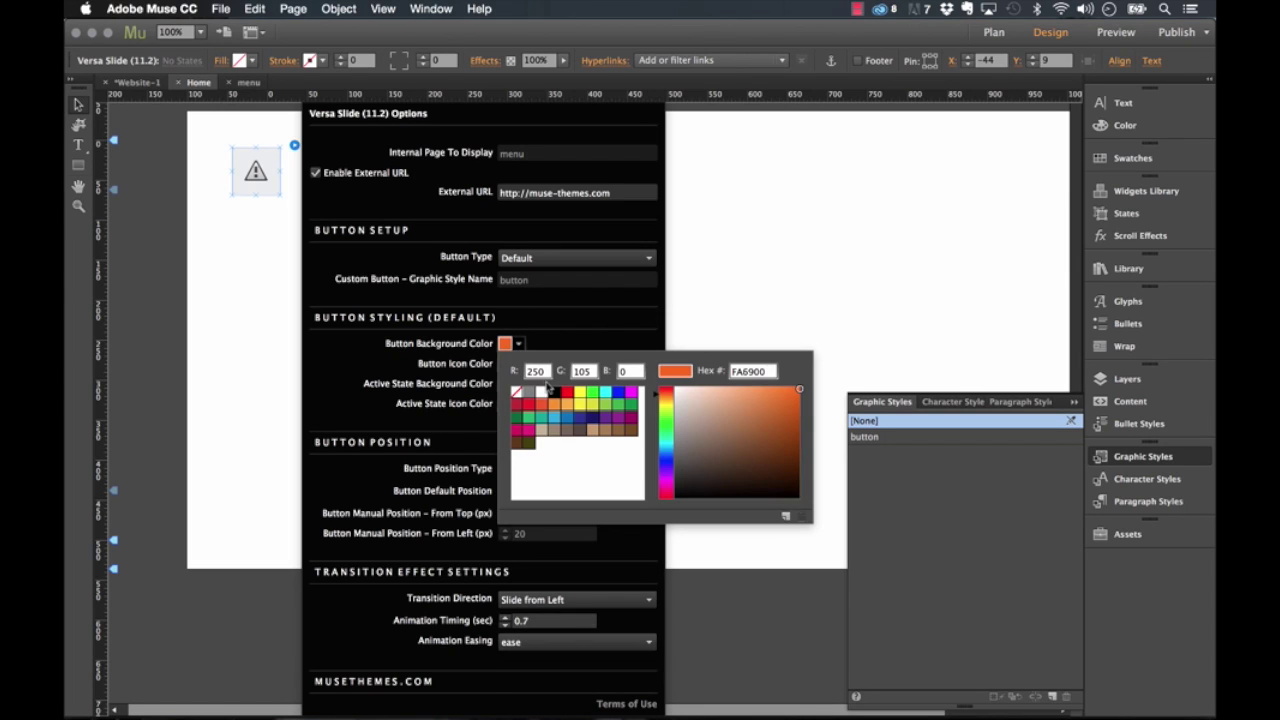
left_click(551, 325)
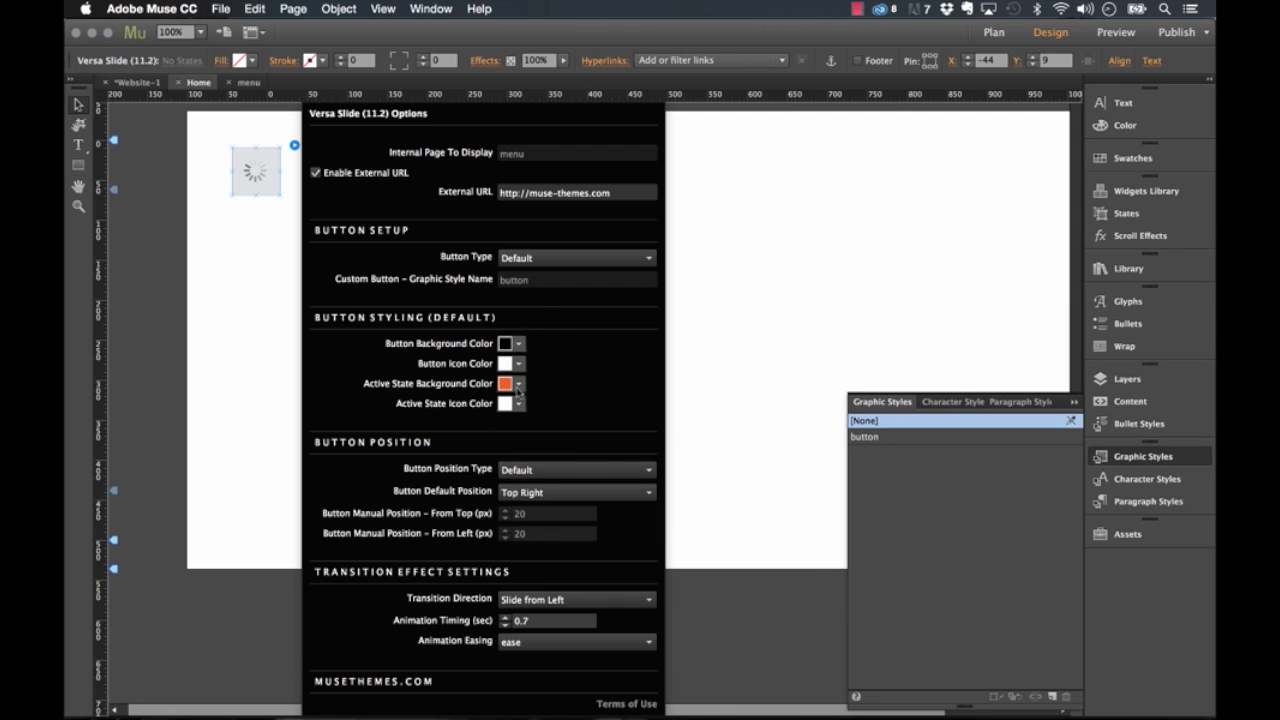
left_click(518, 384)
left_click(566, 357)
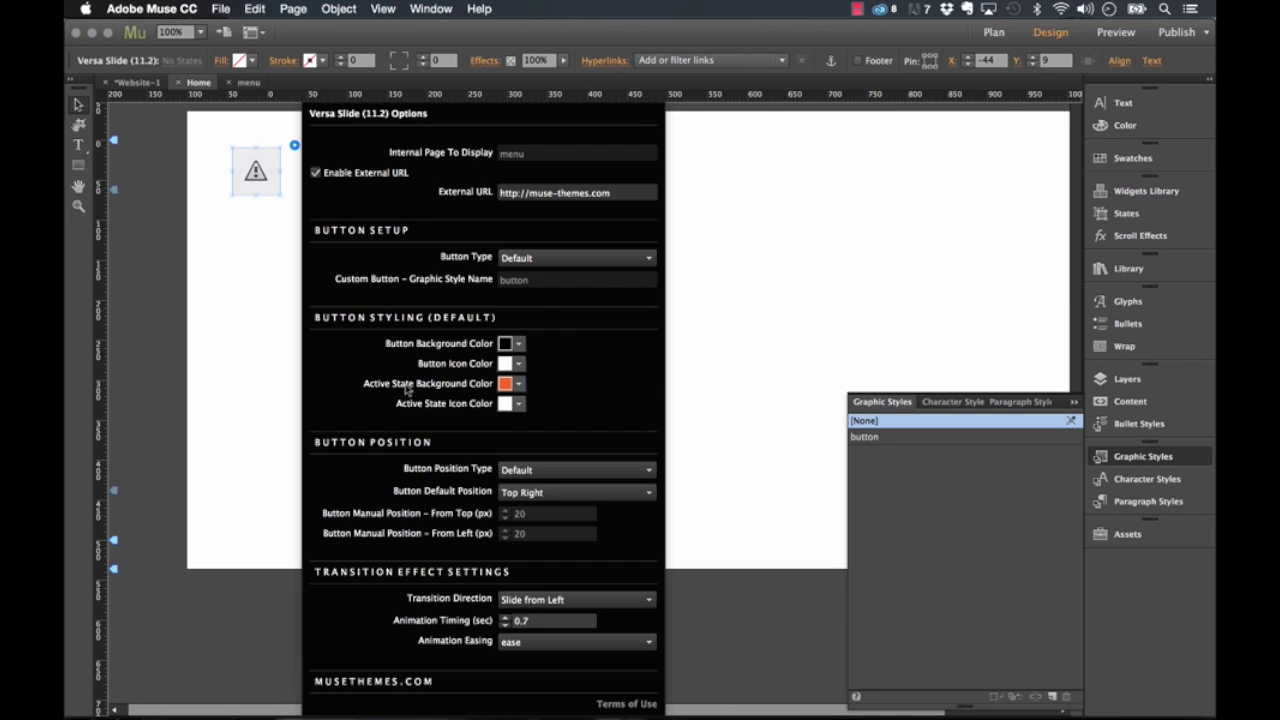
left_click(225, 310)
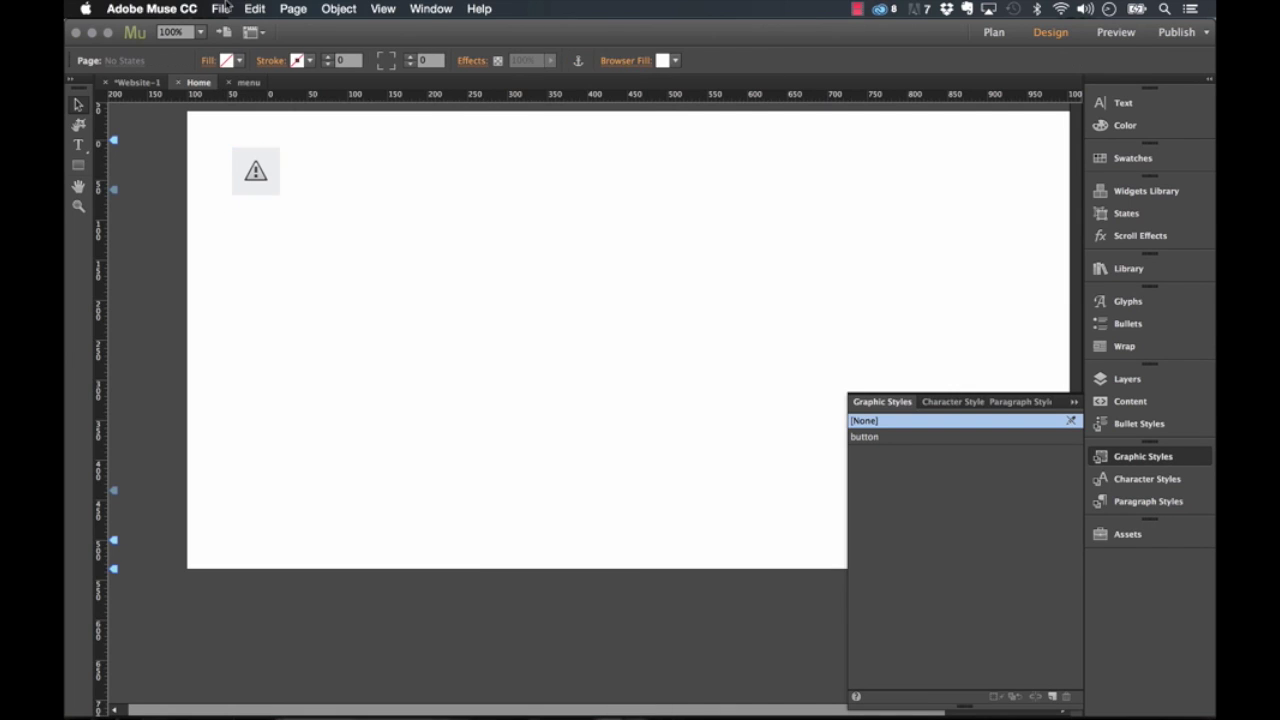
Step: Preview the page in the browser and slide the external website in and out with the round button
left_click(225, 8)
left_click(287, 263)
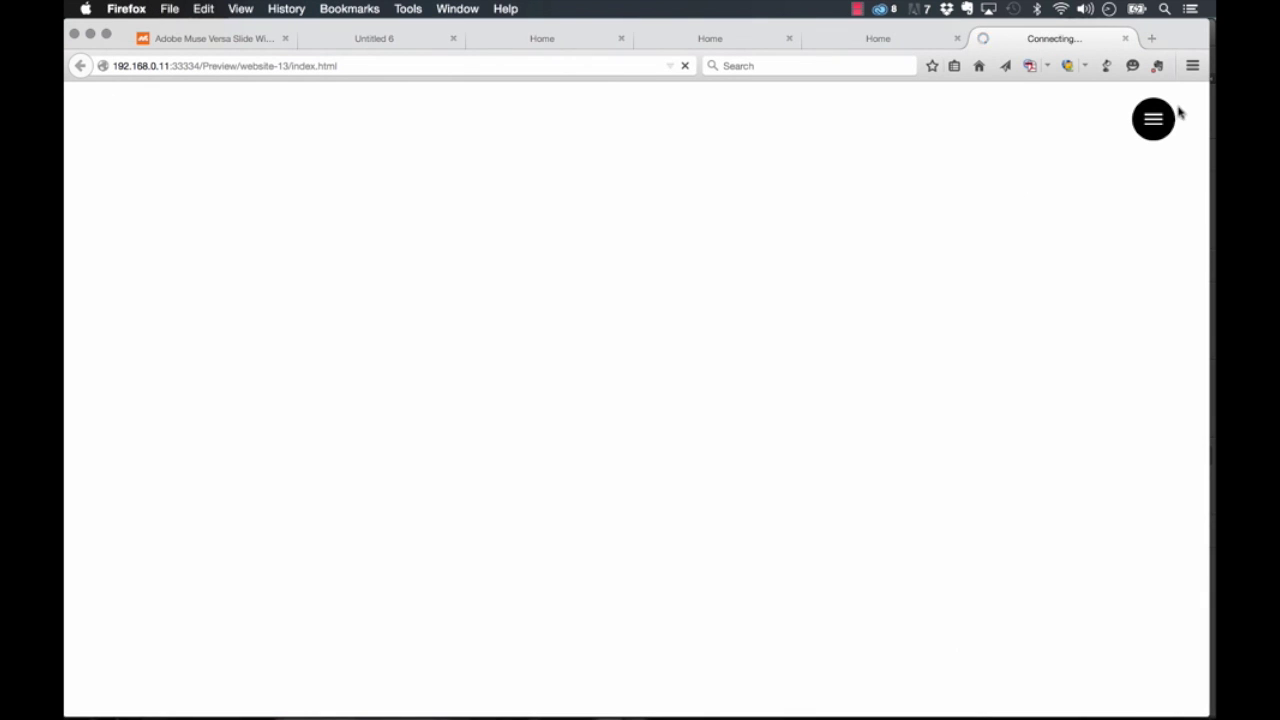
left_click(1155, 124)
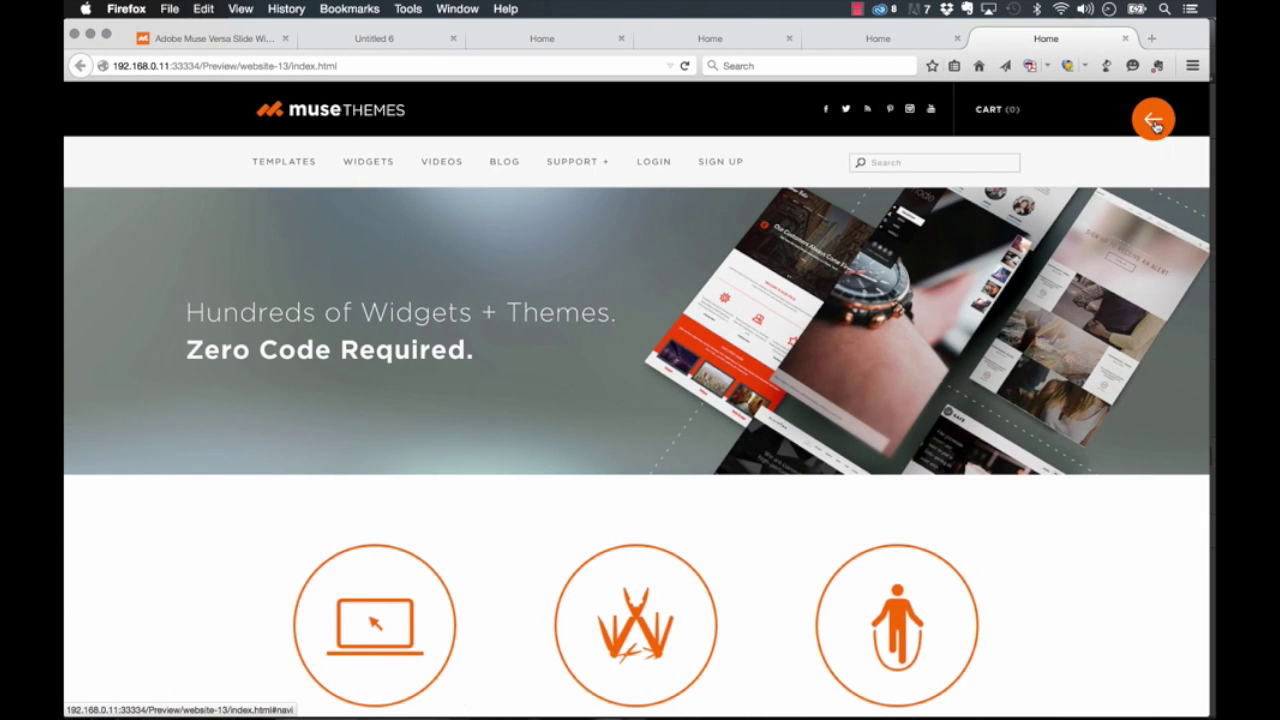
left_click(1155, 122)
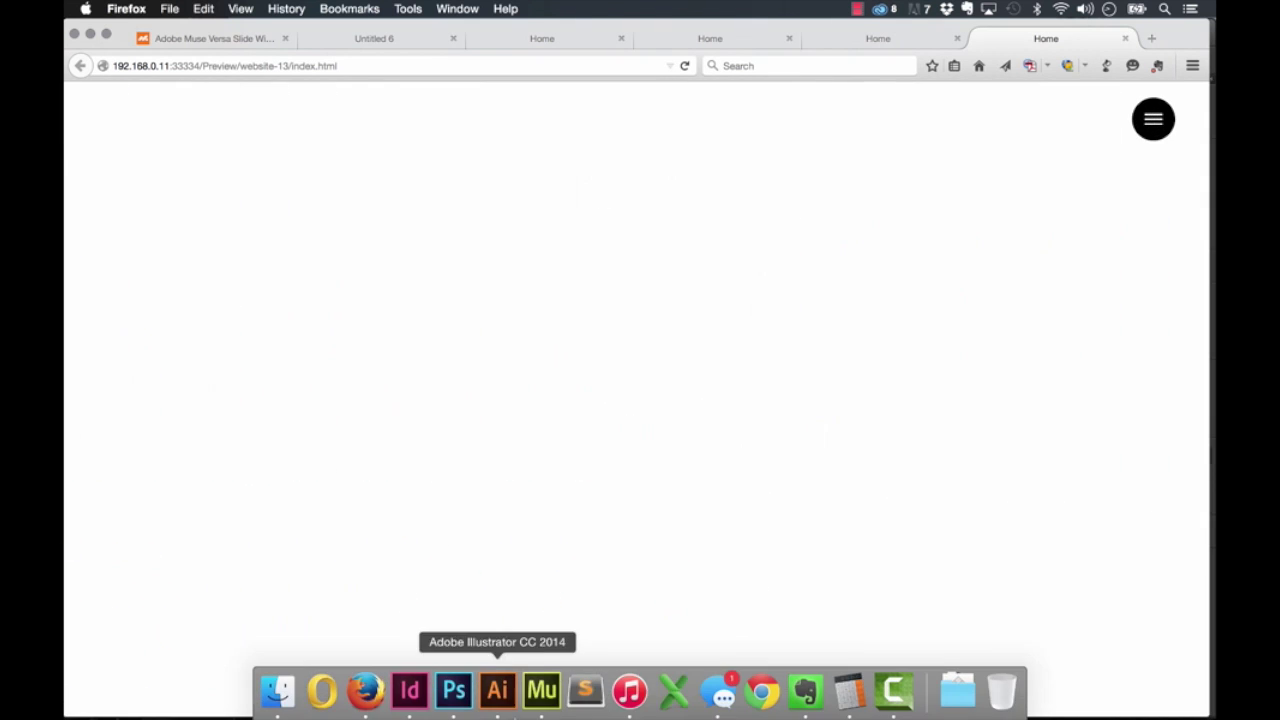
Step: Switch to Adobe Muse and set the Versa Slide widget's Transition Direction to Slide from Bottom
left_click(542, 690)
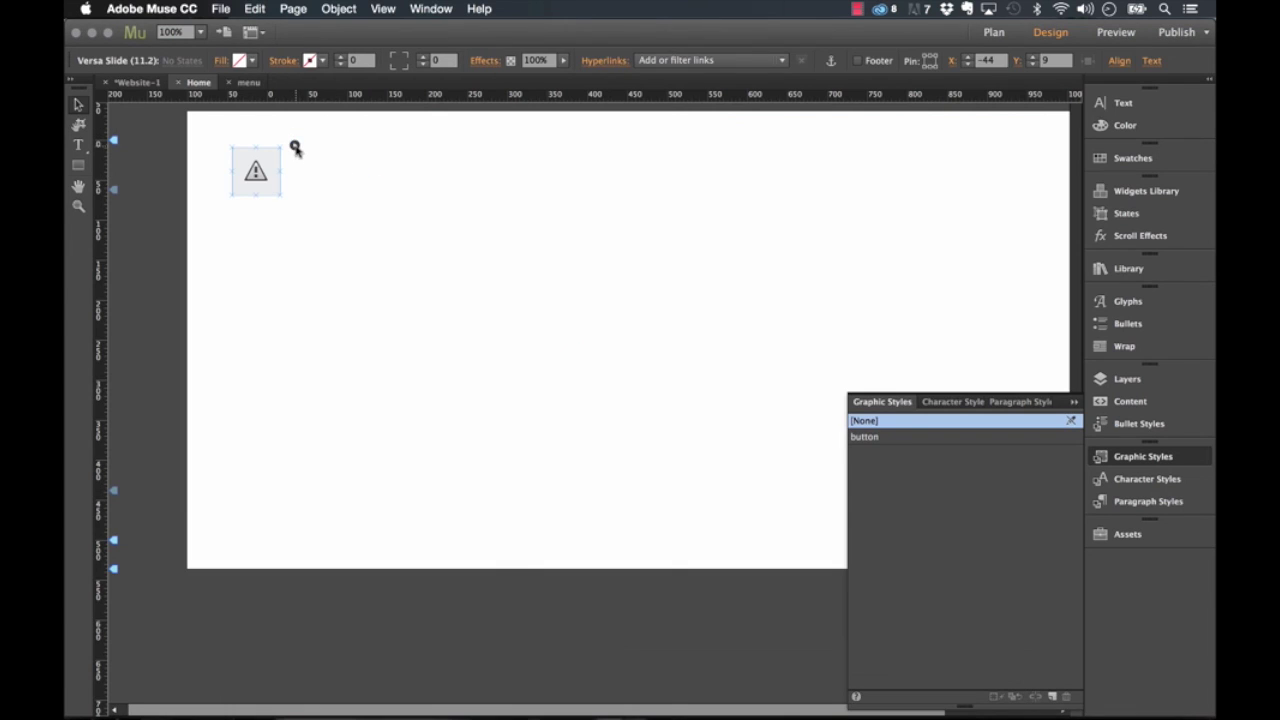
left_click(294, 145)
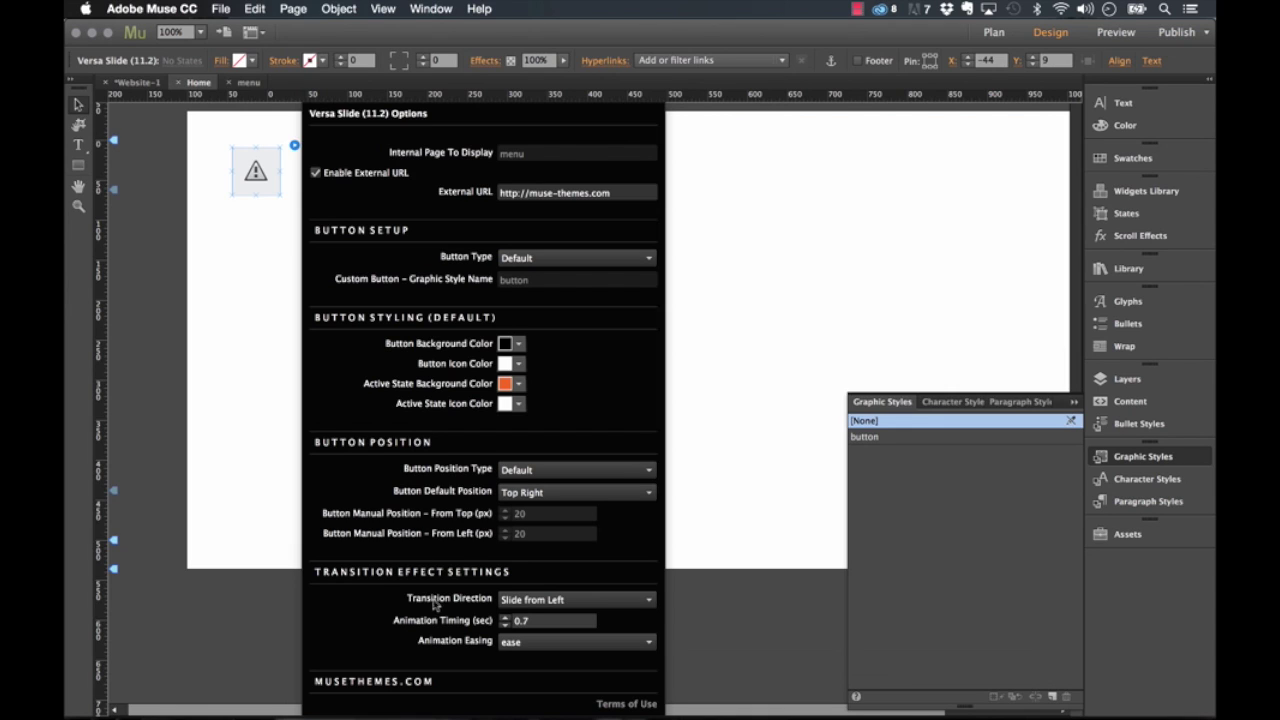
left_click(537, 603)
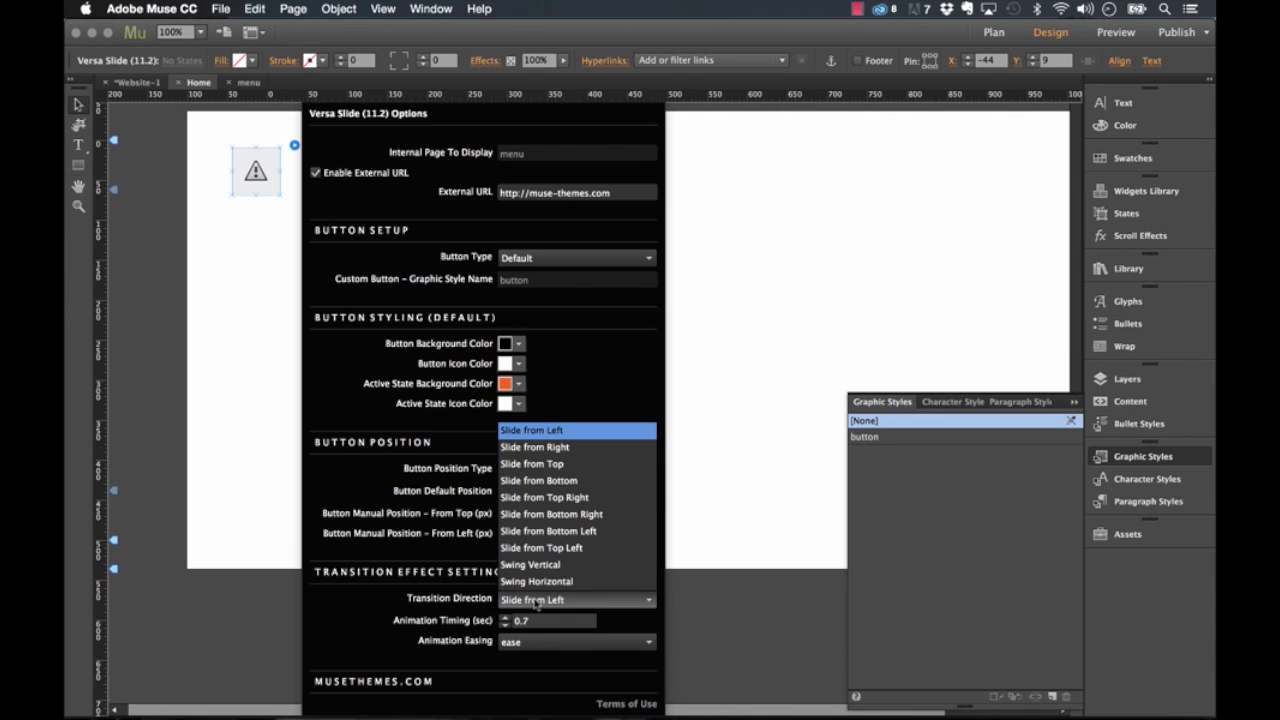
left_click(537, 481)
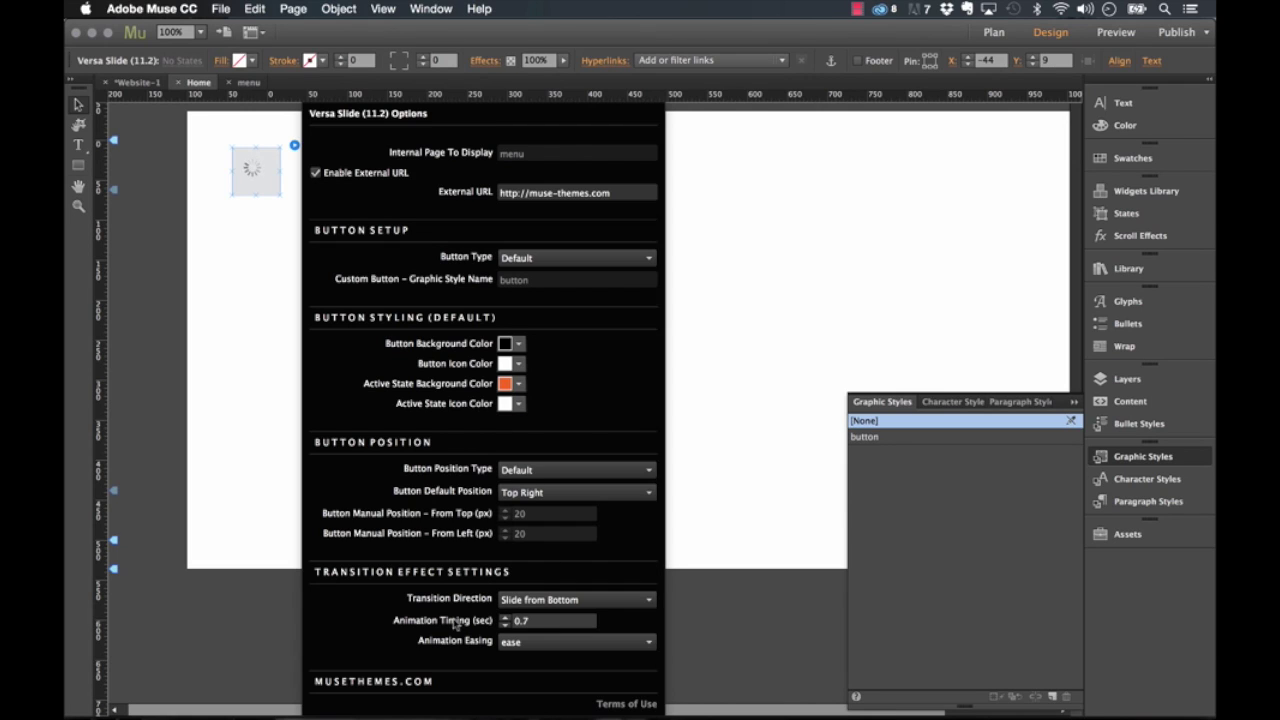
Step: Set the widget's Animation Timing to 1 second and its Animation Easing to easeInCubic, and close the options
left_click(521, 621)
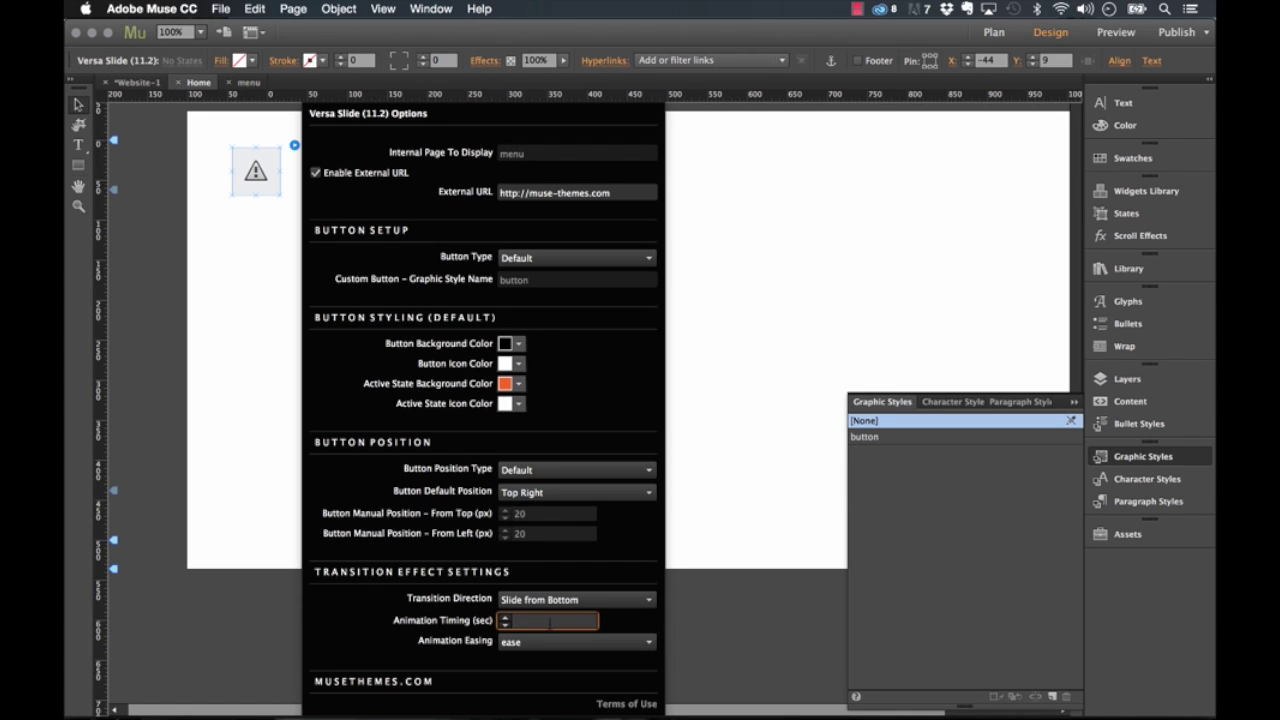
type("1")
key("Tab")
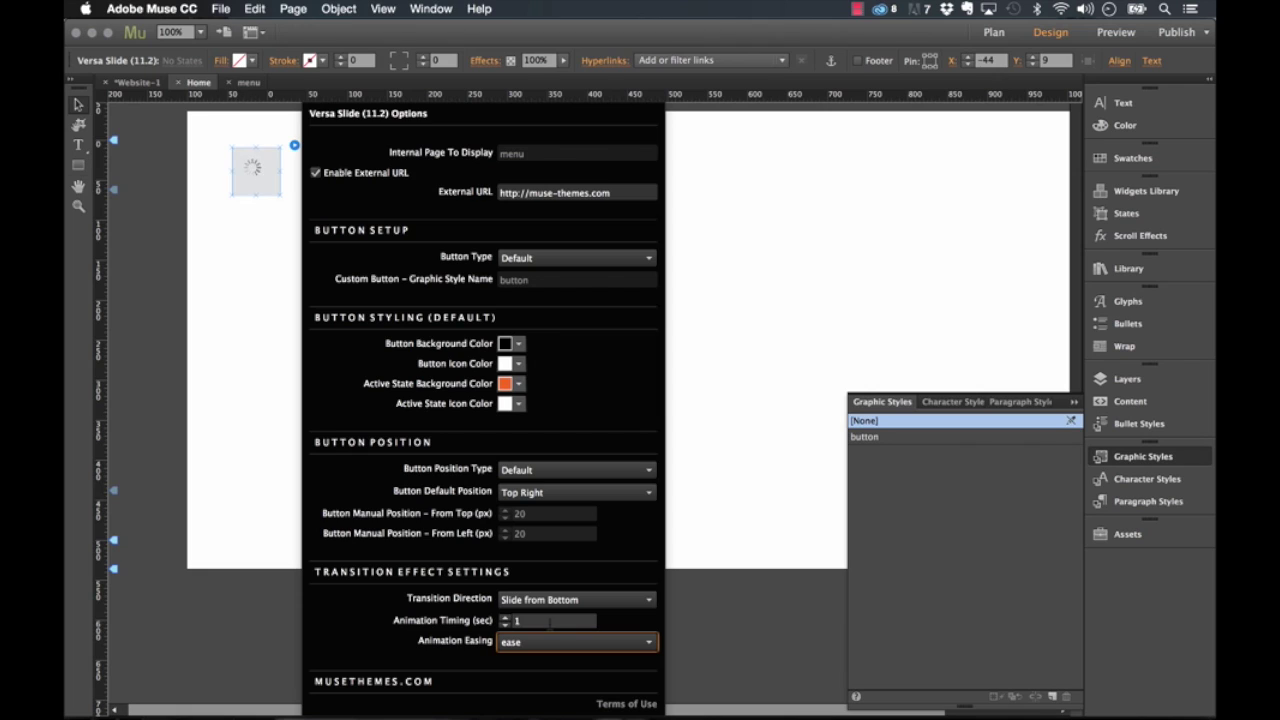
left_click(518, 643)
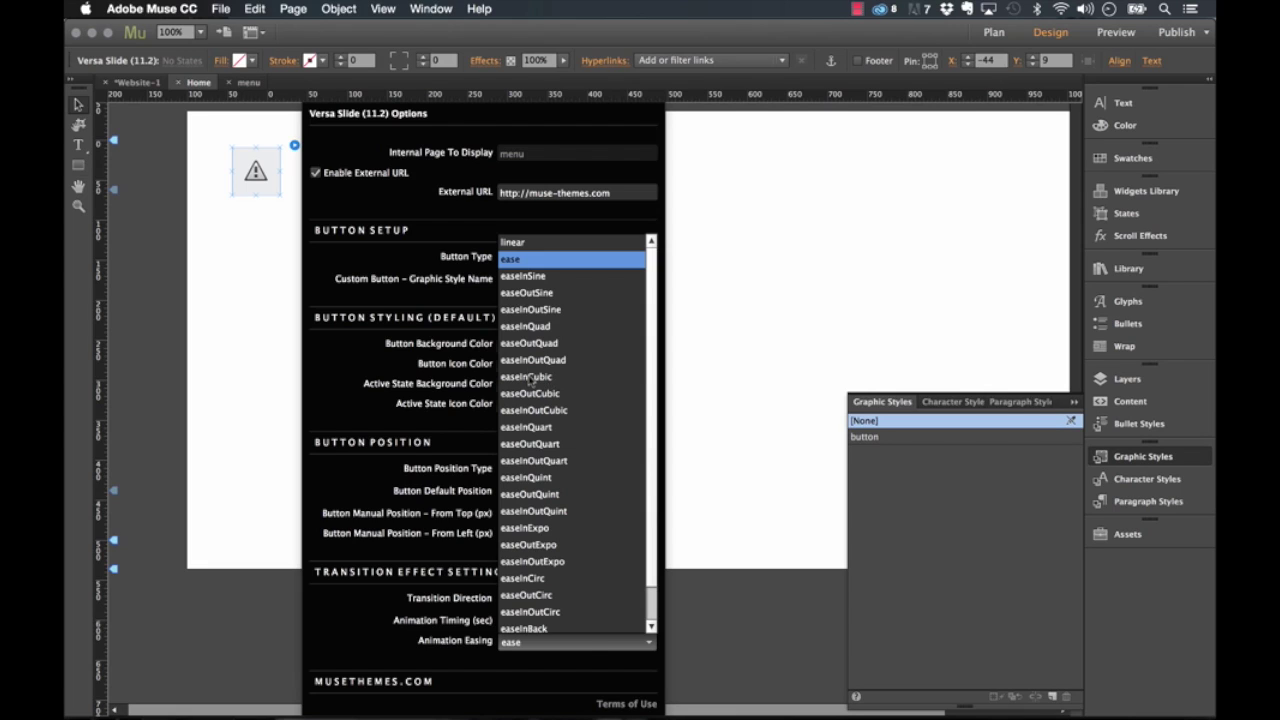
left_click(531, 377)
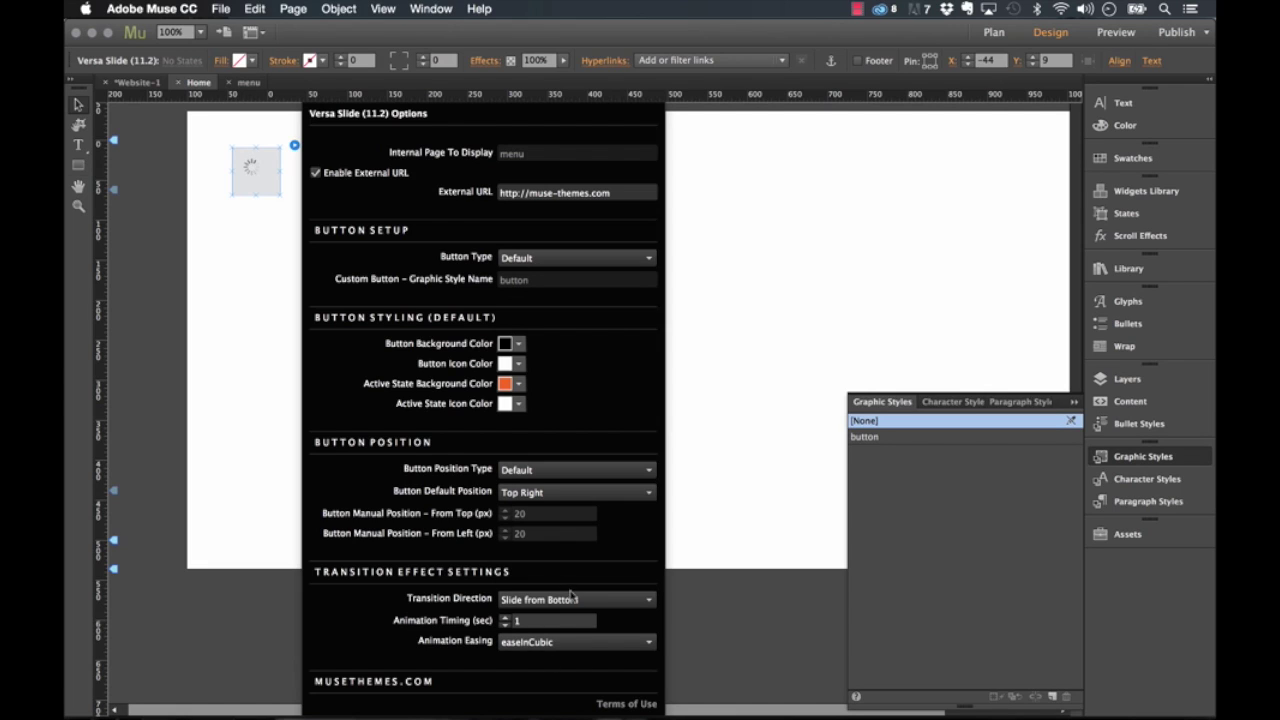
left_click(767, 421)
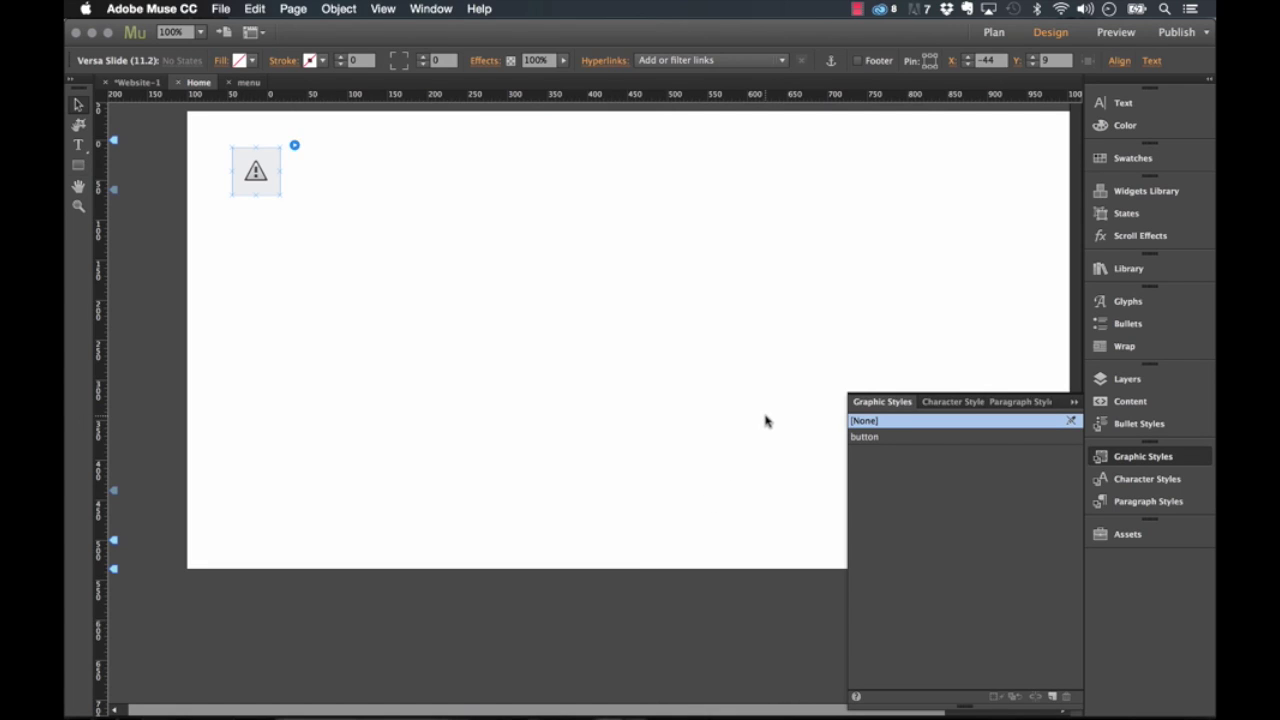
Step: Preview the site in the browser and test the slide-from-bottom transition by opening and closing the external website repeatedly
left_click(221, 9)
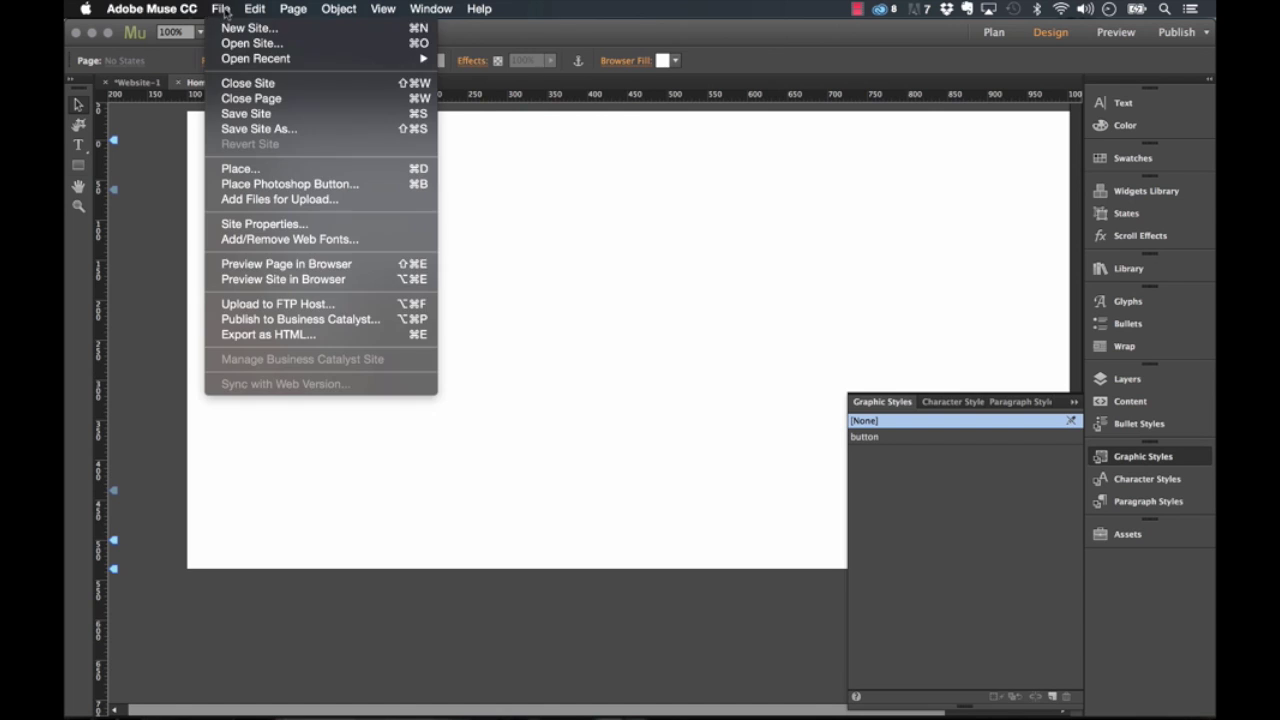
left_click(320, 281)
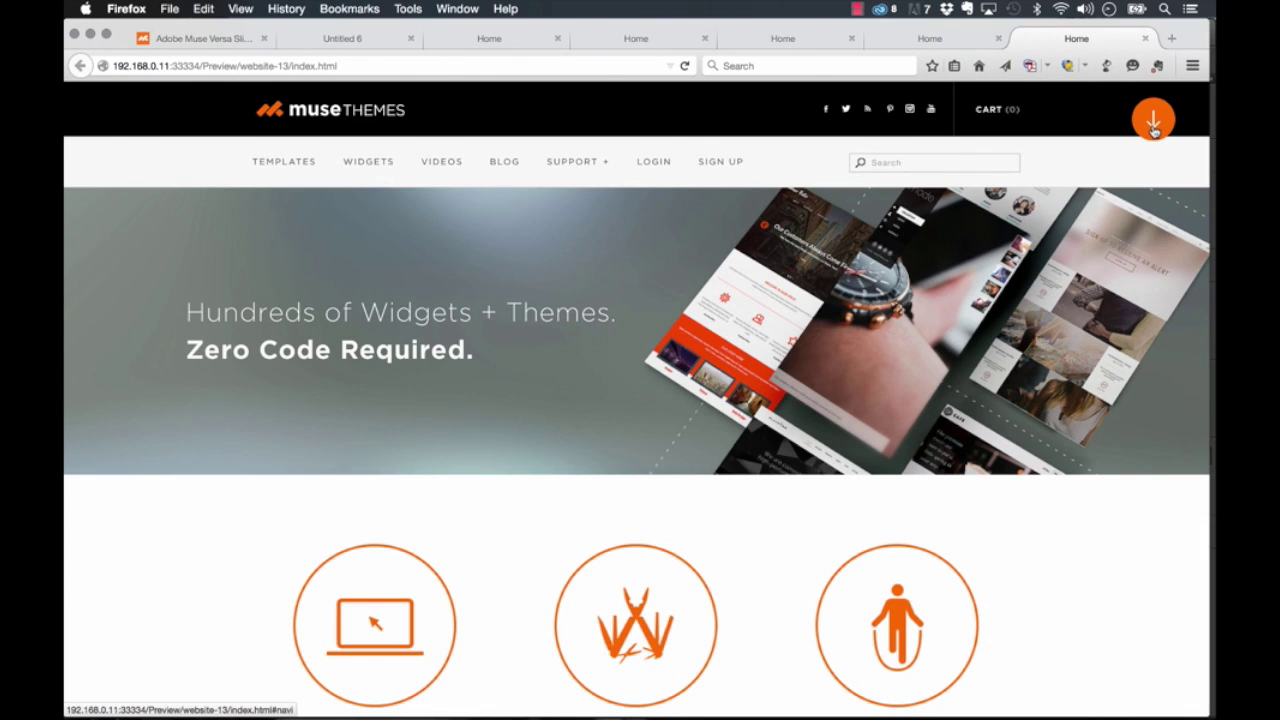
left_click(1153, 125)
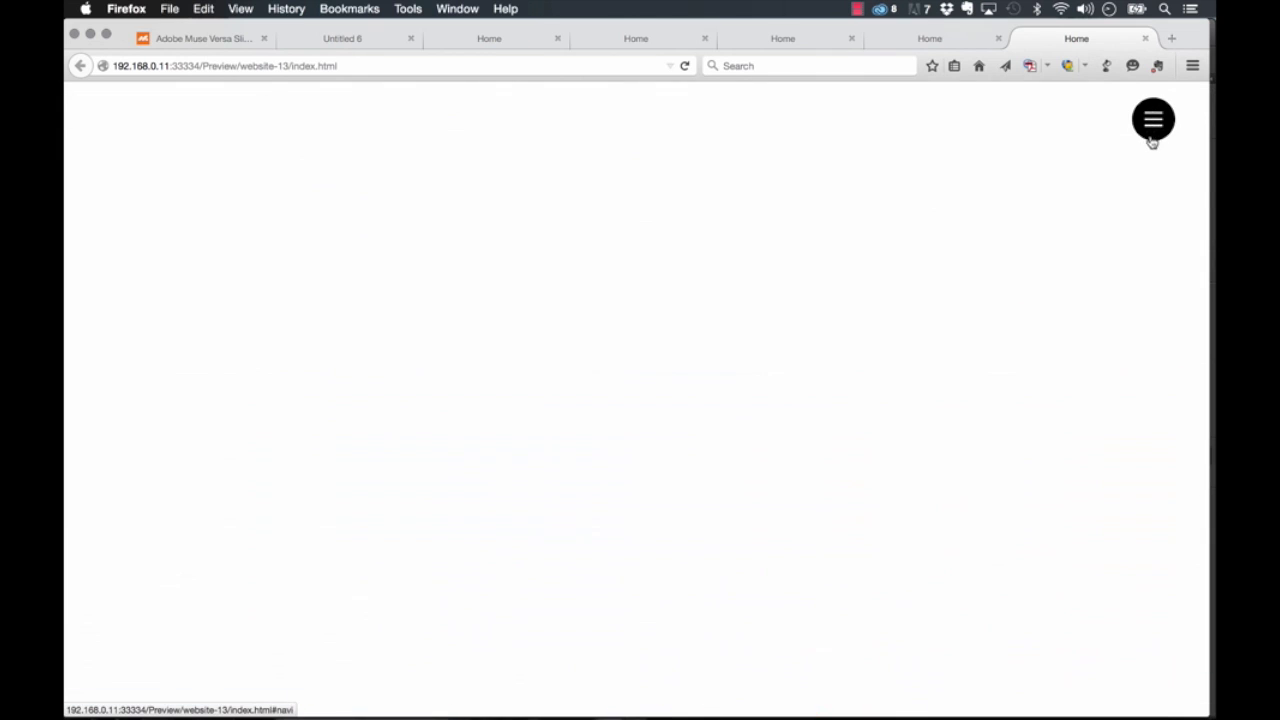
left_click(1155, 122)
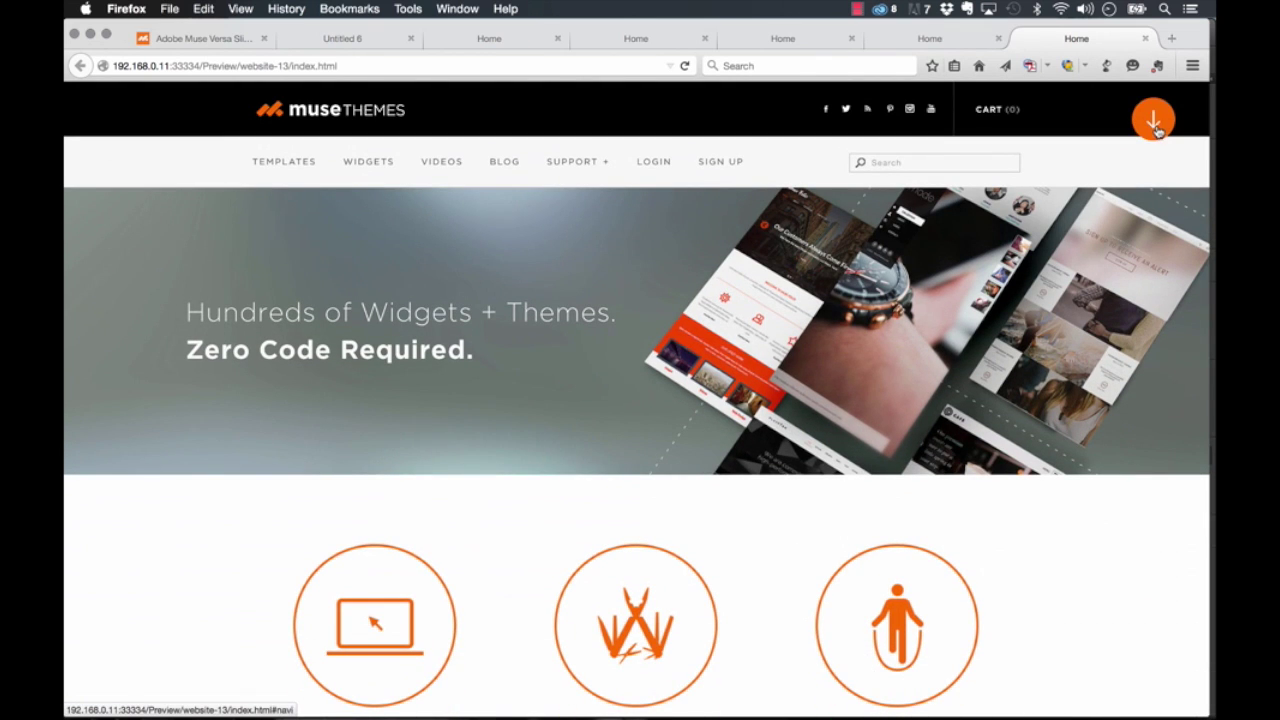
left_click(1155, 125)
Step: Switch to Adobe Muse, review the Versa Slide widget's options once more and close them
mouse_move(848, 705)
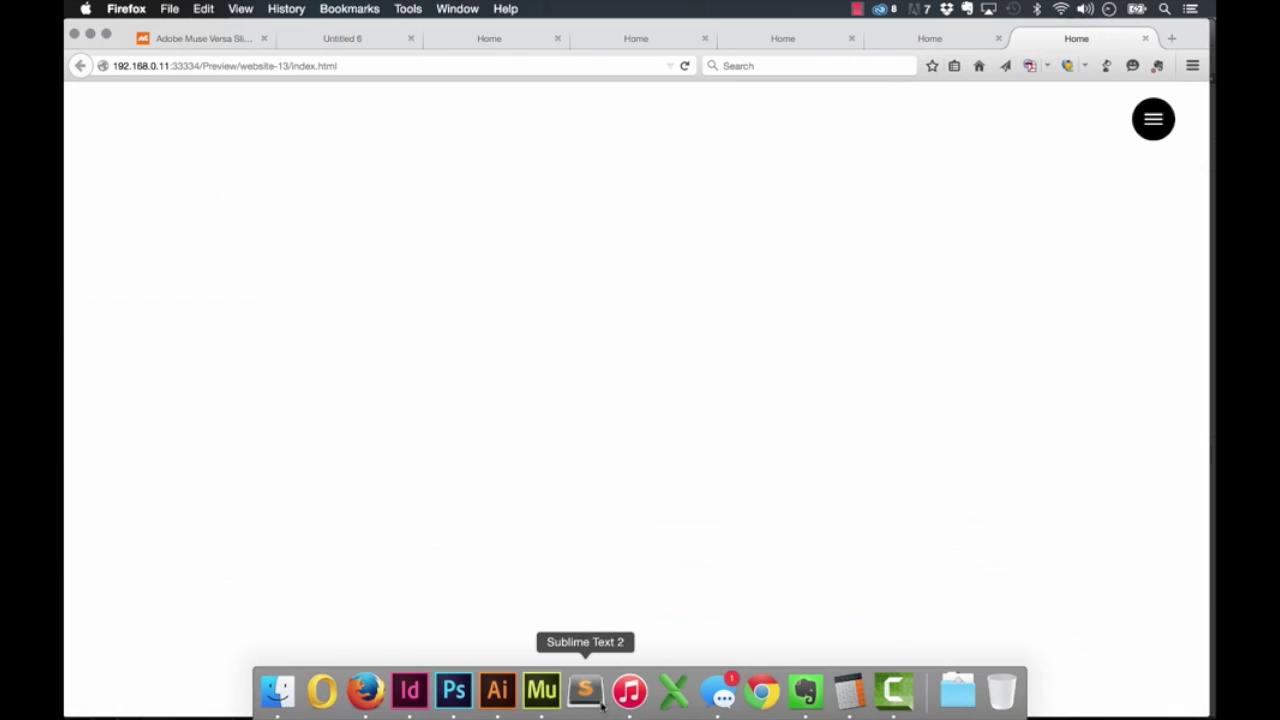
left_click(541, 690)
left_click(274, 160)
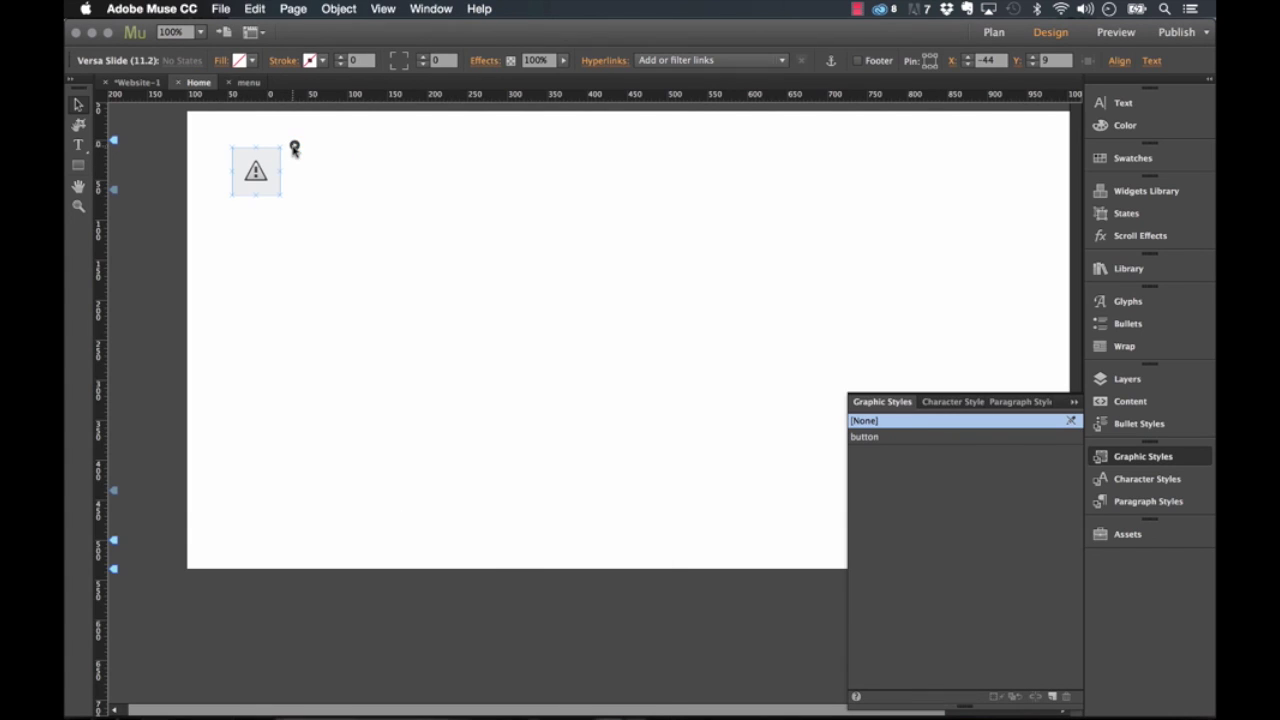
left_click(294, 148)
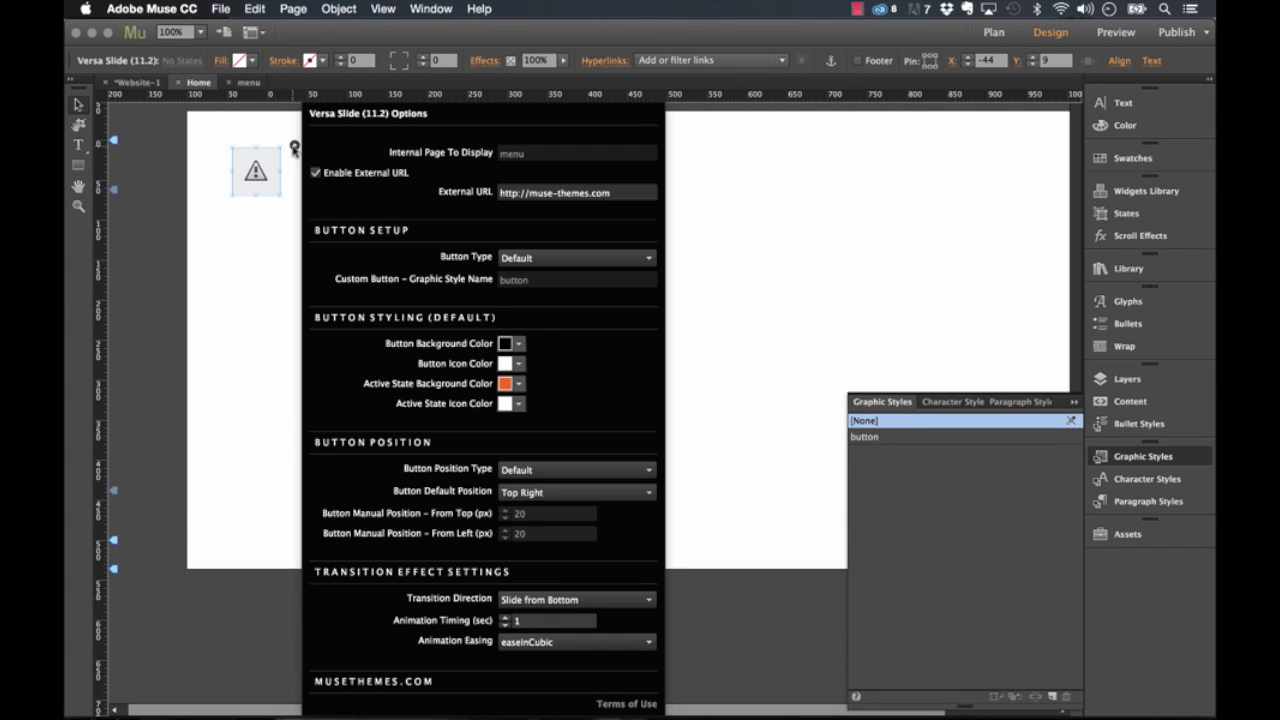
left_click(268, 173)
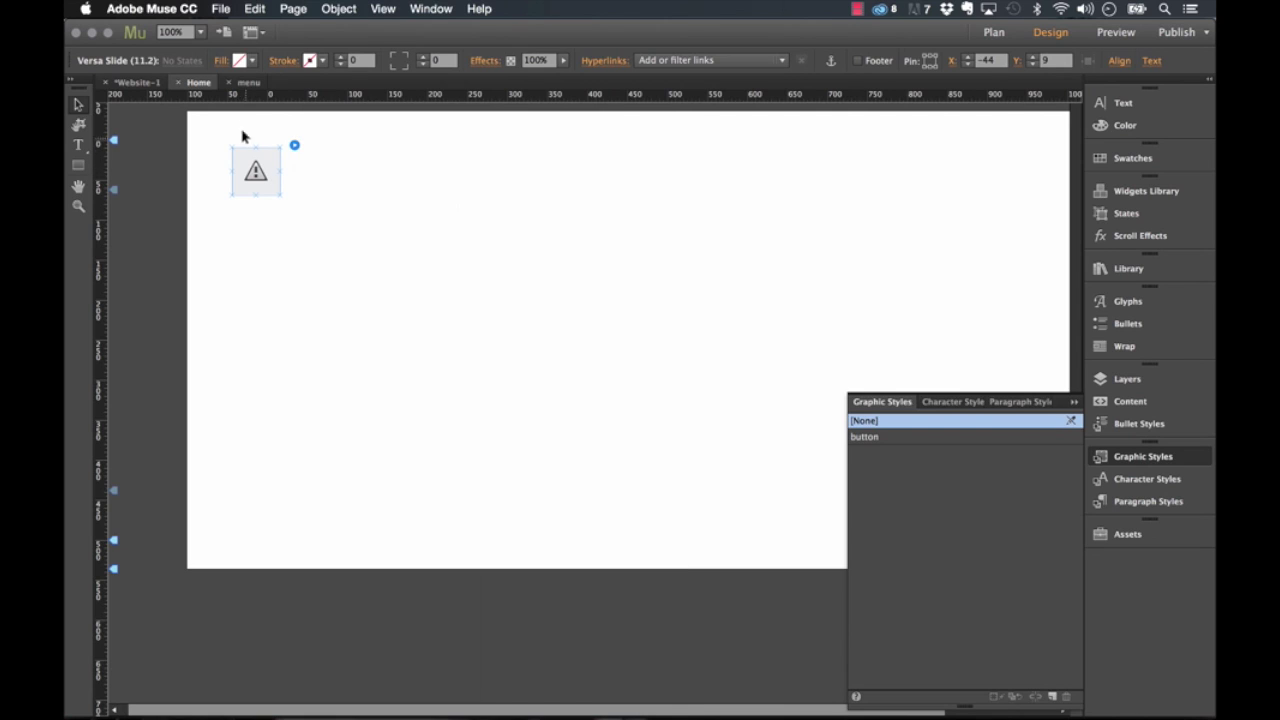
Step: Look at the site plan with the Home and menu pages, return to the Home page and deselect the widget
left_click(137, 82)
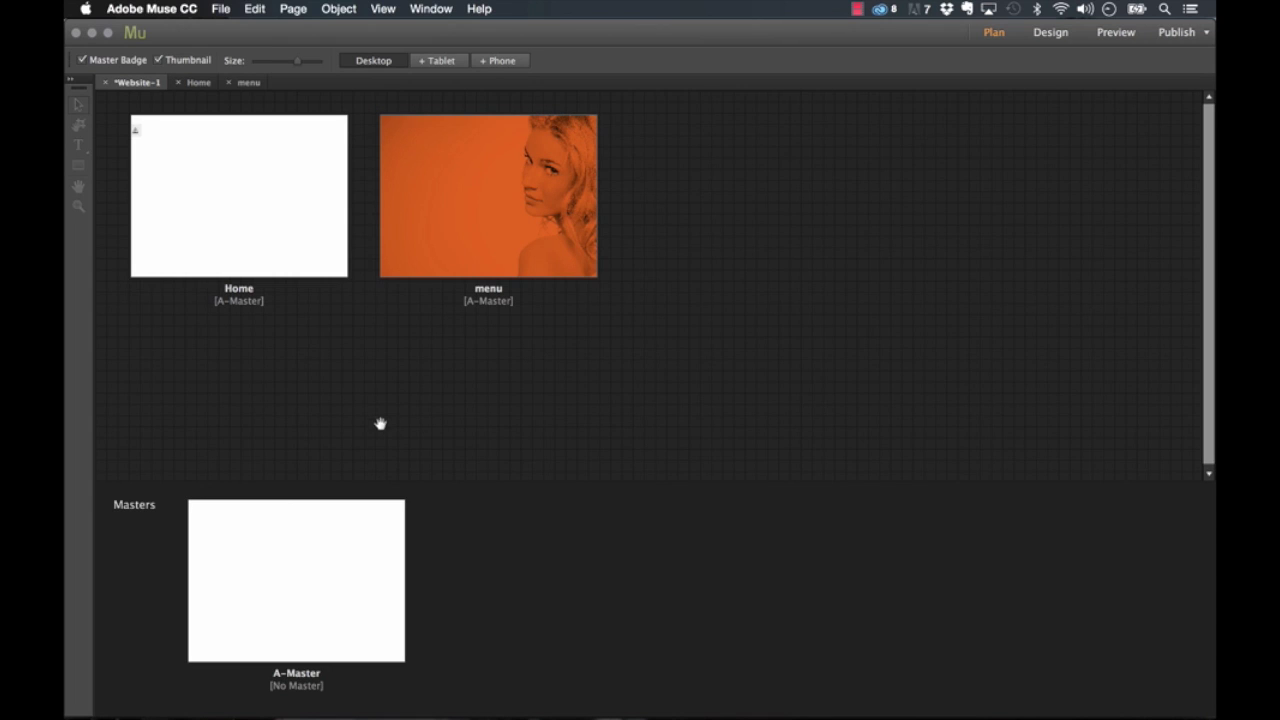
double_click(283, 246)
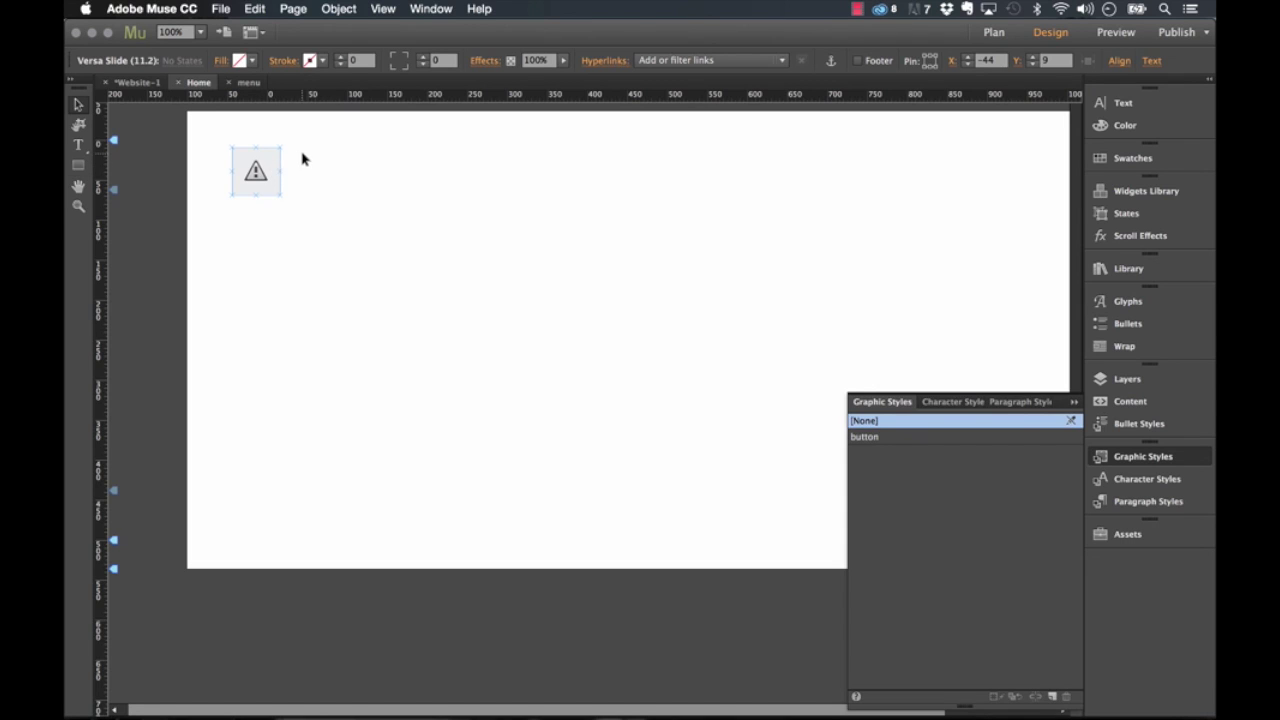
left_click(305, 158)
left_click(257, 171)
left_click(318, 198)
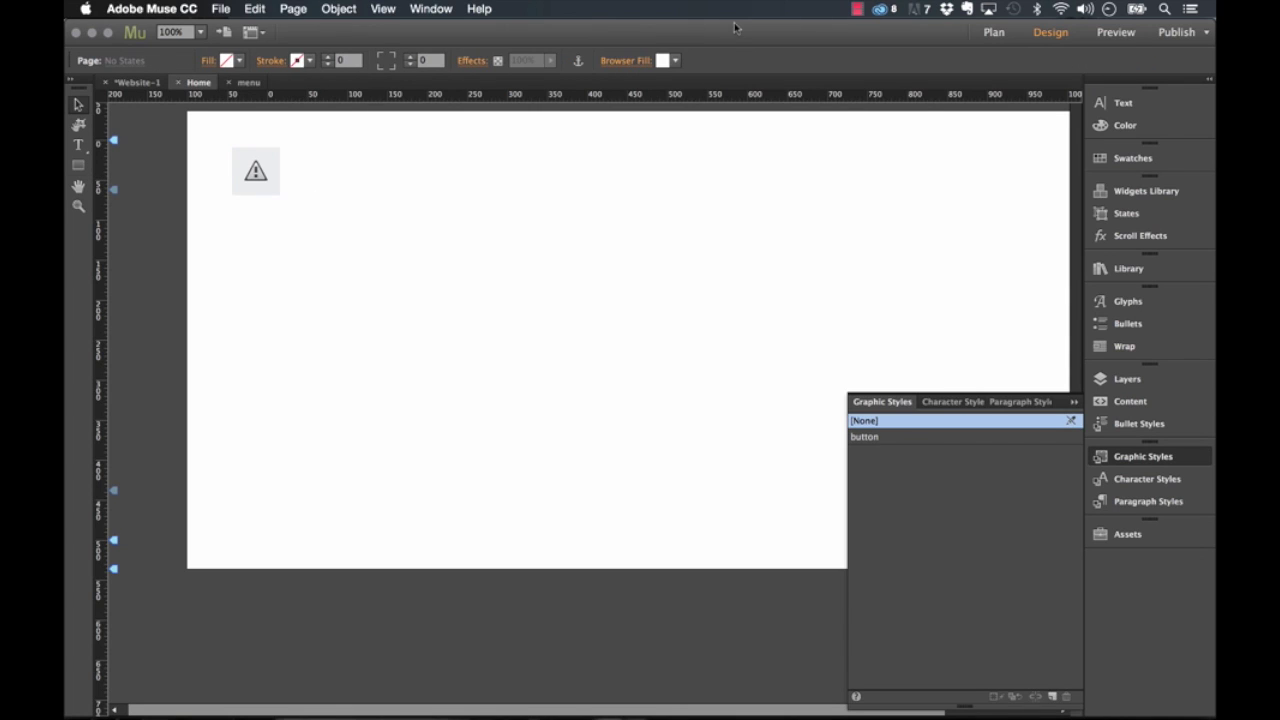